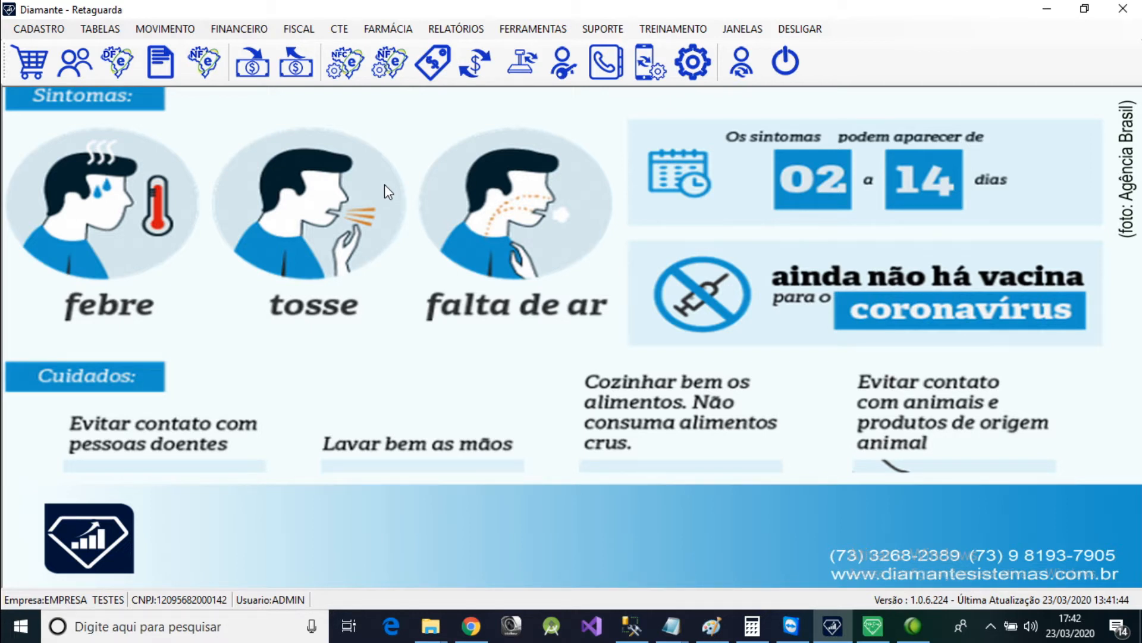
{"action": "left_click", "coordinate": [456, 28]}
{"action": "mouse_move", "coordinate": [488, 47]}
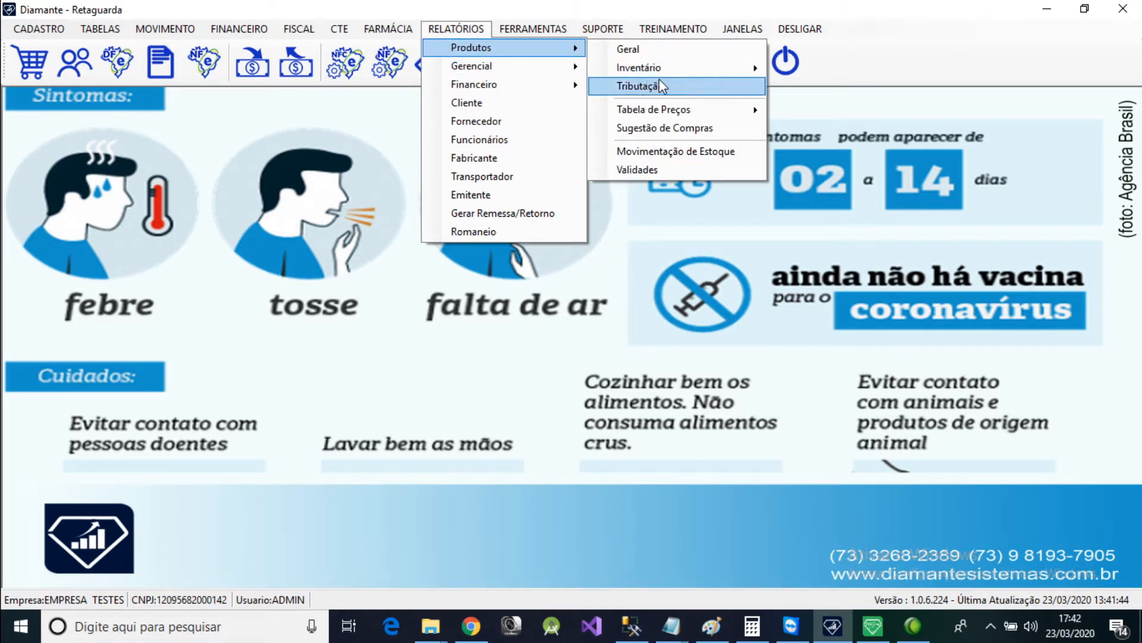
{"action": "mouse_move", "coordinate": [767, 71]}
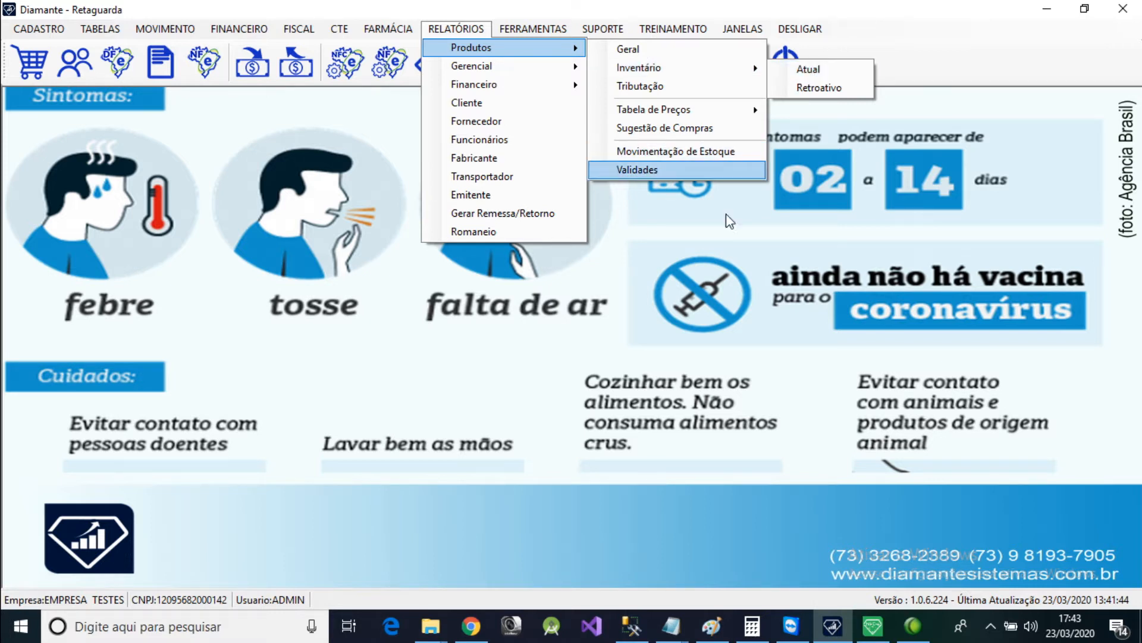
{"action": "left_click", "coordinate": [722, 275]}
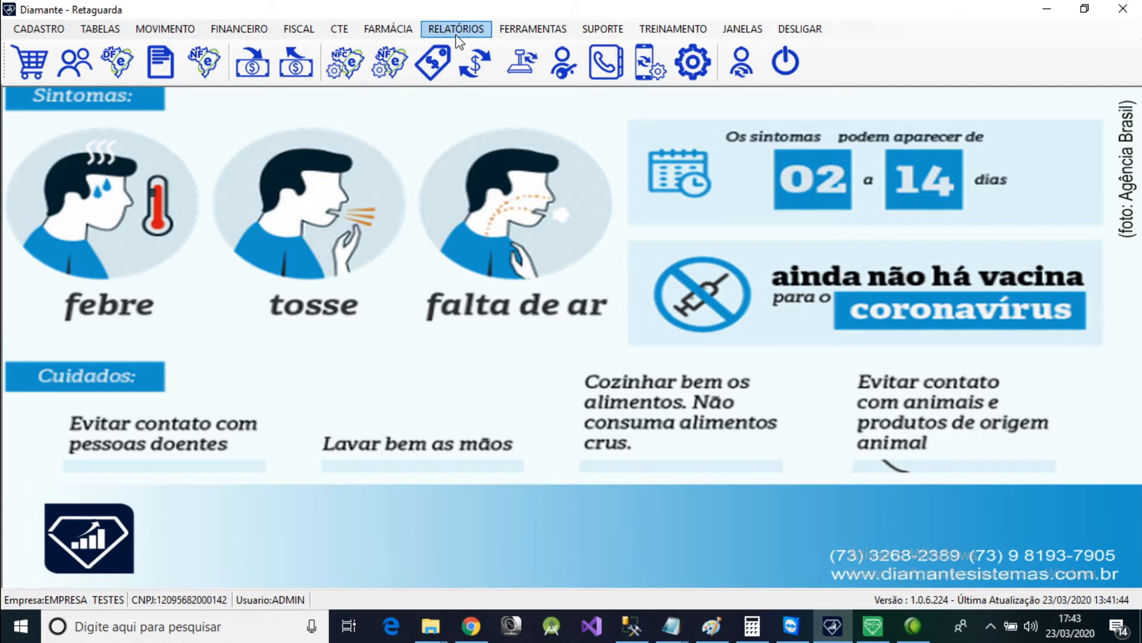
{"action": "left_click", "coordinate": [161, 31]}
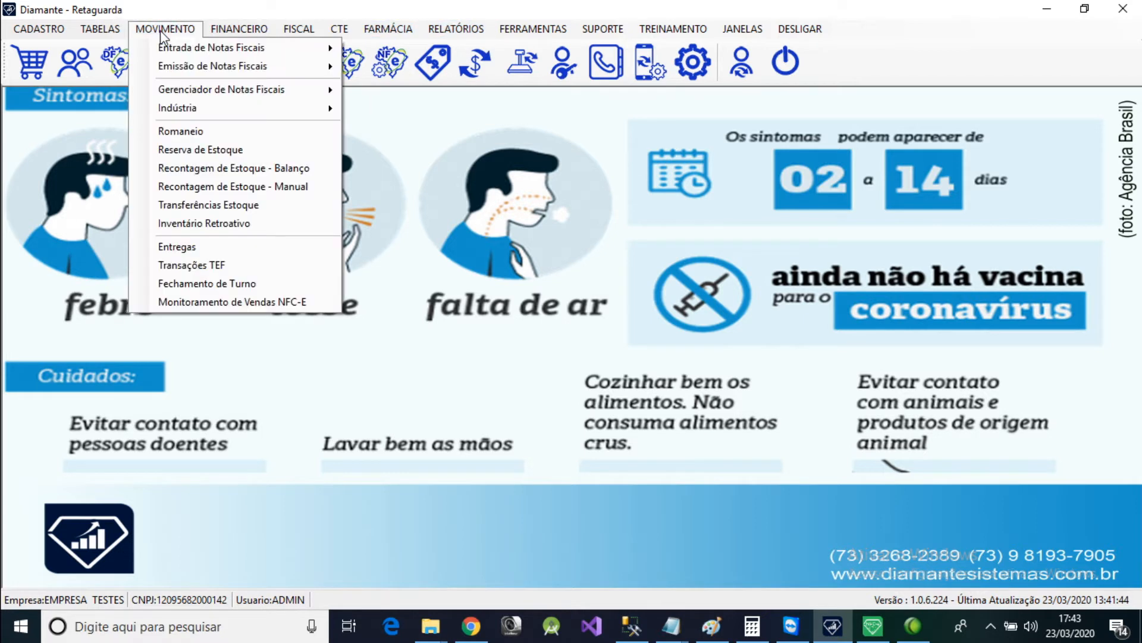
{"action": "left_click", "coordinate": [519, 179]}
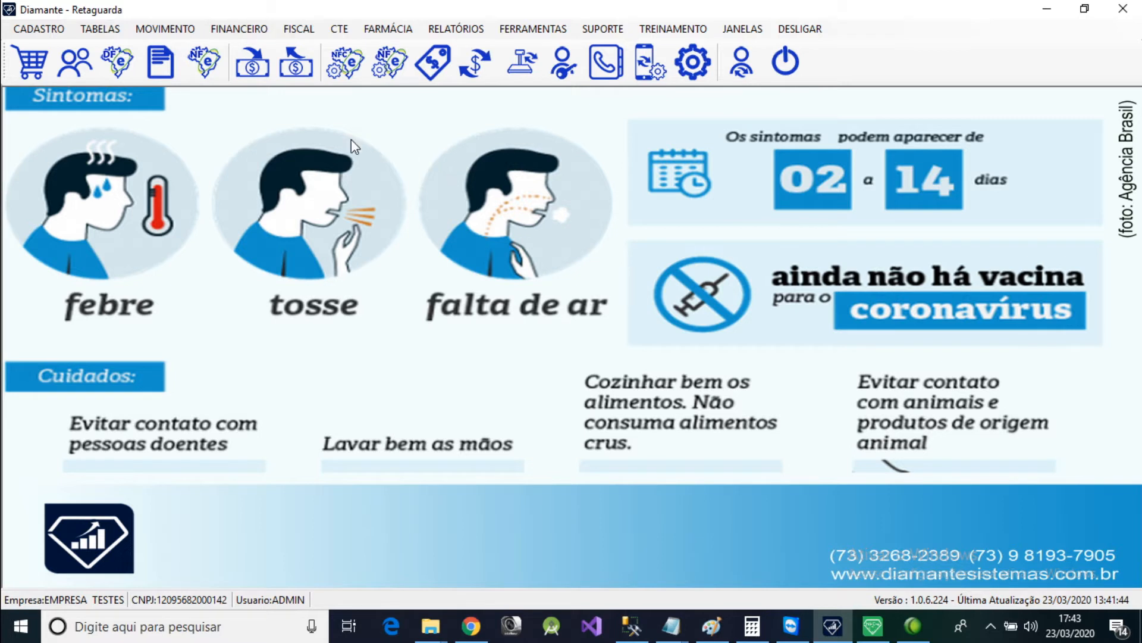
{"action": "left_click", "coordinate": [180, 33]}
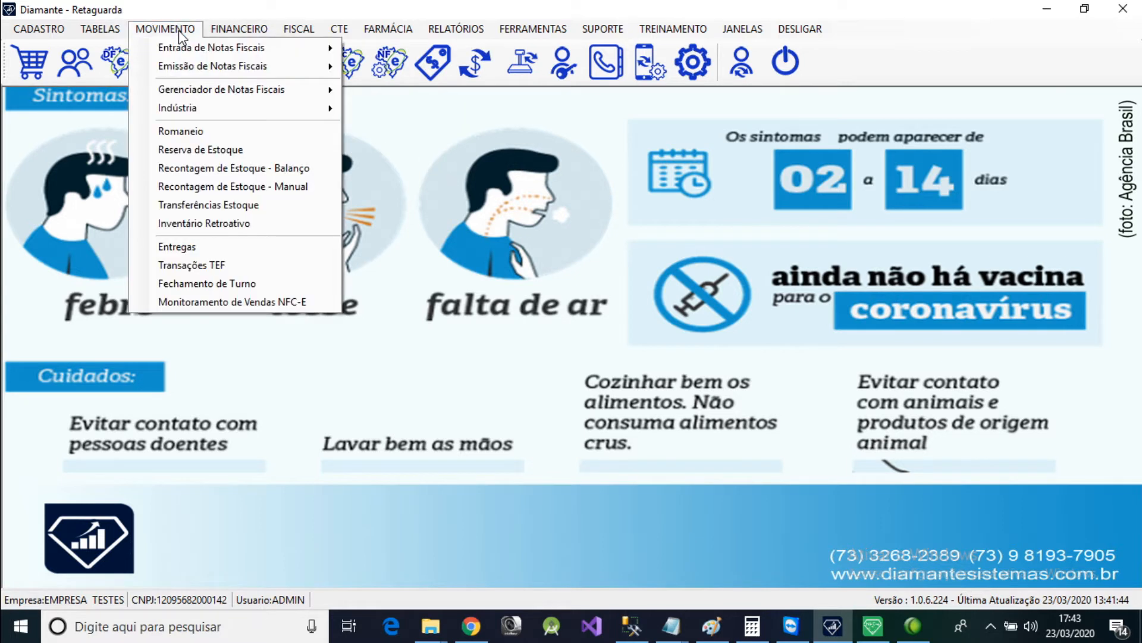
{"action": "left_click", "coordinate": [180, 34]}
{"action": "left_click", "coordinate": [175, 33]}
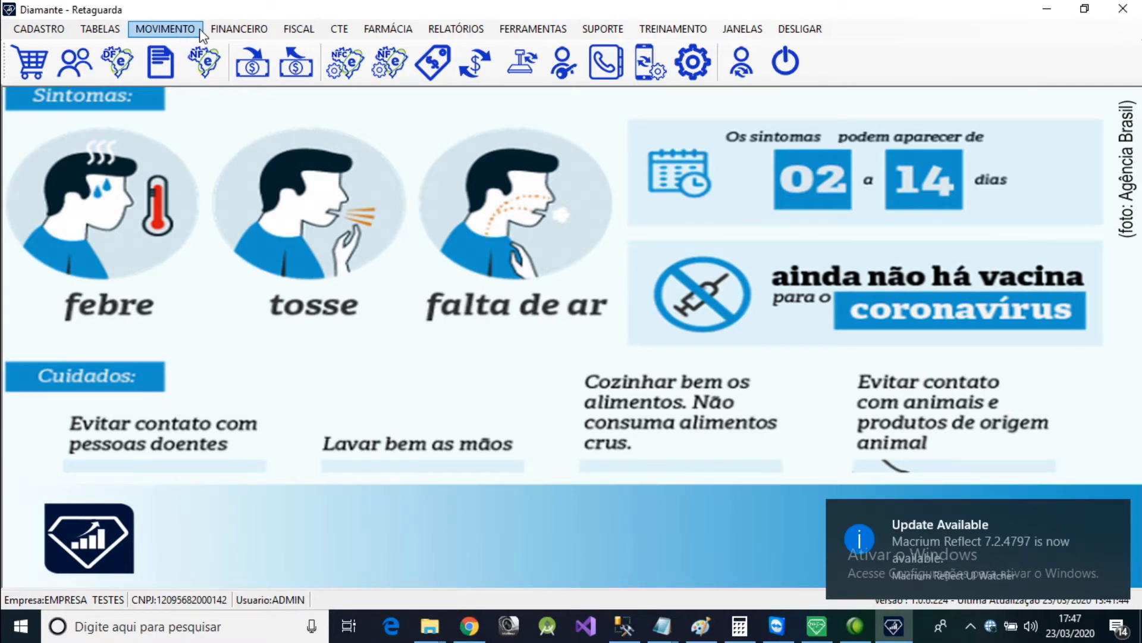
Delete the BALANÇO TESTE record dated 23/03/2020 from Recontagem de Estoque - Balanço and close the Balanço windows.
{"action": "left_click", "coordinate": [169, 31]}
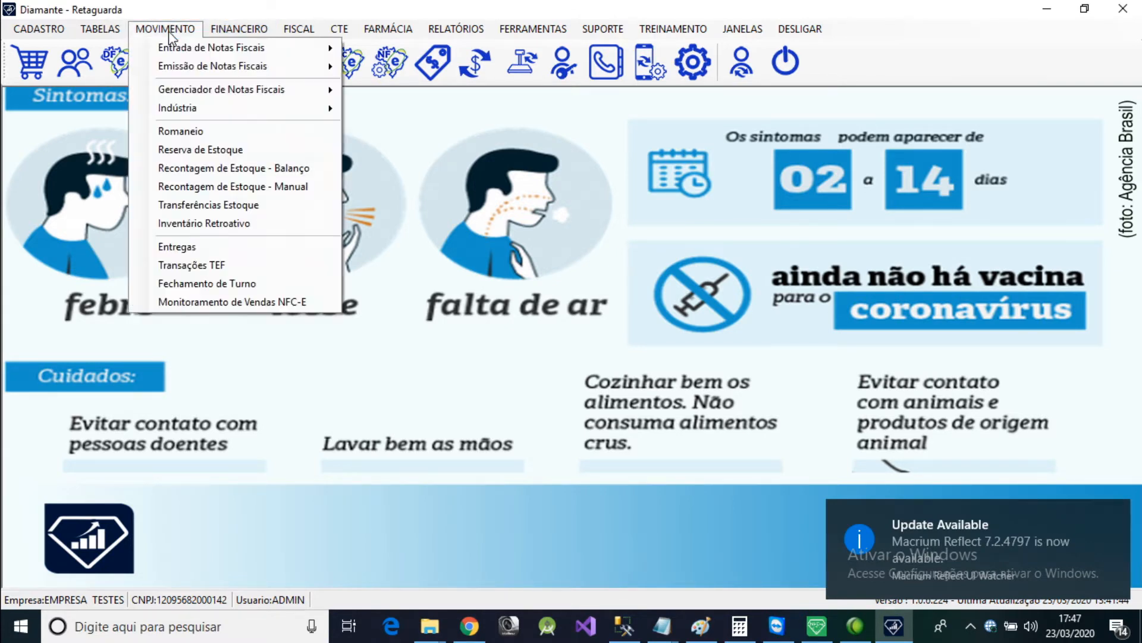
{"action": "left_click", "coordinate": [258, 169]}
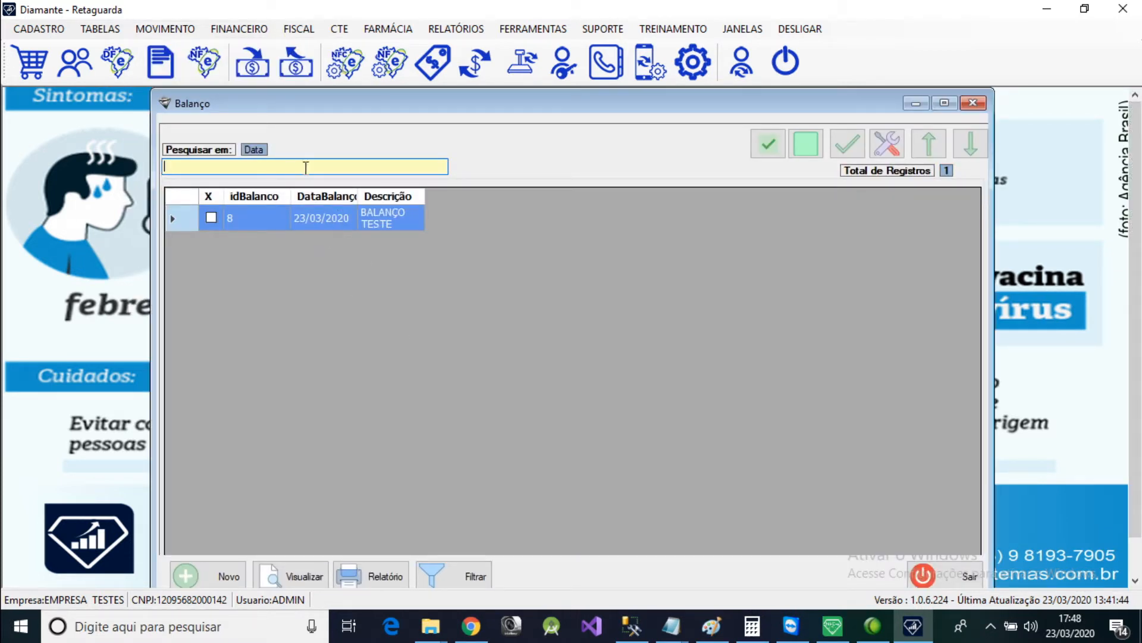
{"action": "double_click", "coordinate": [323, 216]}
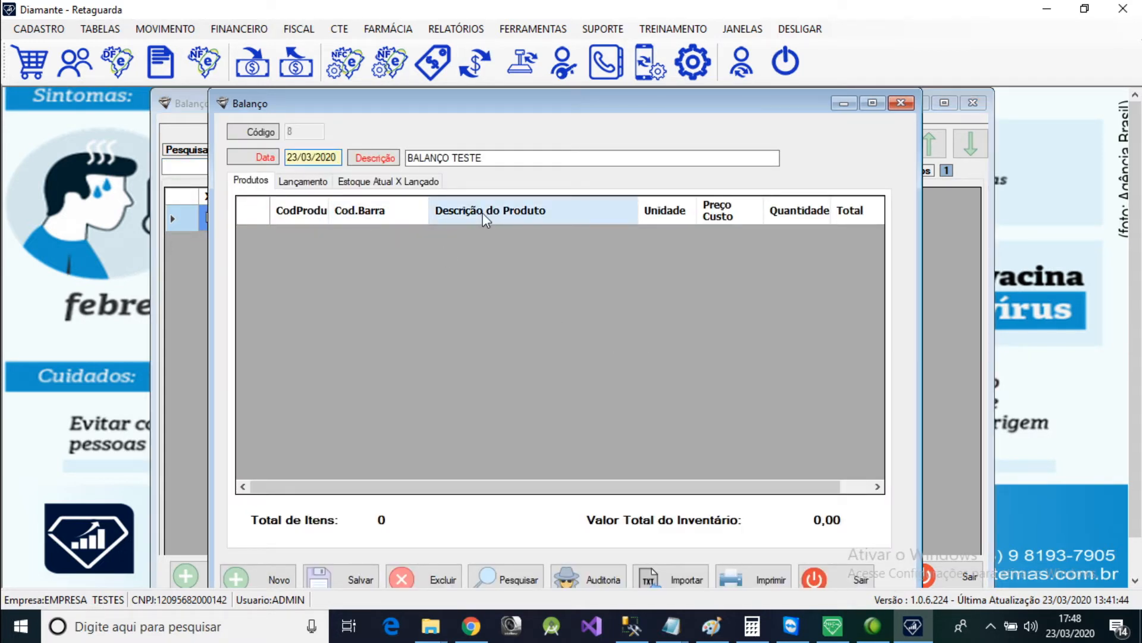
{"action": "key", "text": "Tab"}
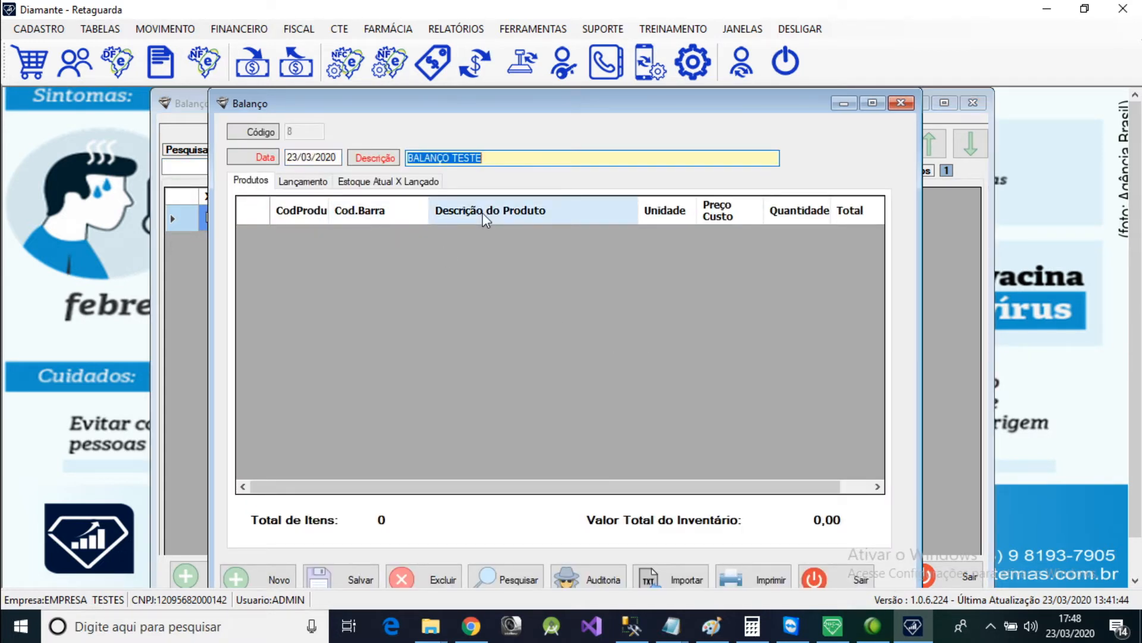
{"action": "left_click", "coordinate": [433, 582]}
{"action": "left_click", "coordinate": [583, 373]}
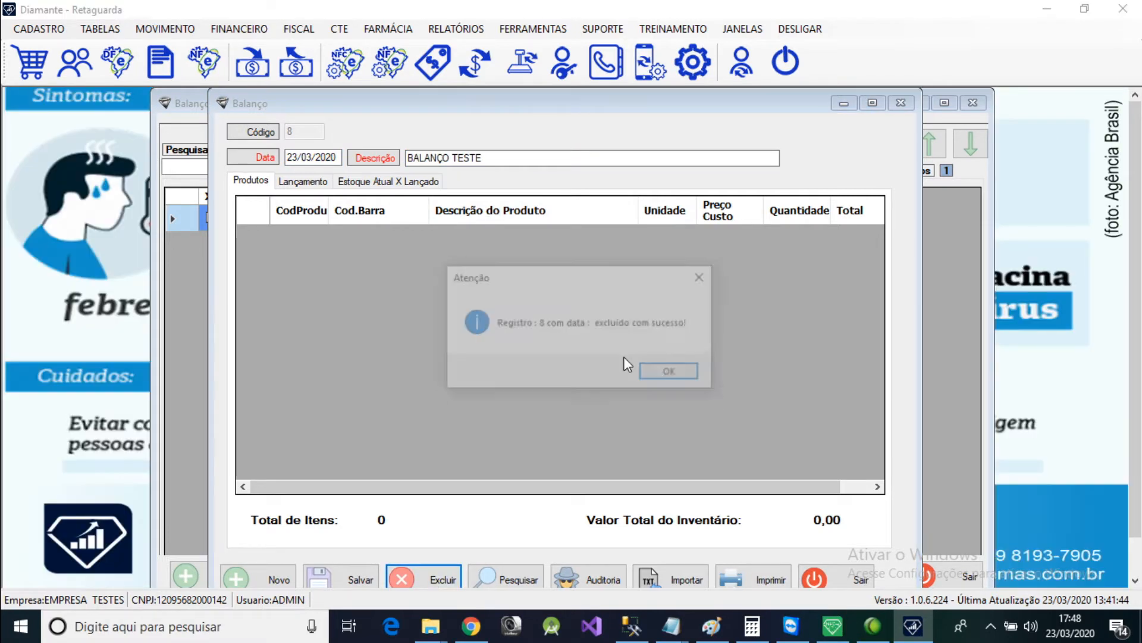
{"action": "left_click", "coordinate": [671, 372]}
{"action": "left_click", "coordinate": [900, 103]}
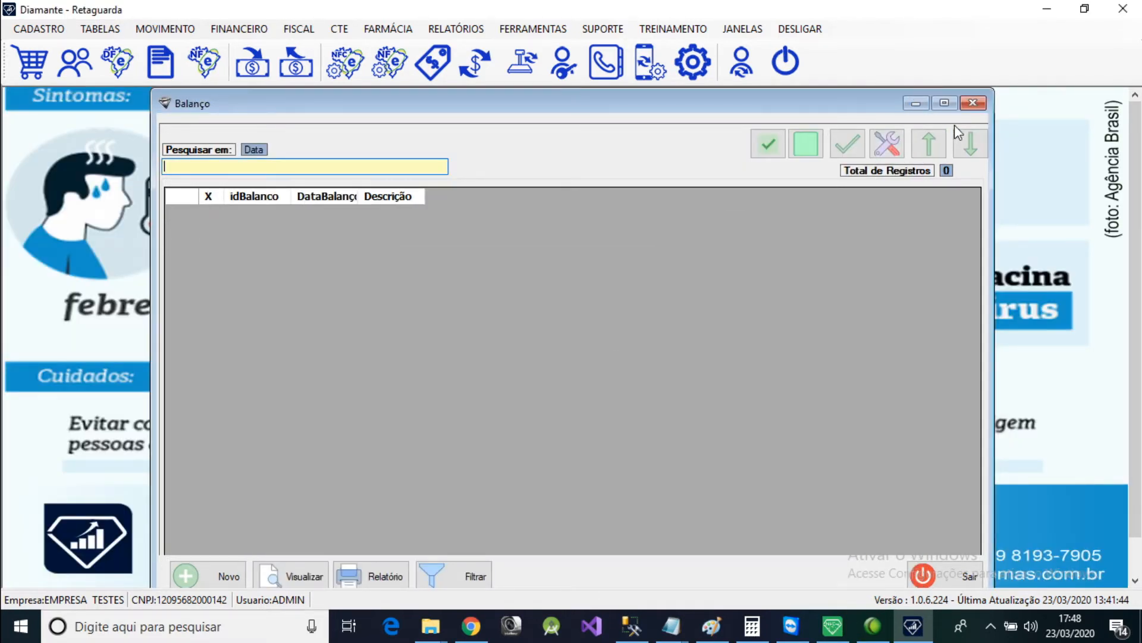
{"action": "left_click", "coordinate": [973, 102]}
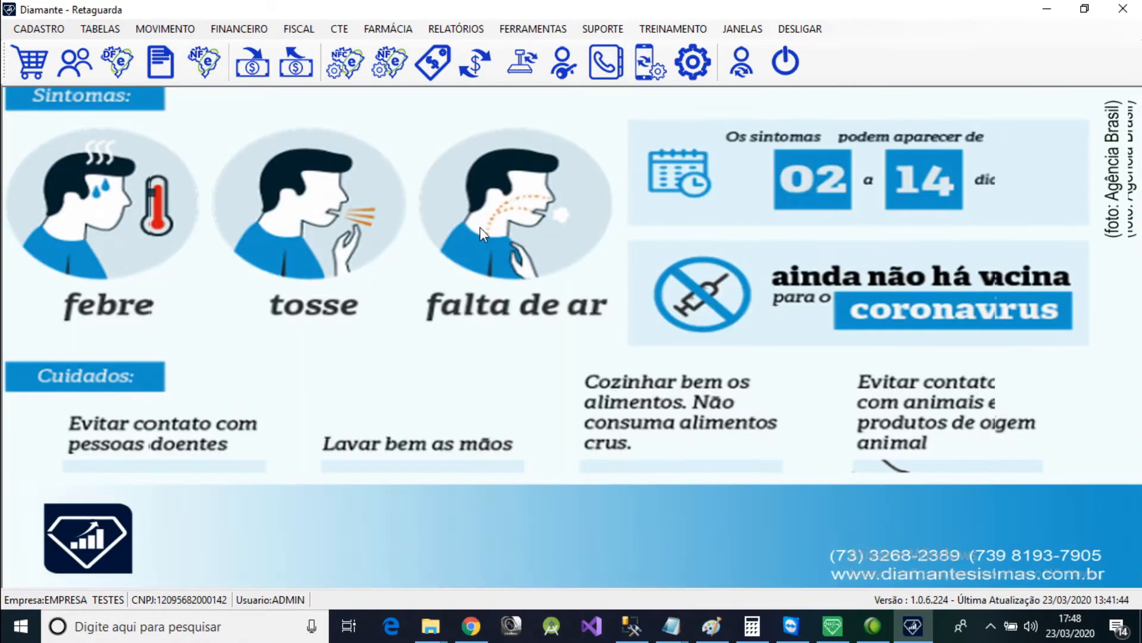
{"action": "left_click", "coordinate": [179, 34]}
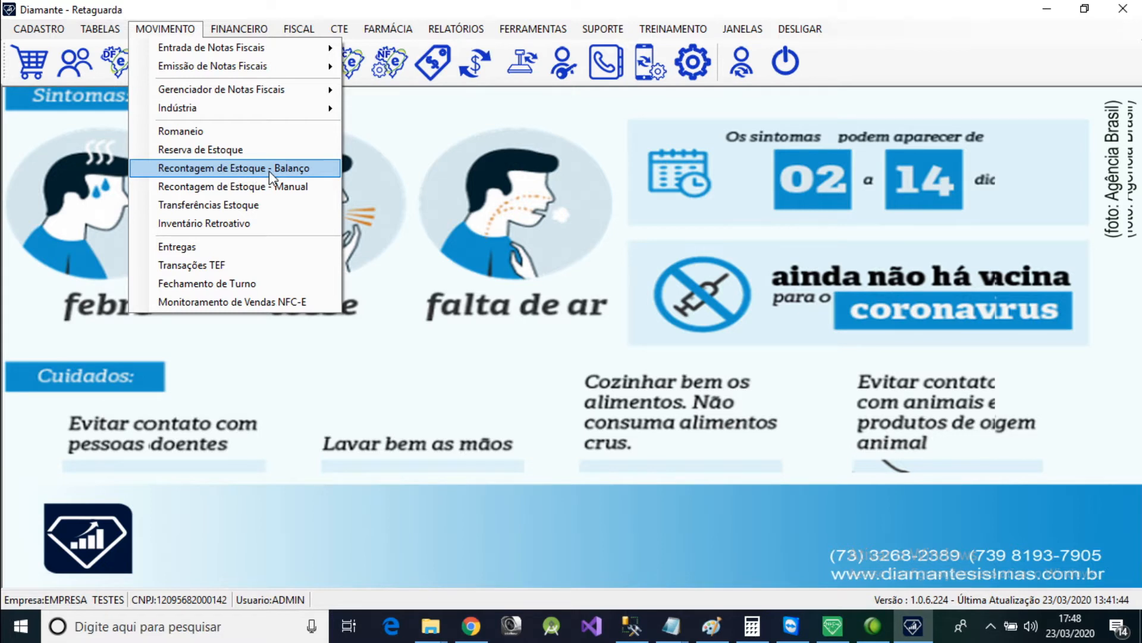
{"action": "left_click", "coordinate": [441, 169]}
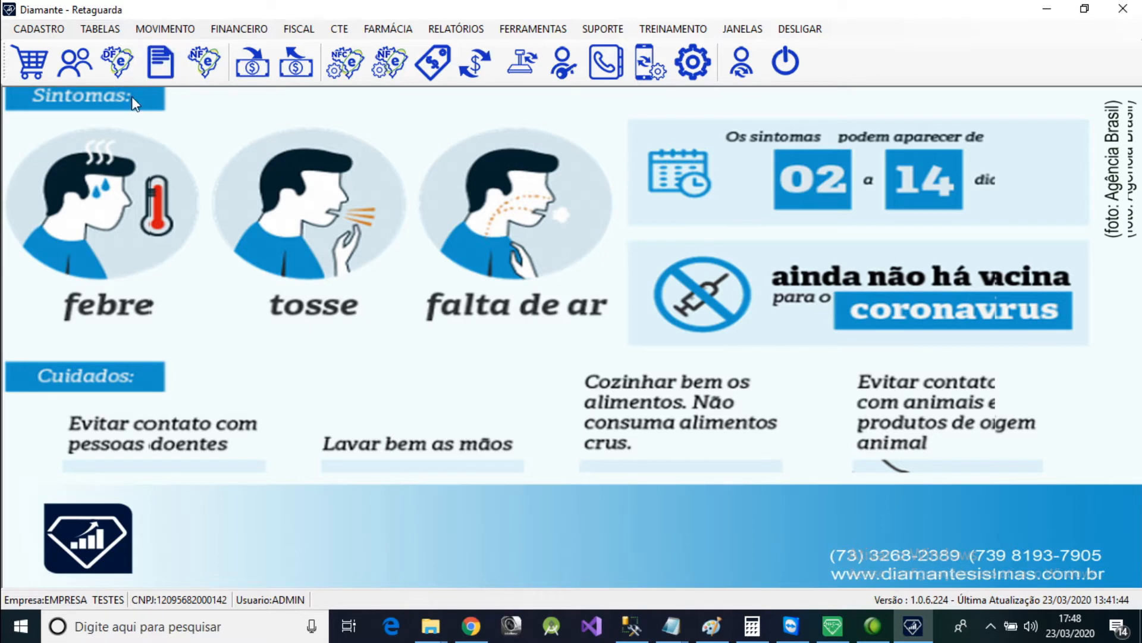
Open the product register and examine the current, minimum and ideal stock columns, closing the list when done.
{"action": "left_click", "coordinate": [39, 30]}
{"action": "mouse_move", "coordinate": [84, 52]}
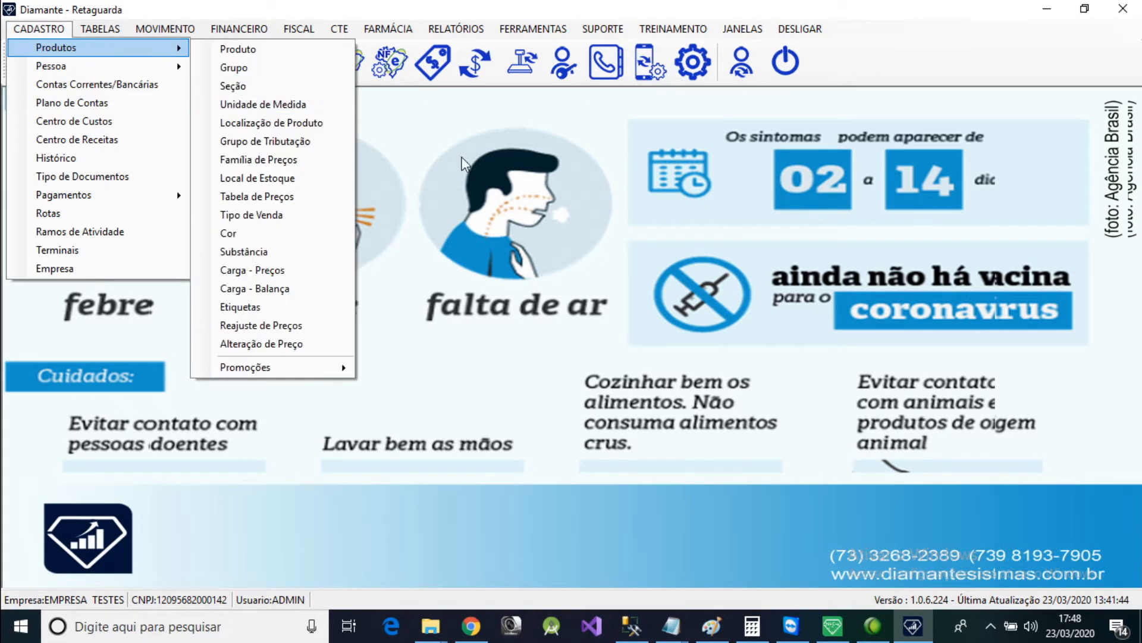
{"action": "left_click", "coordinate": [268, 47]}
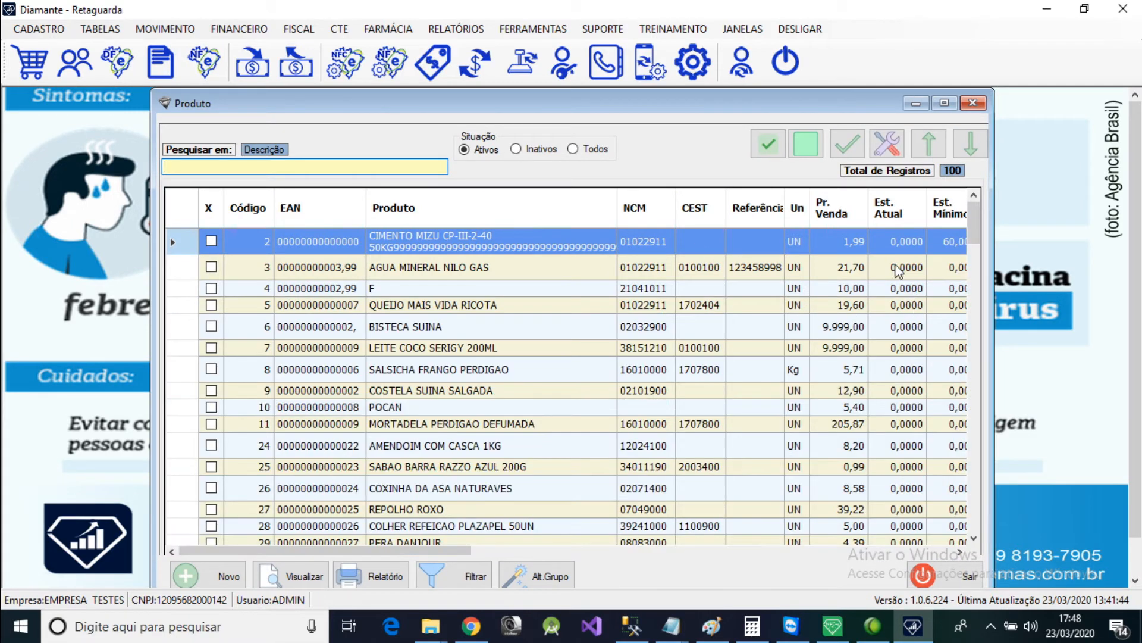
{"action": "left_click", "coordinate": [943, 288]}
{"action": "left_click", "coordinate": [952, 249]}
{"action": "left_click", "coordinate": [951, 274]}
{"action": "left_click", "coordinate": [945, 241]}
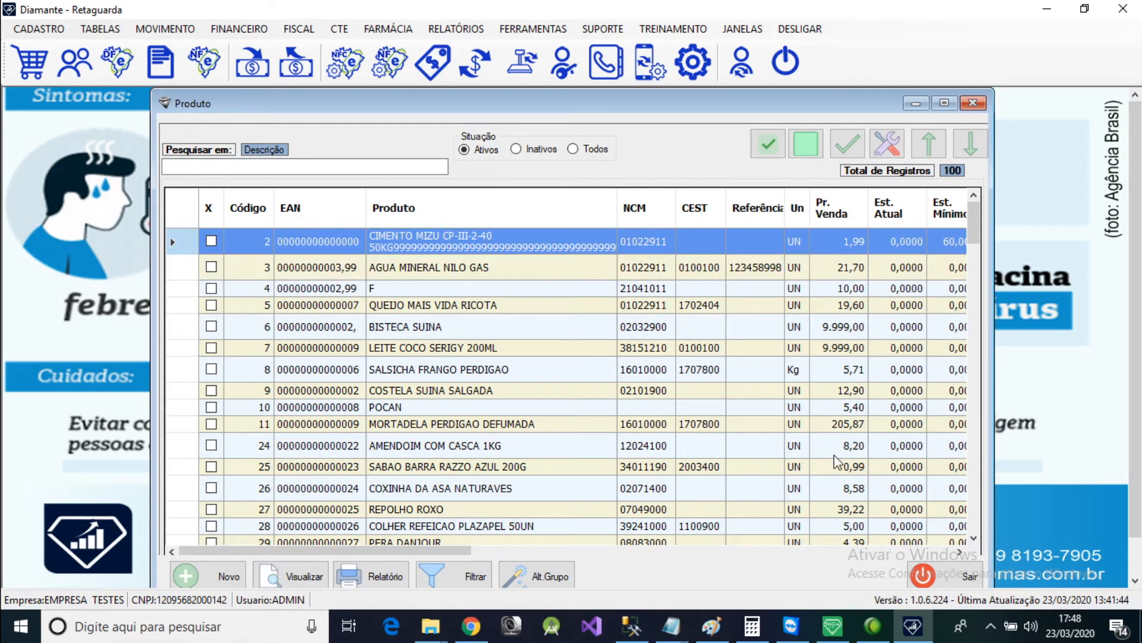
{"action": "left_click_drag", "start_coordinate": [458, 550], "coordinate": [572, 550]}
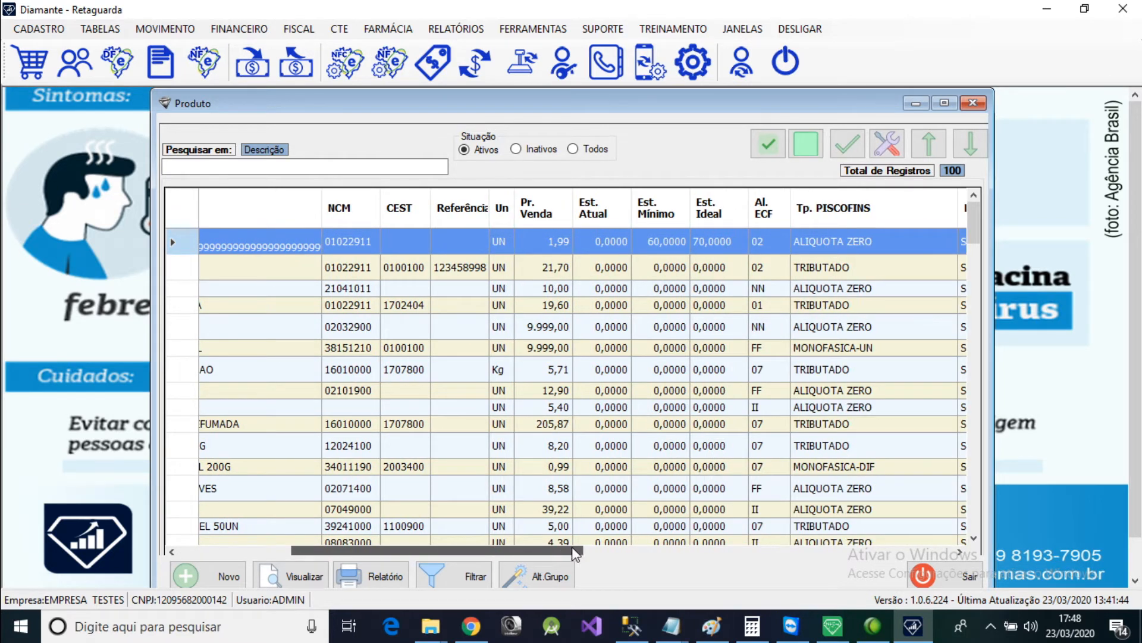
{"action": "left_click", "coordinate": [972, 103]}
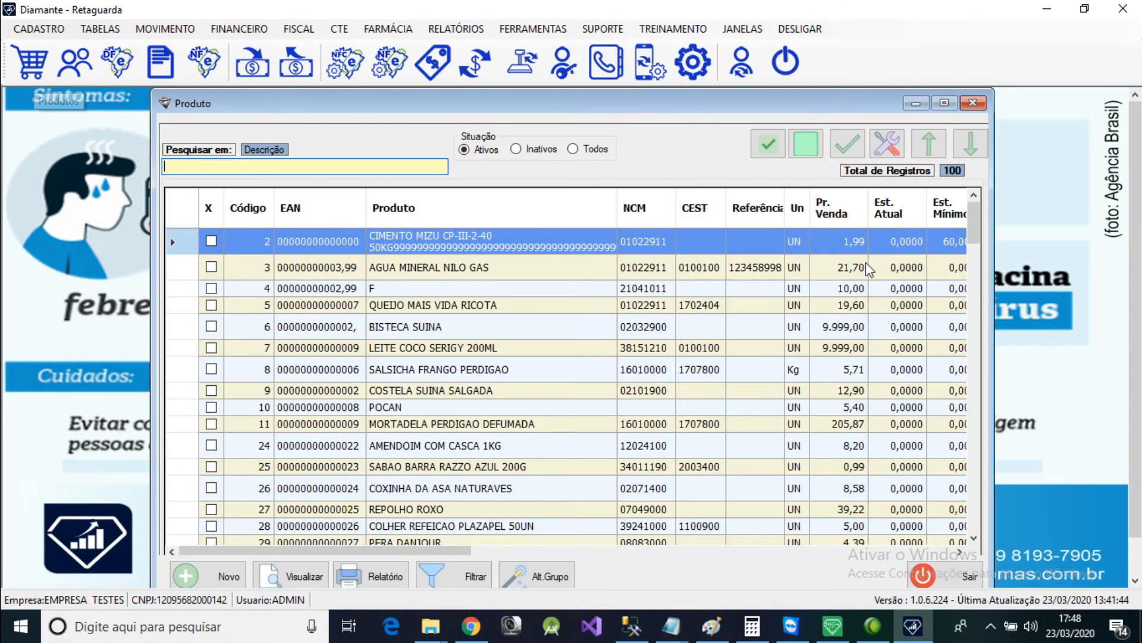
Sort the product list by Est. Atual to check current stock, and close the list.
{"action": "left_click", "coordinate": [901, 225]}
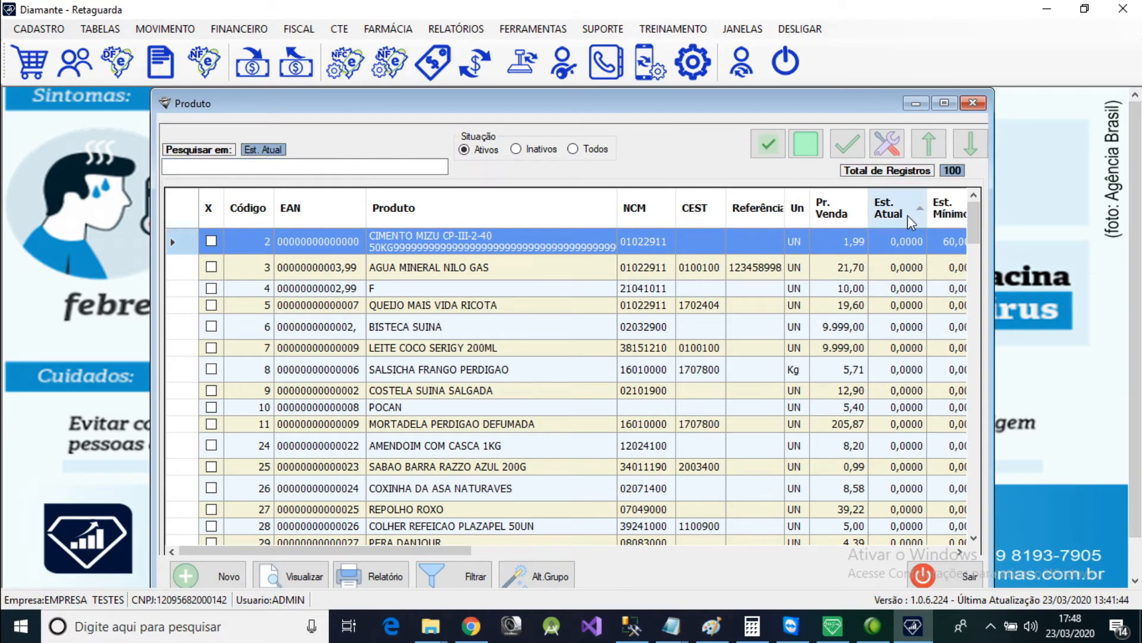
{"action": "left_click_drag", "start_coordinate": [969, 241], "coordinate": [976, 213]}
{"action": "left_click", "coordinate": [974, 102]}
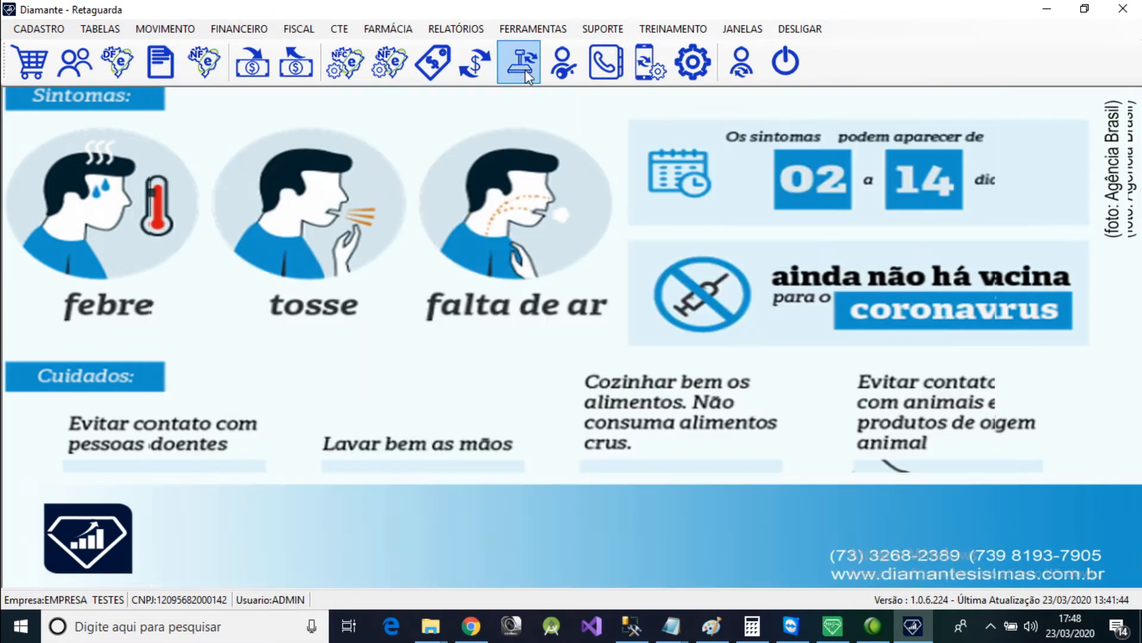
View the current inventory report of products filtered by Estoque Positivo, and close the report.
{"action": "left_click", "coordinate": [457, 29]}
{"action": "mouse_move", "coordinate": [488, 49]}
{"action": "mouse_move", "coordinate": [688, 69]}
{"action": "left_click", "coordinate": [798, 71]}
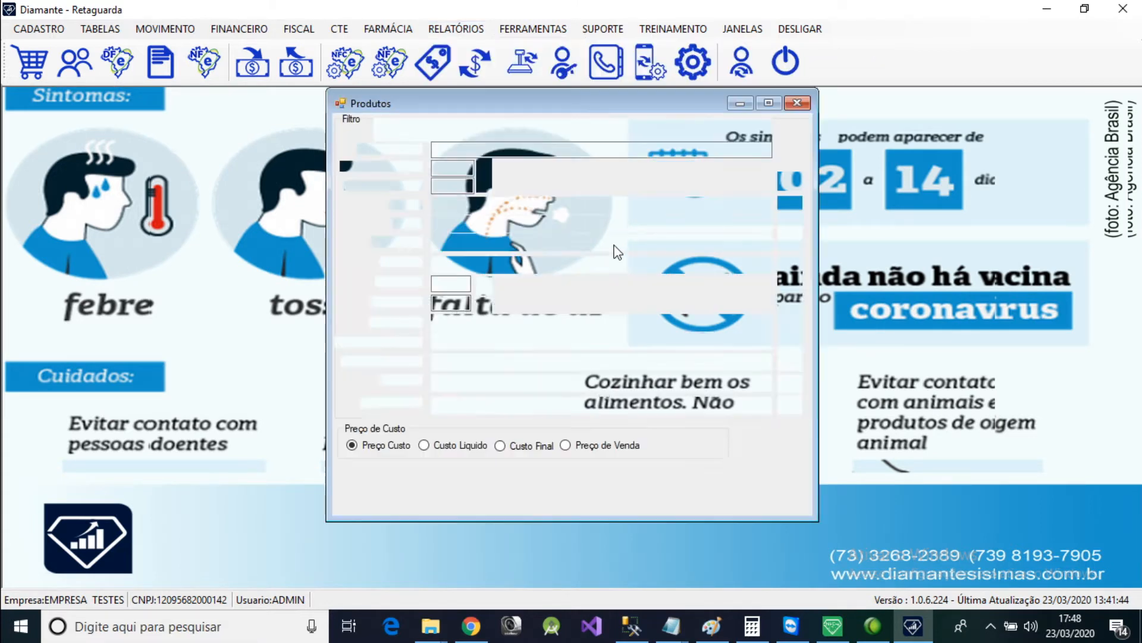
{"action": "left_click", "coordinate": [435, 134]}
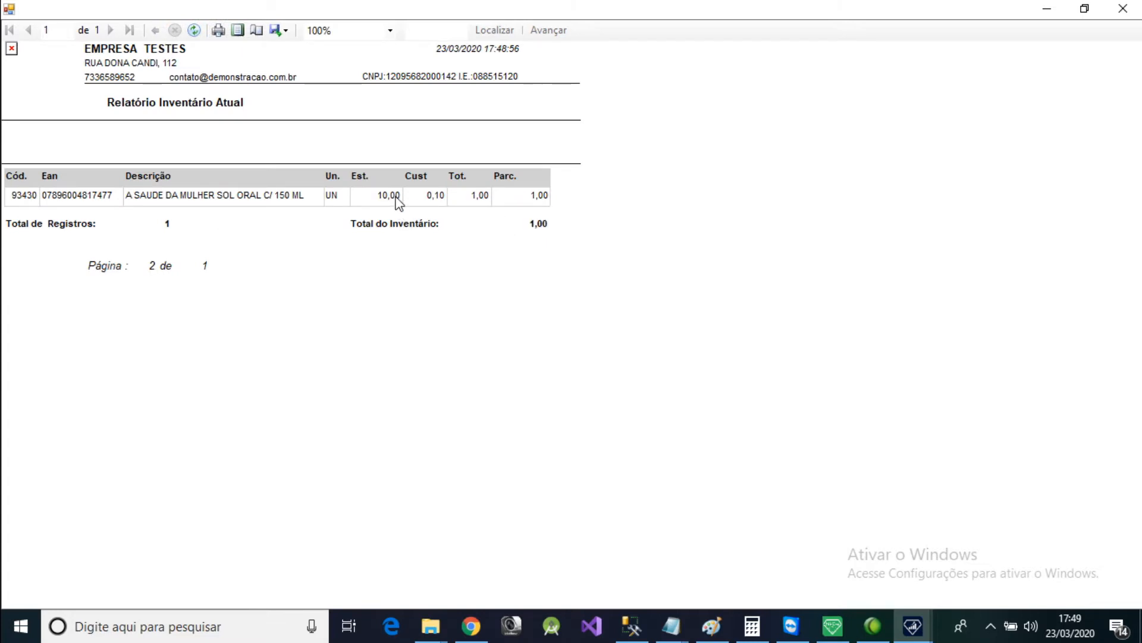
{"action": "left_click", "coordinate": [1123, 9]}
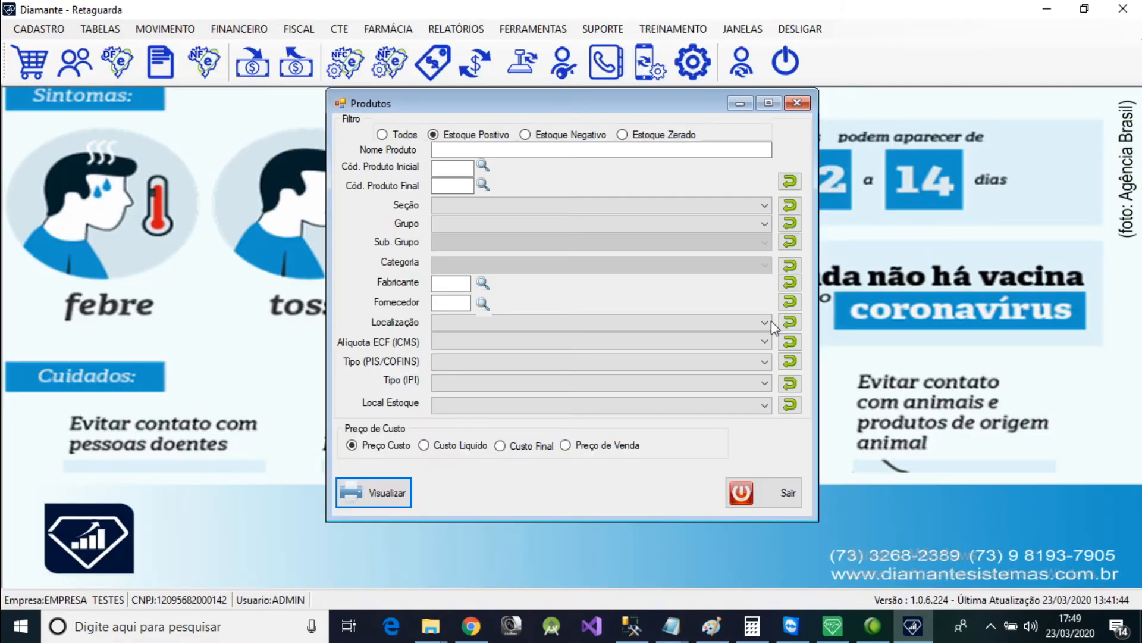
Run the current inventory report for Estoque Negativo, and leave the report filter window.
{"action": "left_click", "coordinate": [565, 137]}
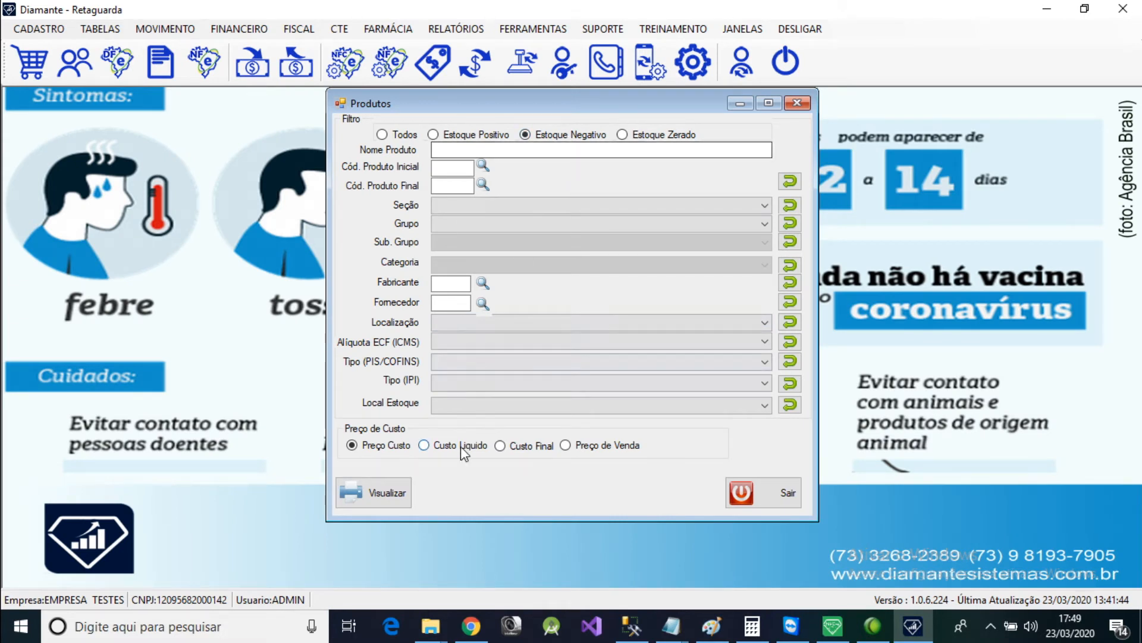
{"action": "left_click", "coordinate": [391, 479]}
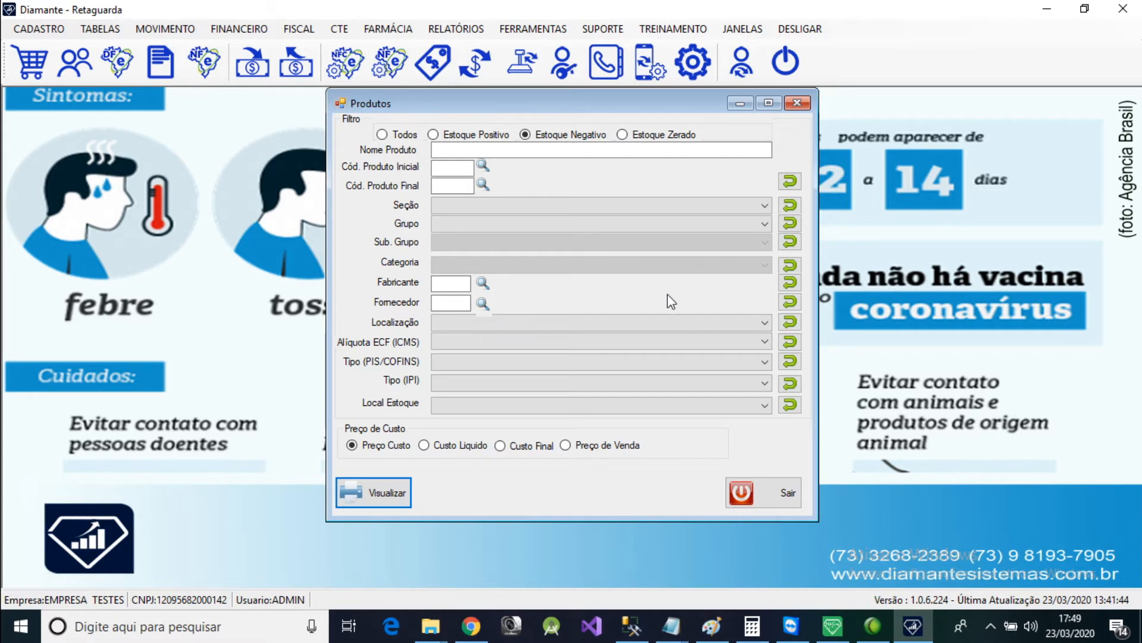
{"action": "left_click", "coordinate": [767, 490]}
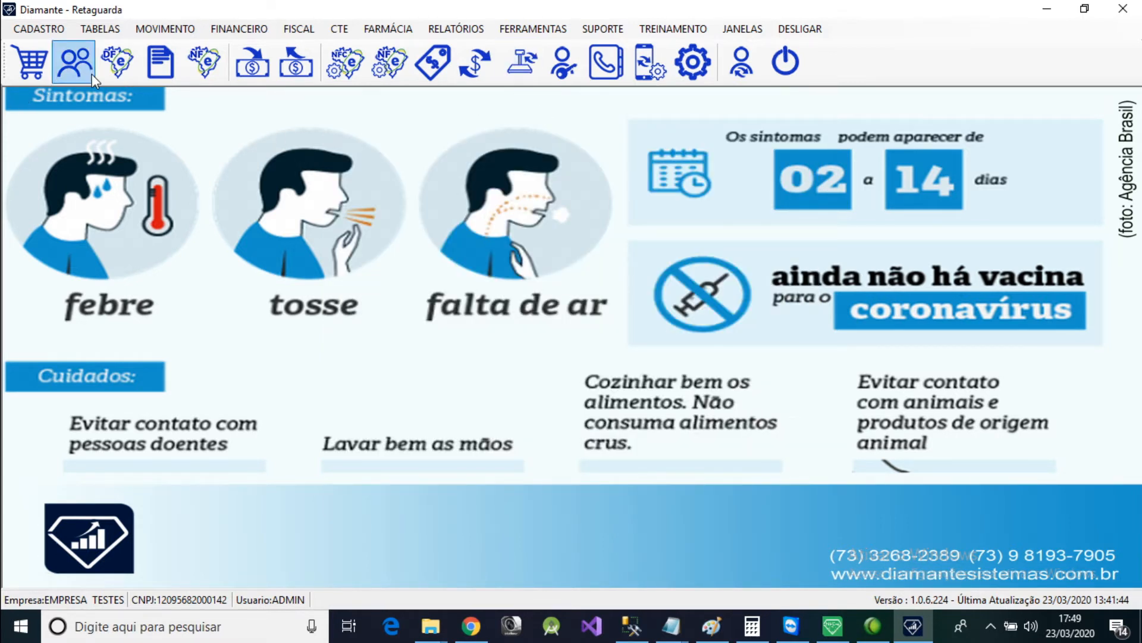
{"action": "left_click", "coordinate": [172, 34]}
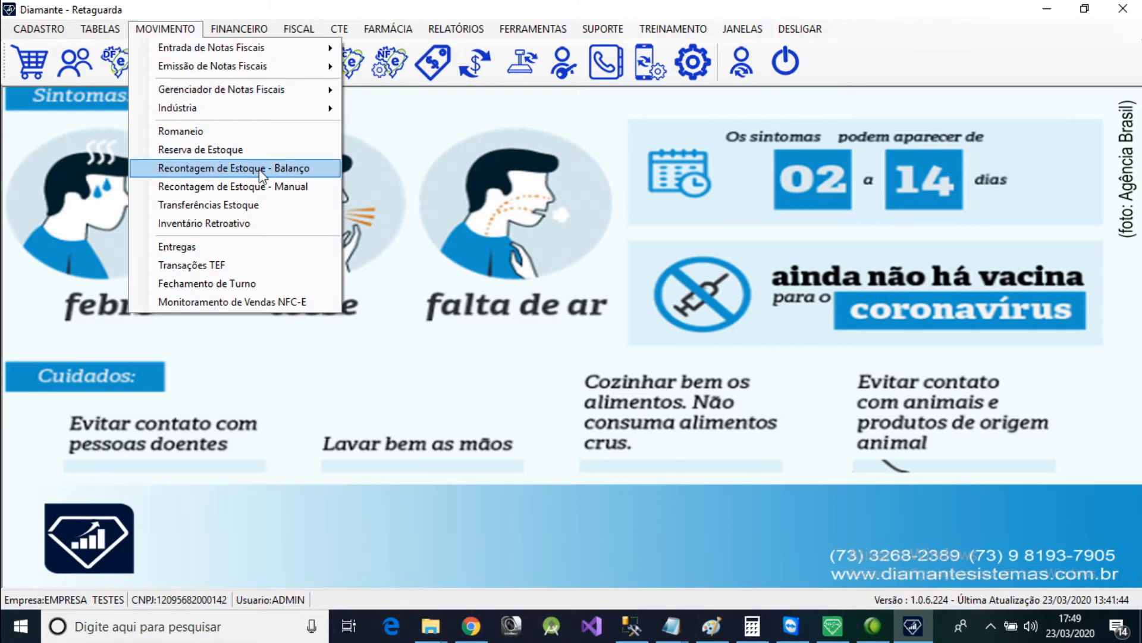
{"action": "left_click", "coordinate": [524, 31]}
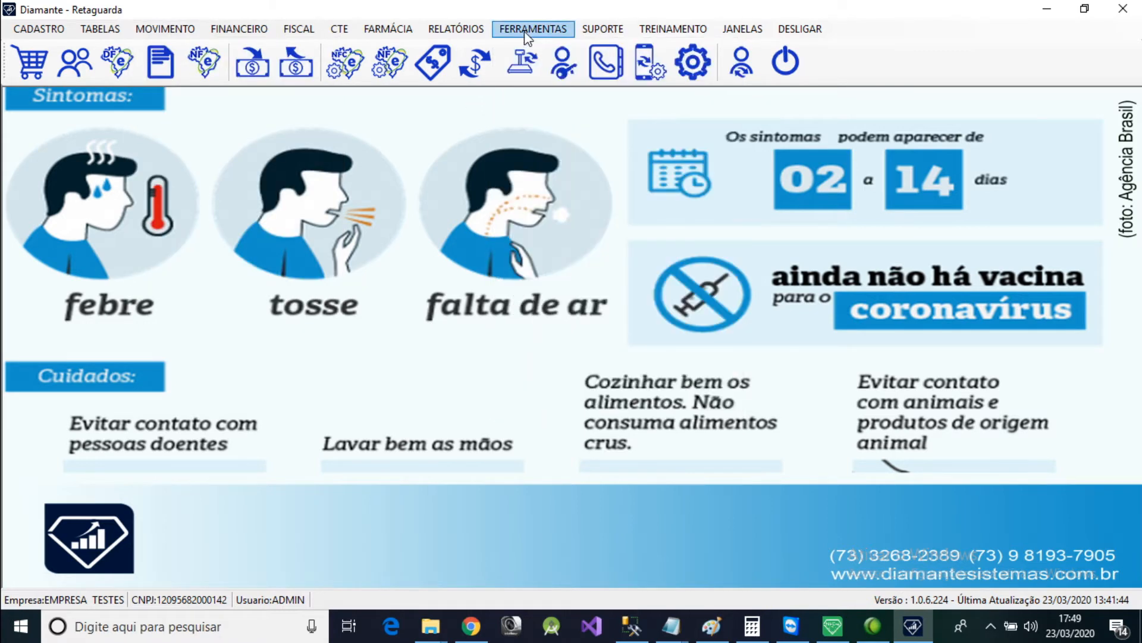
Open Zerar Estoque - Balanço, look at the Produtos do Grupo filter, and leave the filter on Todos os Produtos.
{"action": "left_click", "coordinate": [546, 35]}
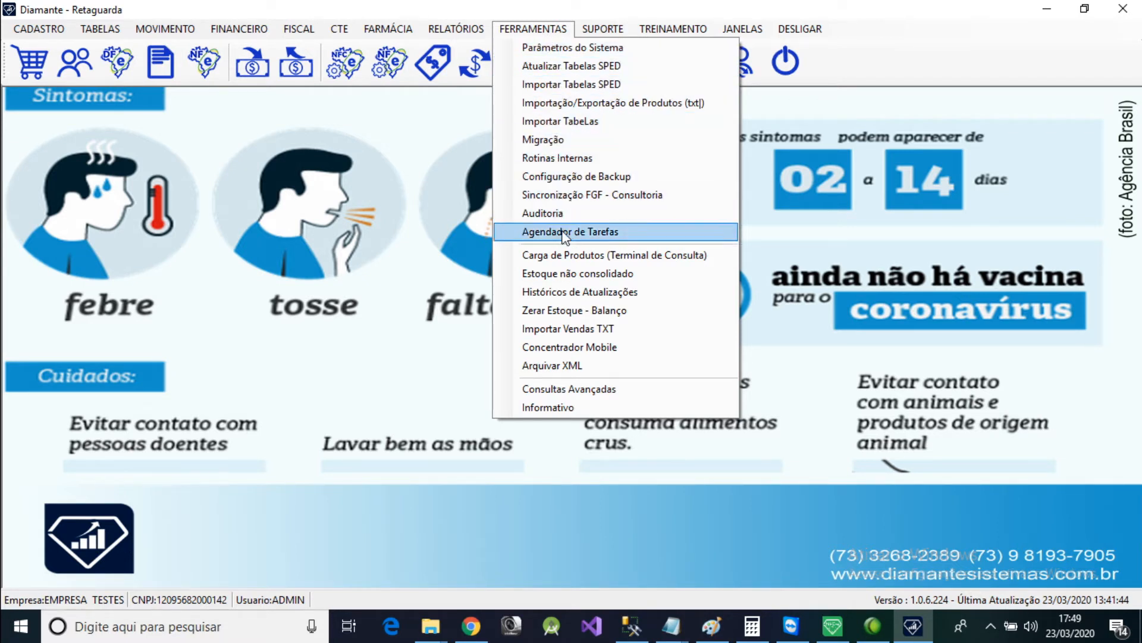
{"action": "left_click", "coordinate": [574, 313]}
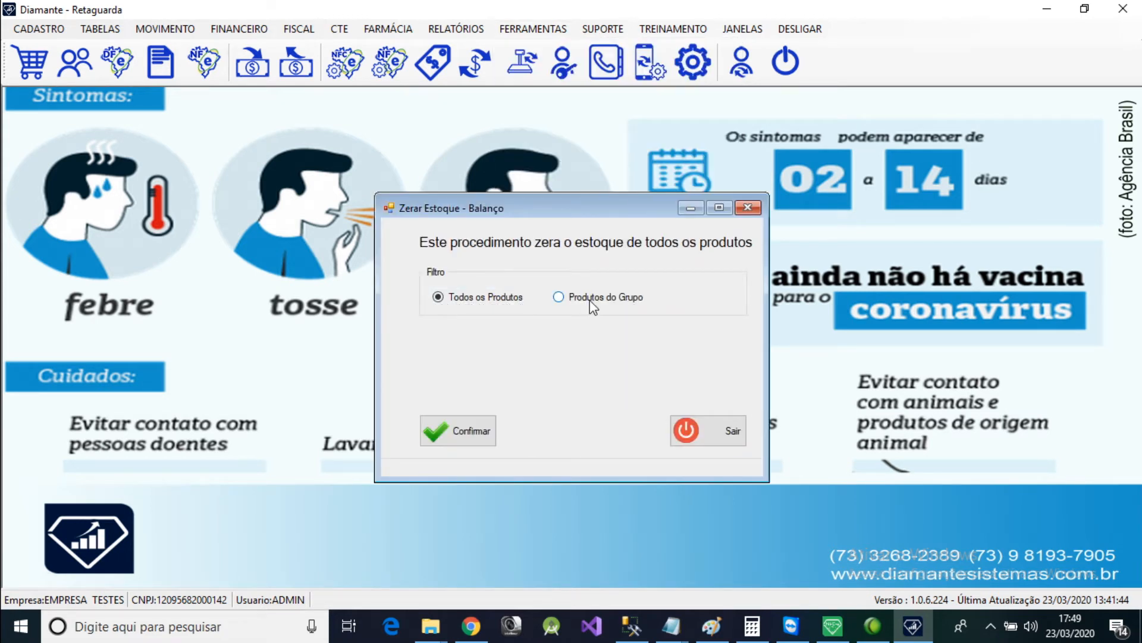
{"action": "left_click", "coordinate": [591, 301]}
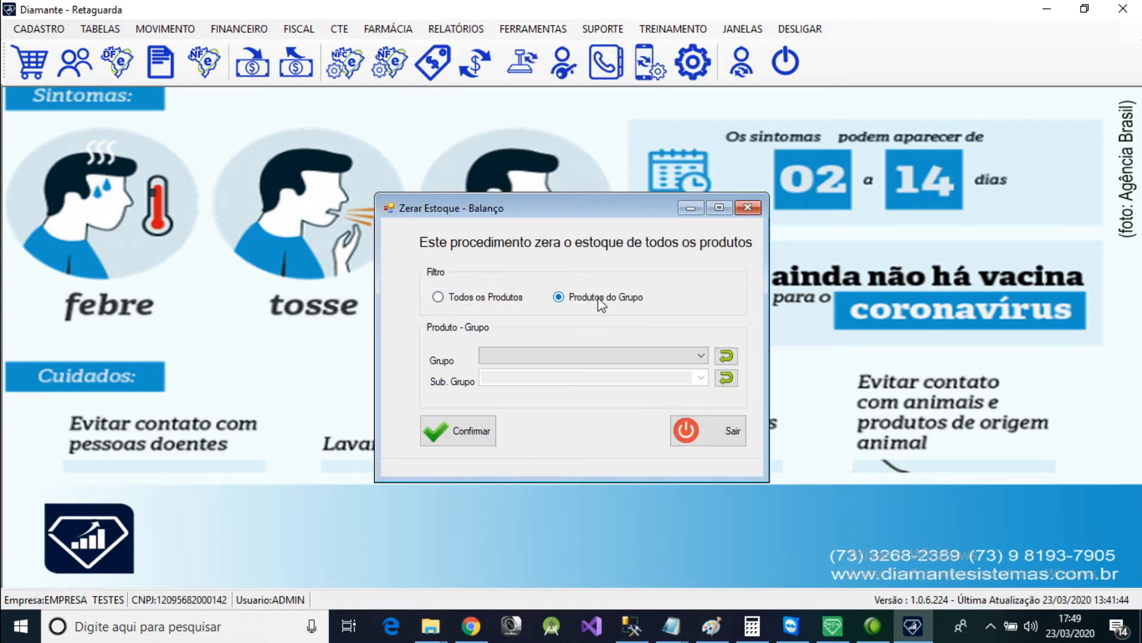
{"action": "left_click", "coordinate": [515, 299]}
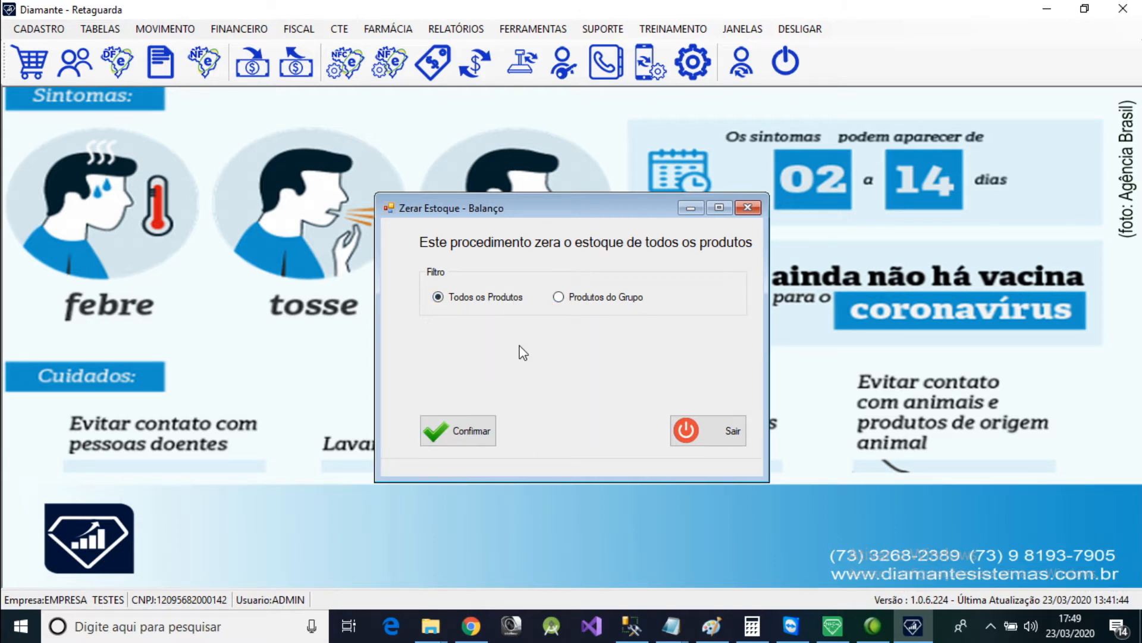
Zero the stock of all products, confirm the procedure, and leave the Zerar Estoque - Balanço window.
{"action": "left_click", "coordinate": [479, 443]}
{"action": "left_click", "coordinate": [629, 373]}
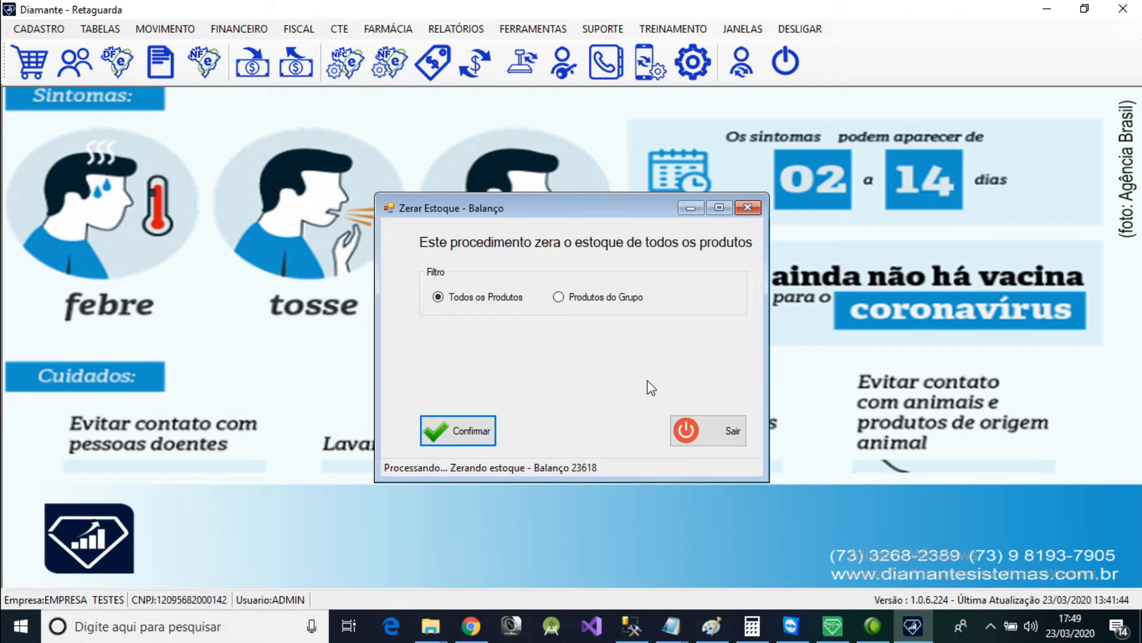
{"action": "left_click", "coordinate": [648, 381]}
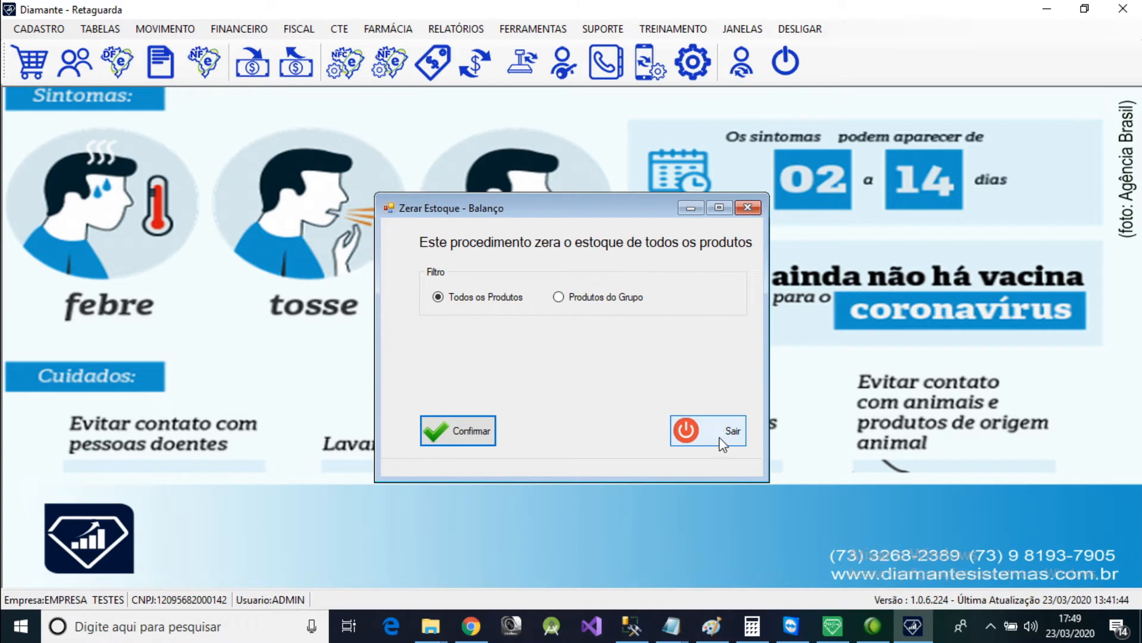
{"action": "left_click", "coordinate": [722, 433]}
Run the current product inventory report for Estoque Positivo, and leave the report filter window.
{"action": "left_click", "coordinate": [456, 28]}
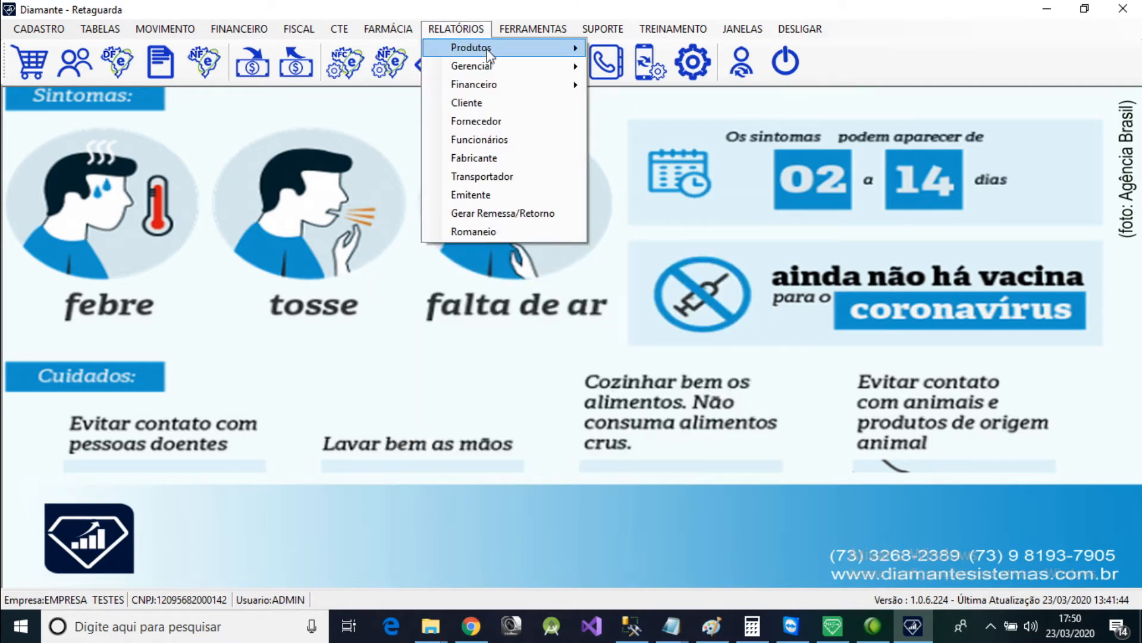
{"action": "mouse_move", "coordinate": [501, 49]}
{"action": "mouse_move", "coordinate": [636, 69]}
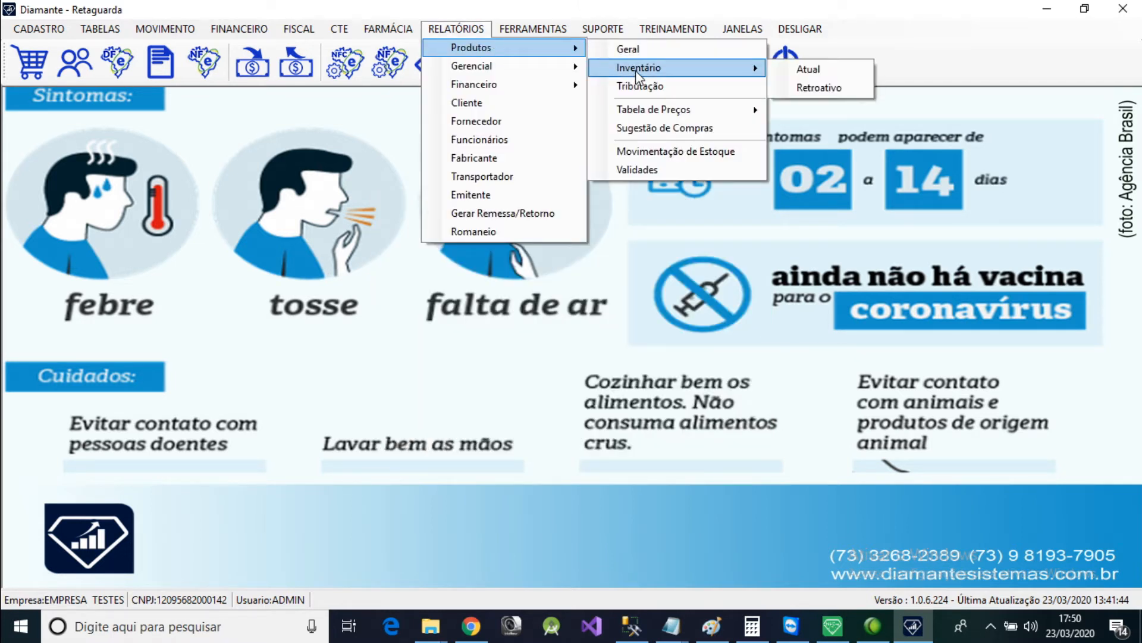
{"action": "left_click", "coordinate": [809, 70]}
{"action": "left_click", "coordinate": [476, 135]}
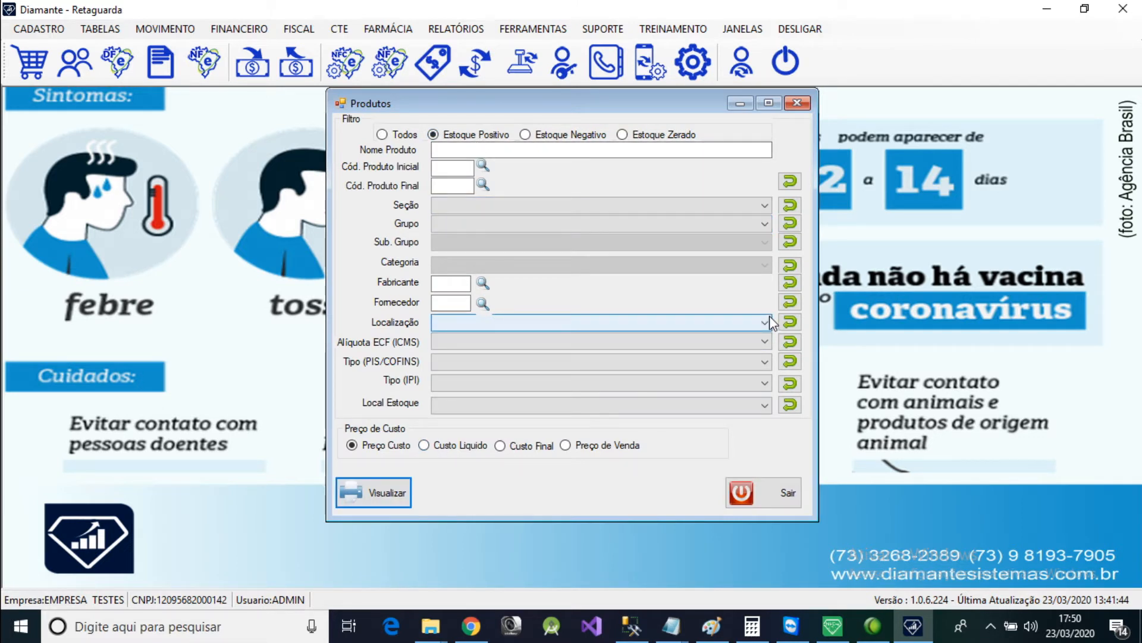
{"action": "left_click", "coordinate": [785, 492]}
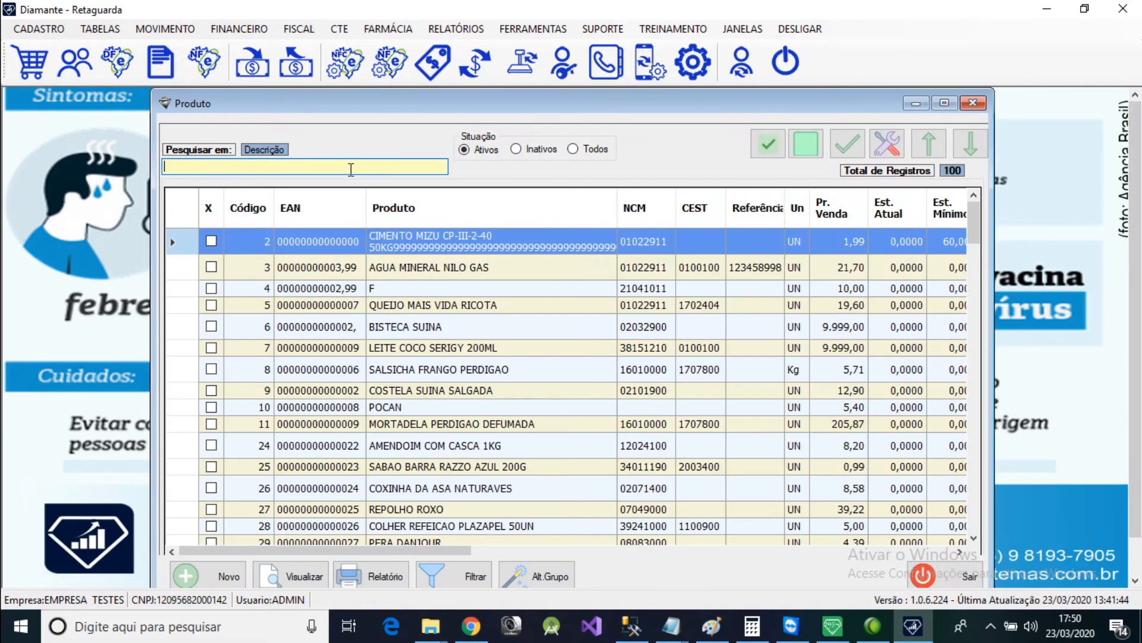
Search the product list by description for "A S" to check Est. Atual after the zeroing, and close the list.
{"action": "type", "text": "A S"}
{"action": "key", "text": "Return"}
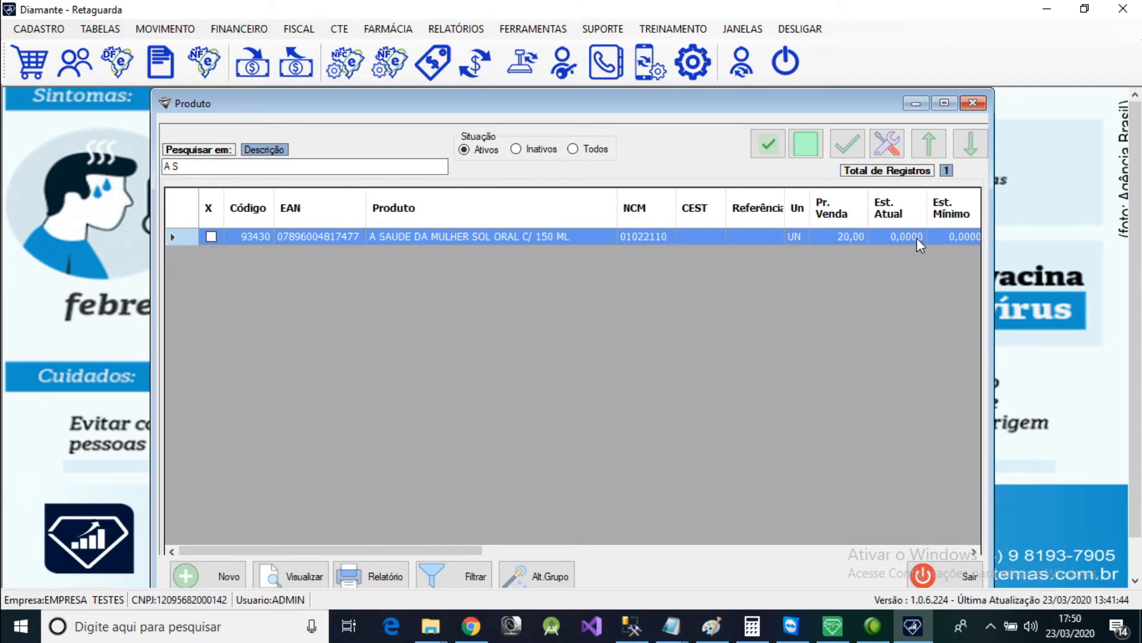
{"action": "left_click", "coordinate": [925, 575]}
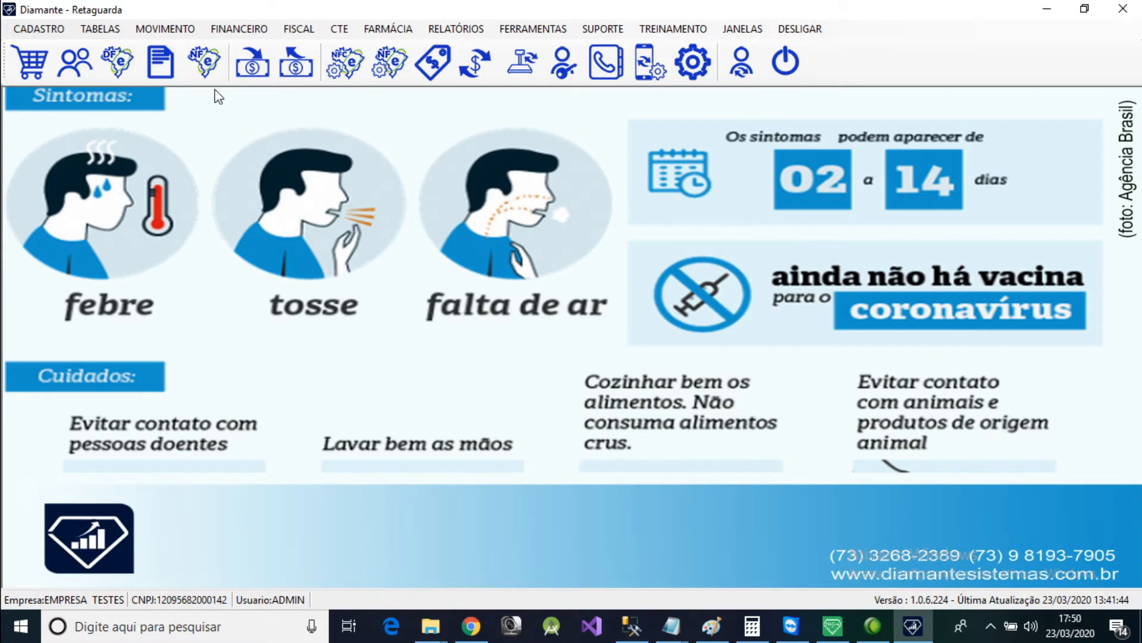
Start a new record in Recontagem de Estoque - Balanço and set its date to 23/03/2020.
{"action": "left_click", "coordinate": [165, 29]}
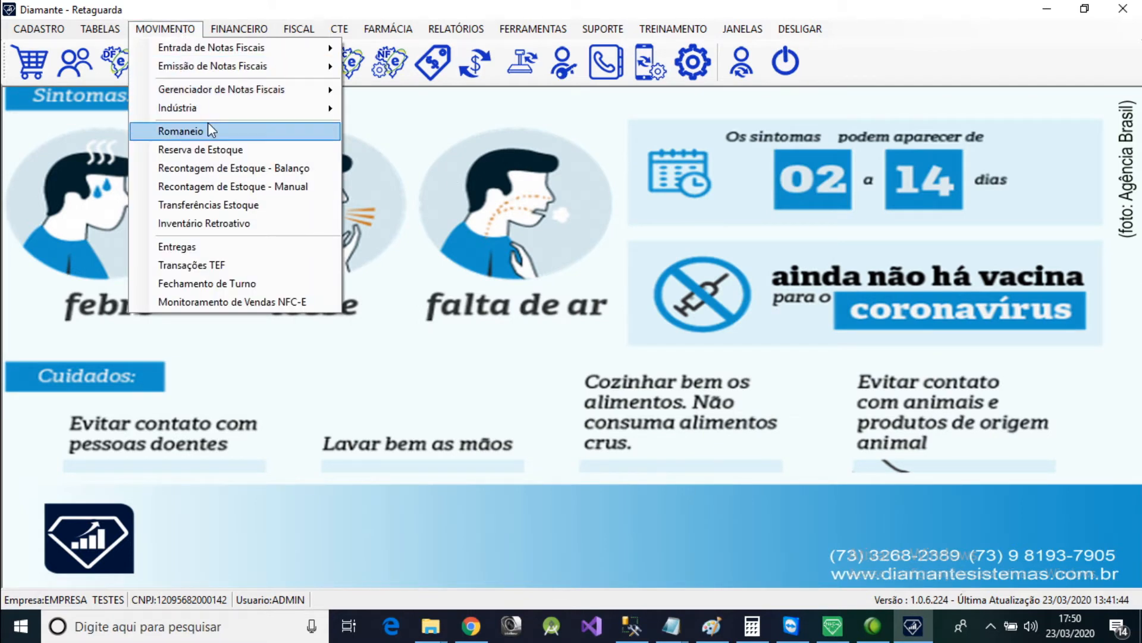
{"action": "left_click", "coordinate": [271, 172]}
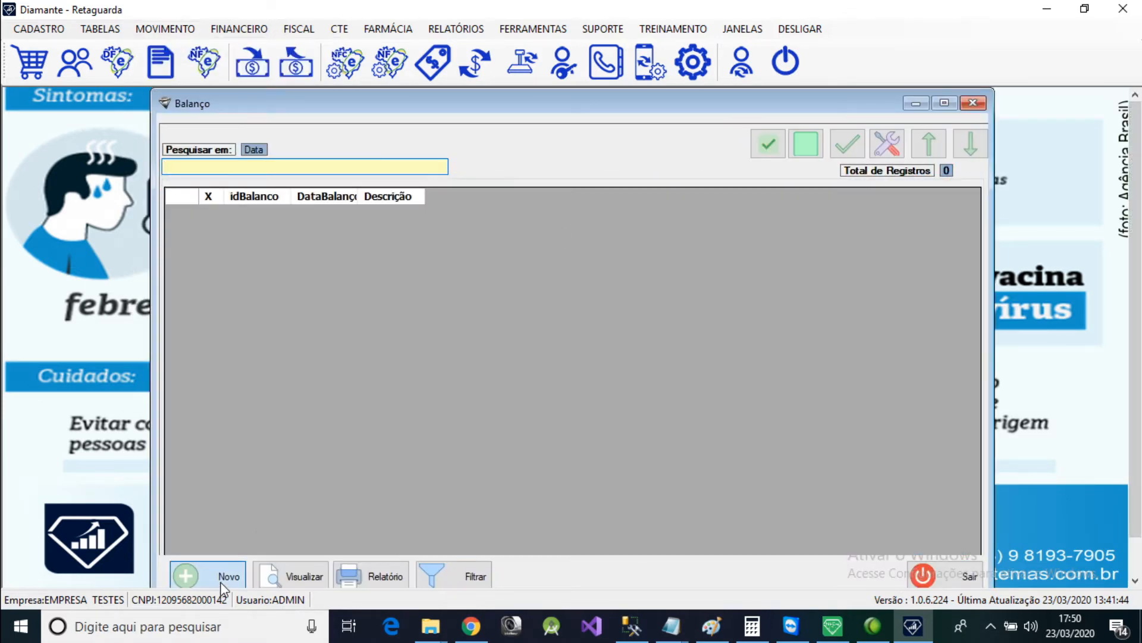
{"action": "left_click", "coordinate": [223, 586]}
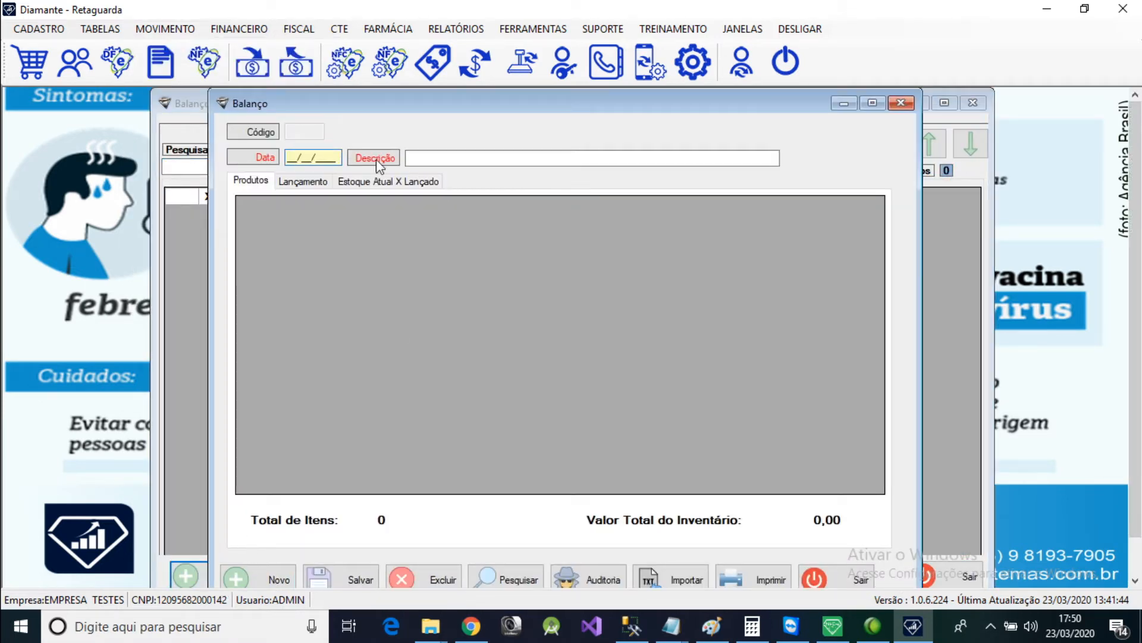
{"action": "double_click", "coordinate": [329, 160]}
{"action": "type", "text": "23/03/2020"}
Enter the description BALANLÇO TESTE, save the new recount record, and close its form.
{"action": "left_click", "coordinate": [466, 157]}
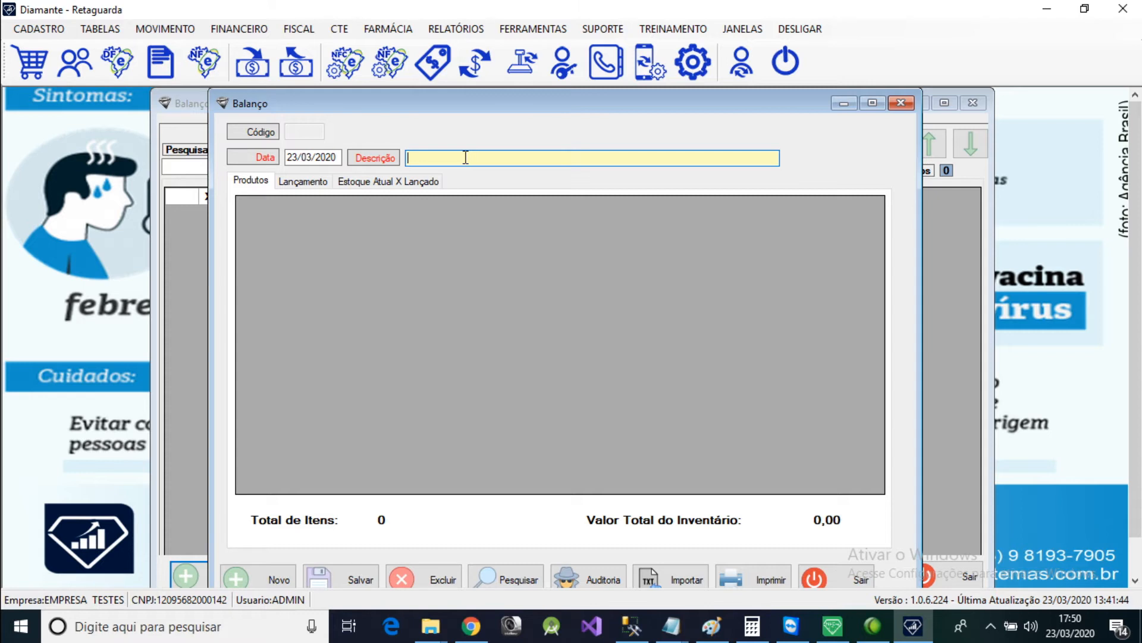
{"action": "type", "text": "BALANLÇO TESTE"}
{"action": "left_click", "coordinate": [340, 578]}
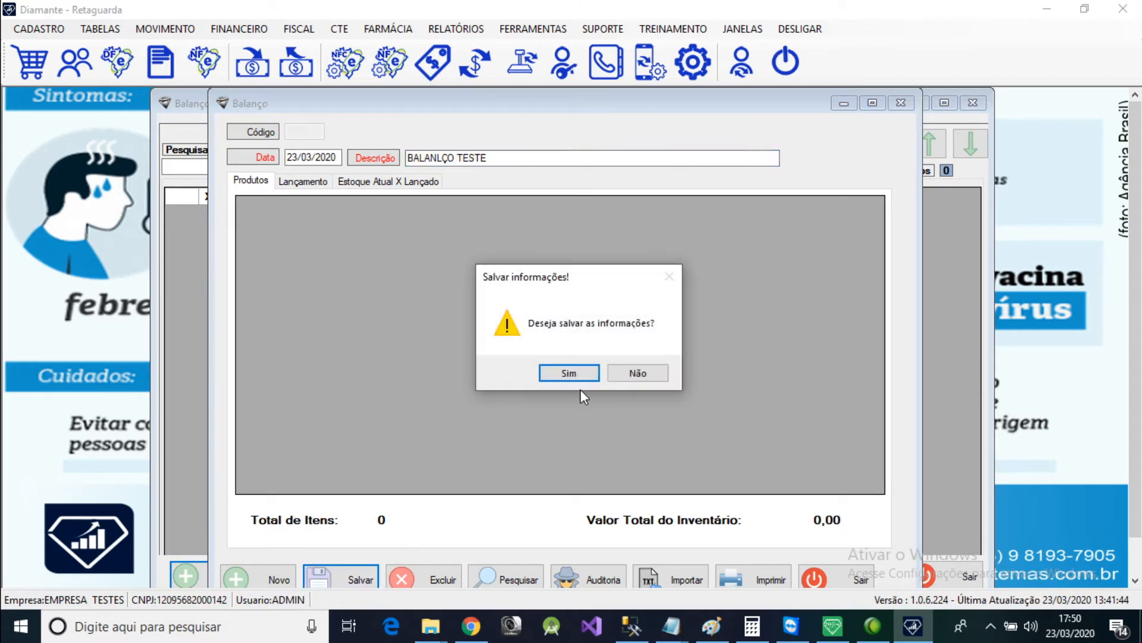
{"action": "left_click", "coordinate": [581, 371]}
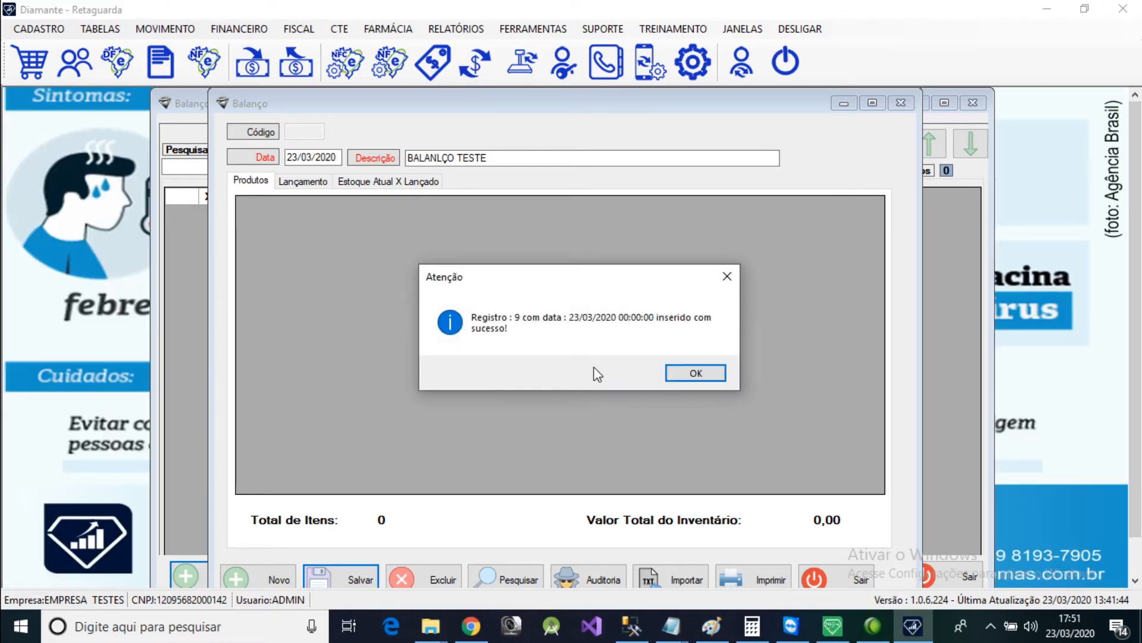
{"action": "left_click", "coordinate": [694, 376]}
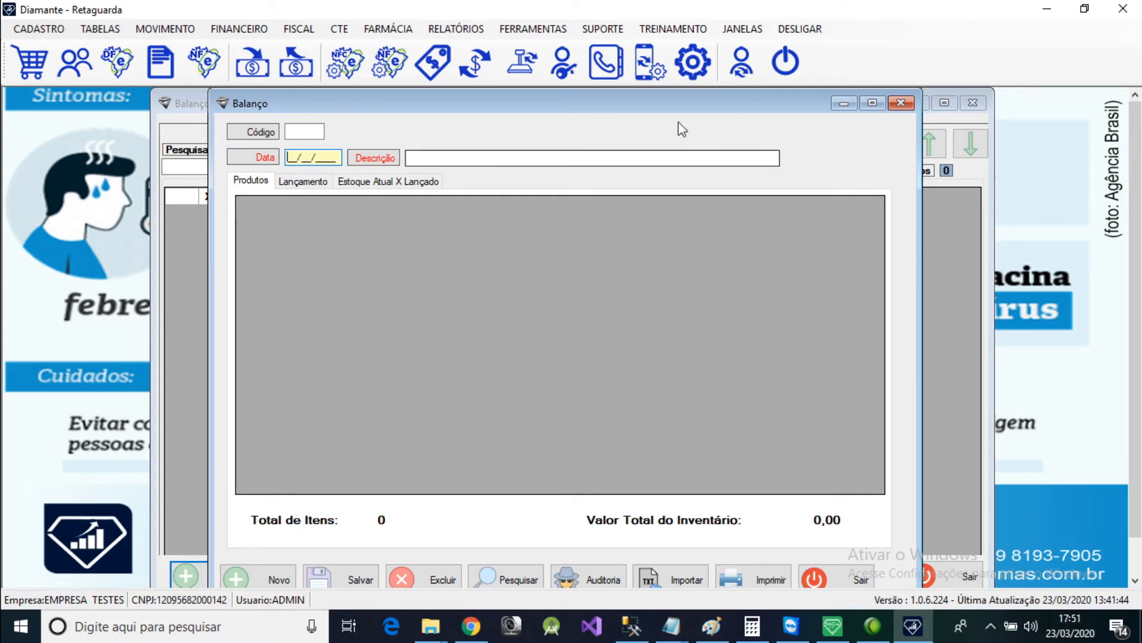
{"action": "left_click", "coordinate": [901, 104]}
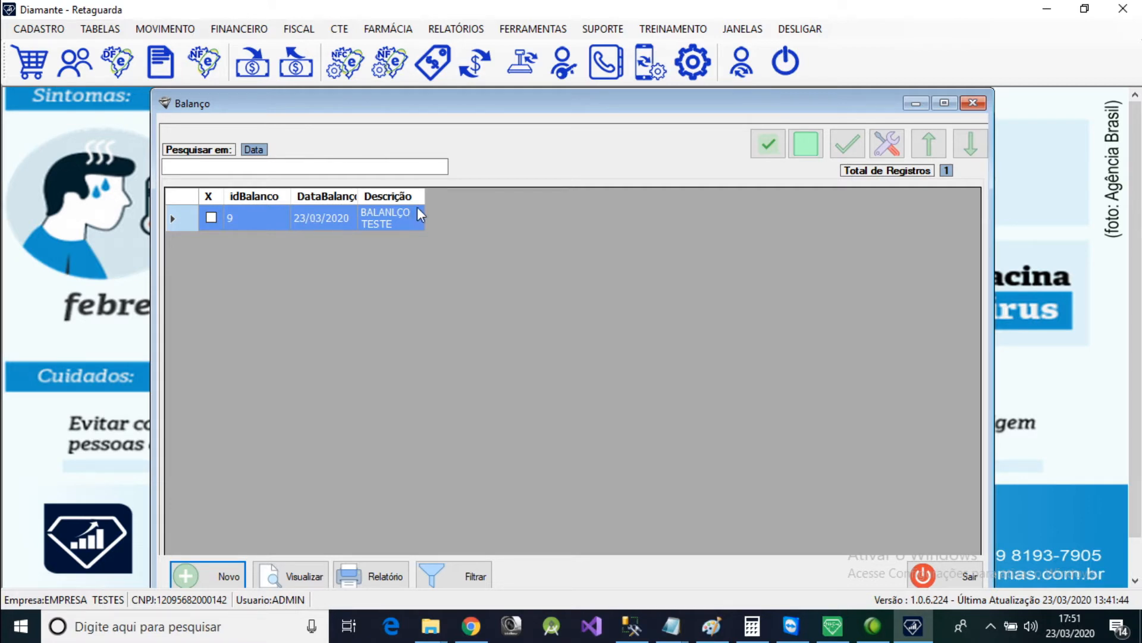
Open the BALANLÇO TESTE record to look at its product, Lançamento and comparison sections, and return to the recount list.
{"action": "left_click", "coordinate": [541, 31]}
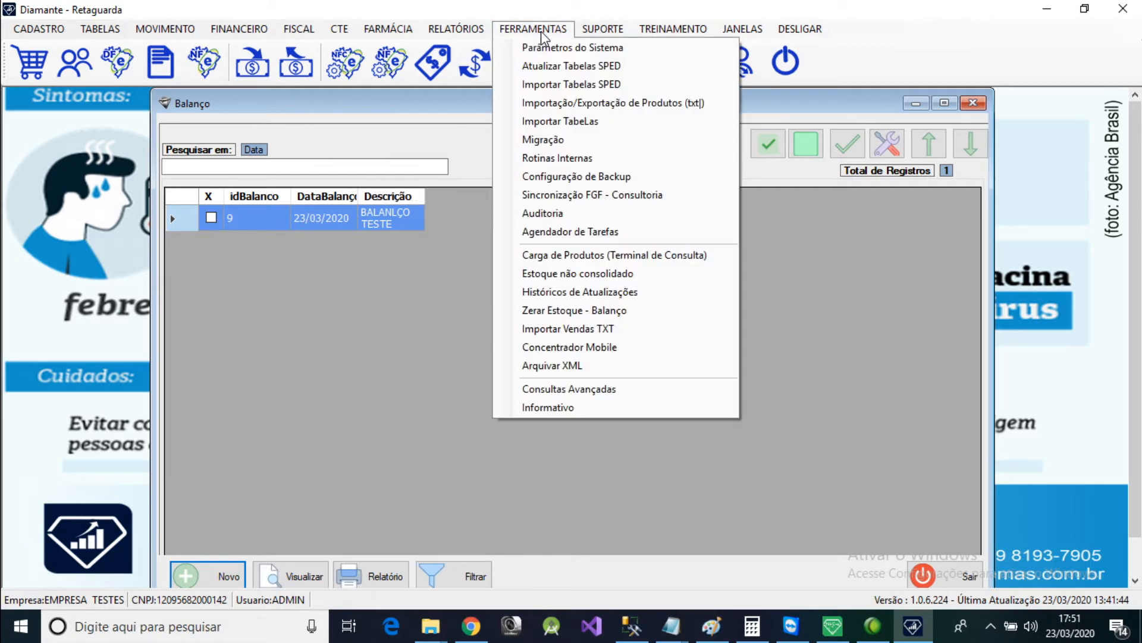
{"action": "left_click", "coordinate": [858, 247]}
{"action": "double_click", "coordinate": [377, 224]}
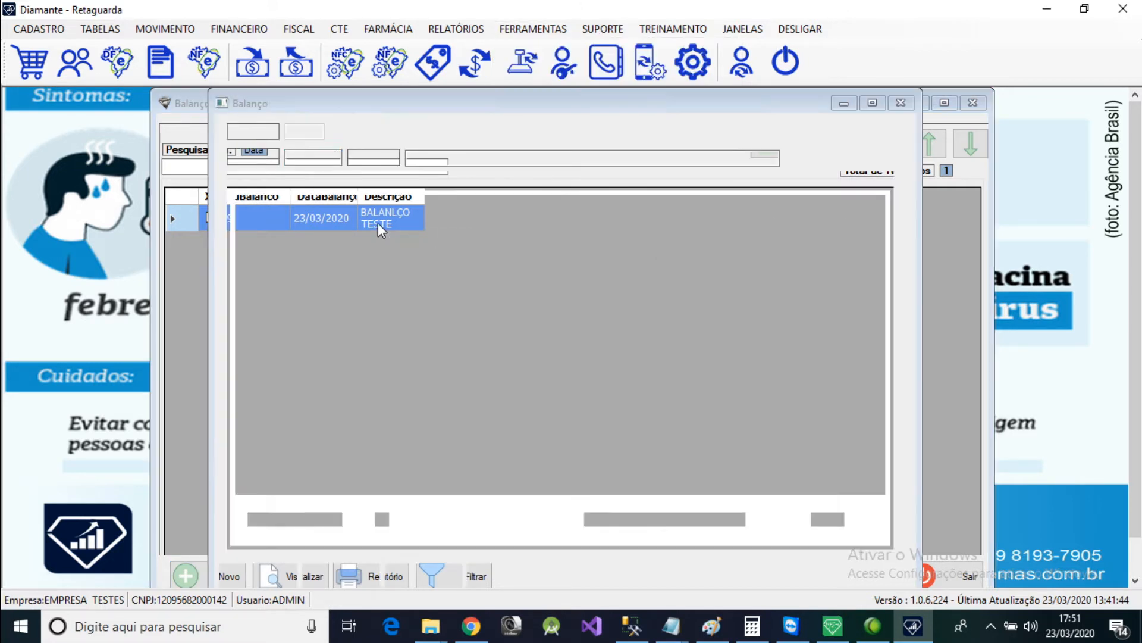
{"action": "left_click", "coordinate": [901, 103]}
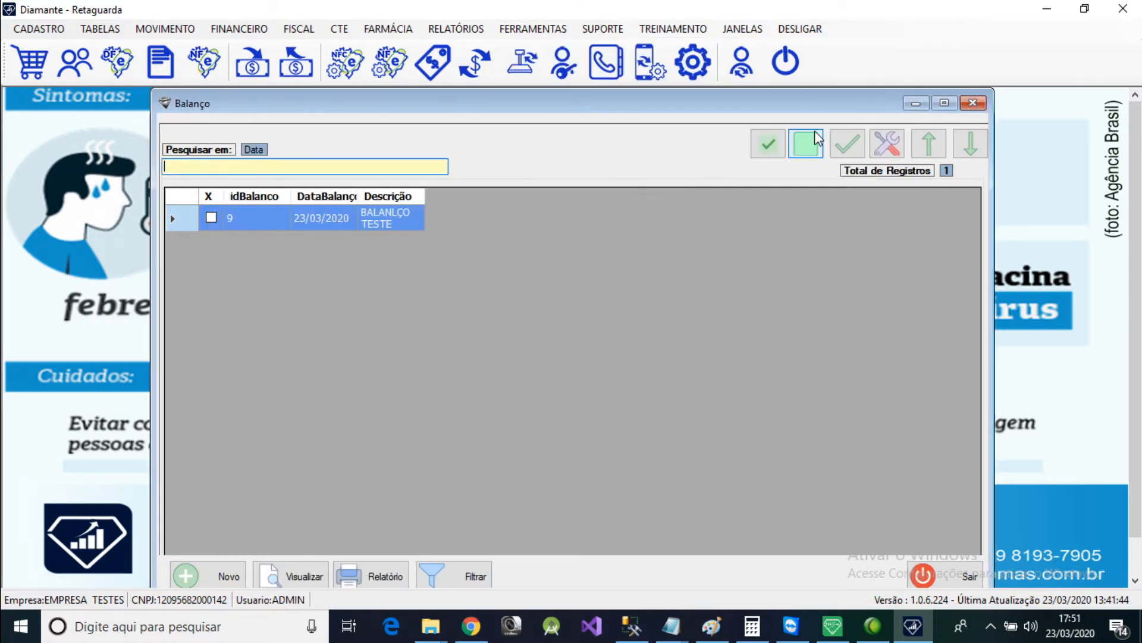
{"action": "double_click", "coordinate": [345, 229]}
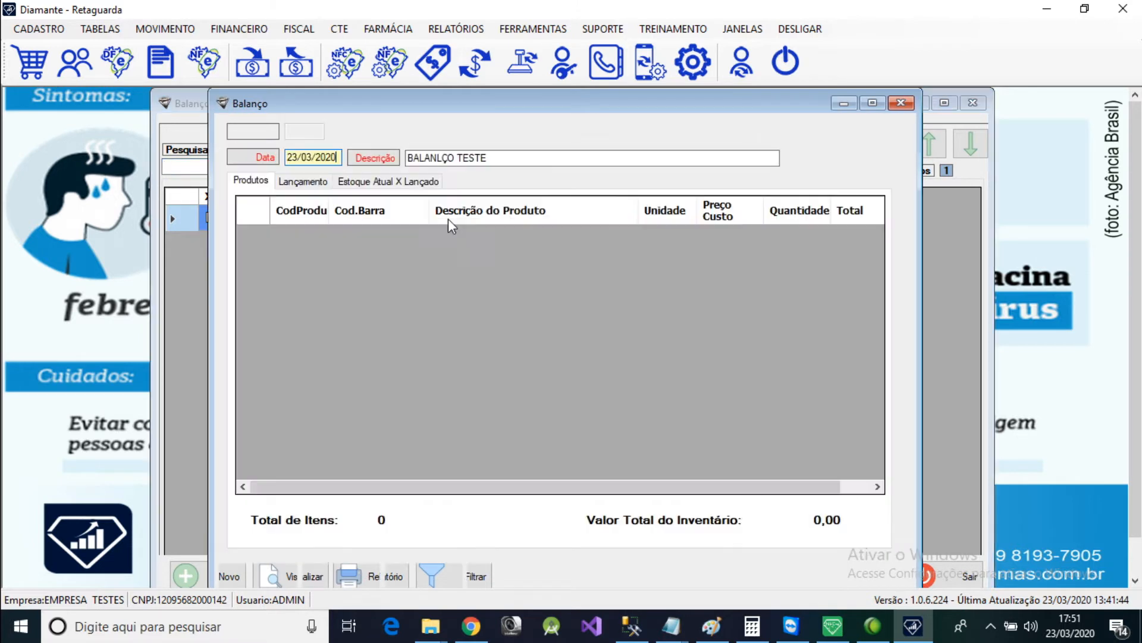
{"action": "left_click", "coordinate": [897, 106]}
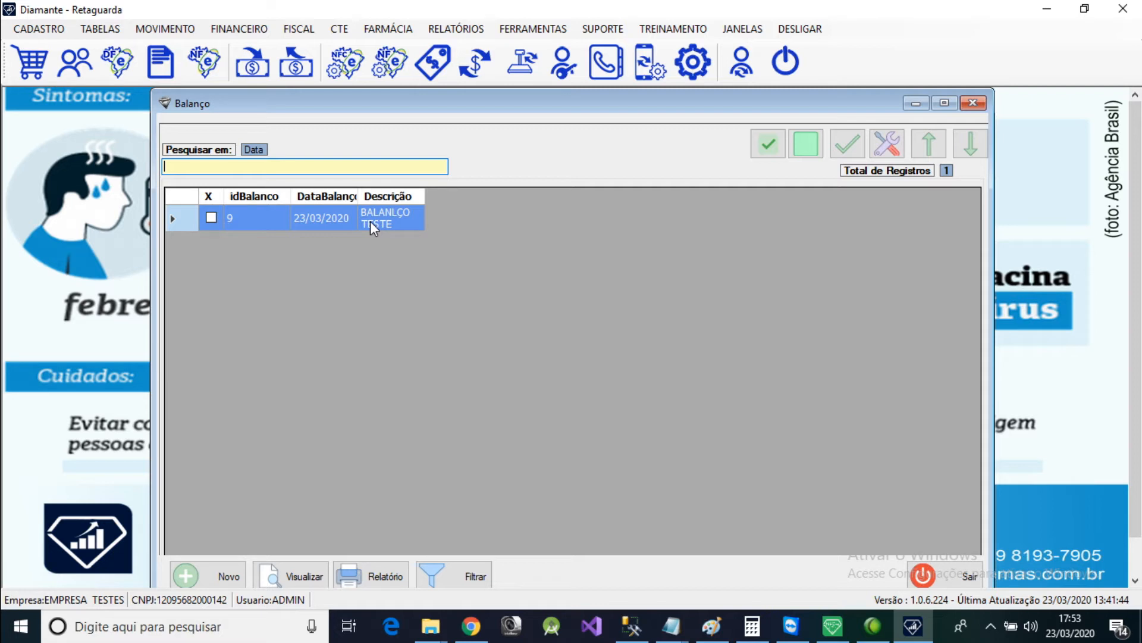
In the Lançamento section of BALANLÇO TESTE, choose the product A SAUDE DA MULHER SOL ORAL C/ 150 ML from the product search.
{"action": "double_click", "coordinate": [401, 220]}
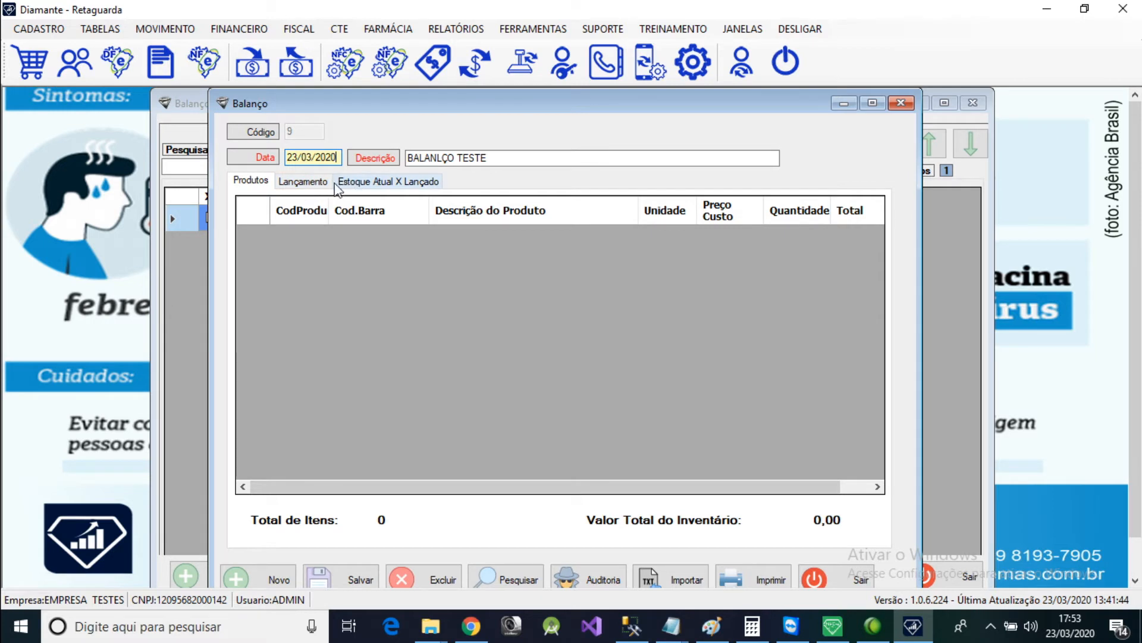
{"action": "left_click", "coordinate": [326, 181]}
{"action": "left_click", "coordinate": [342, 250]}
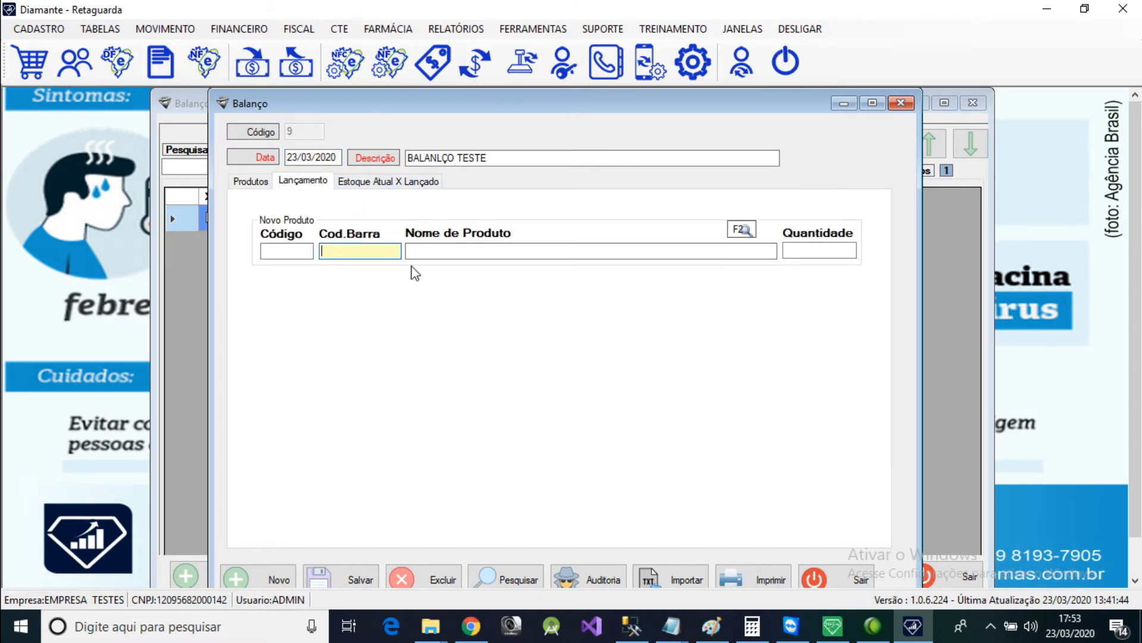
{"action": "key", "text": "Tab"}
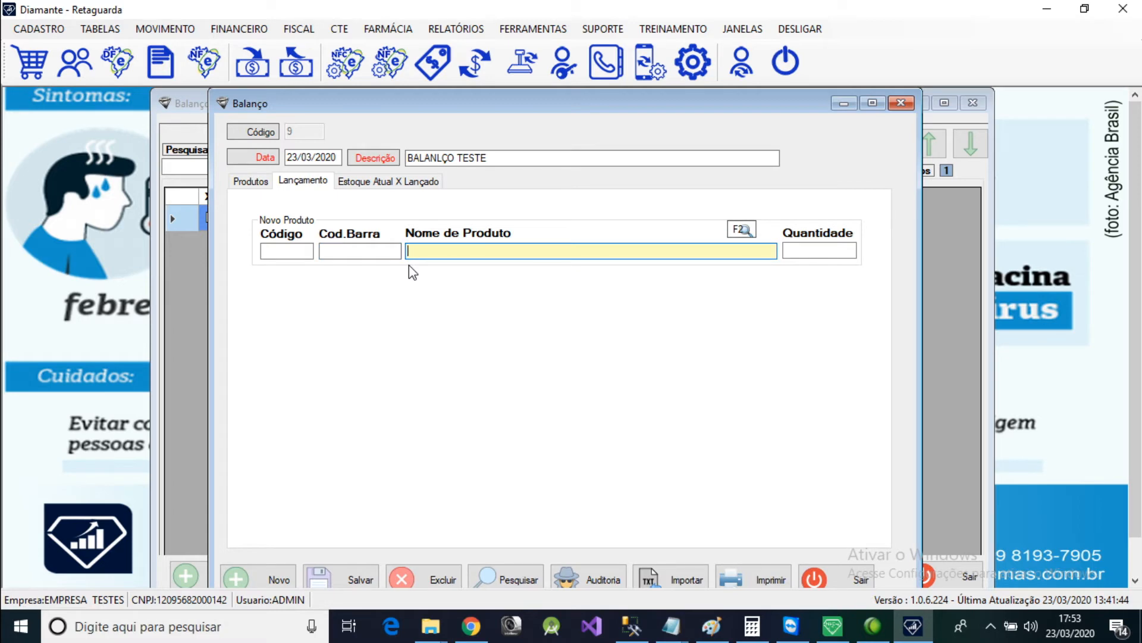
{"action": "key", "text": "Return"}
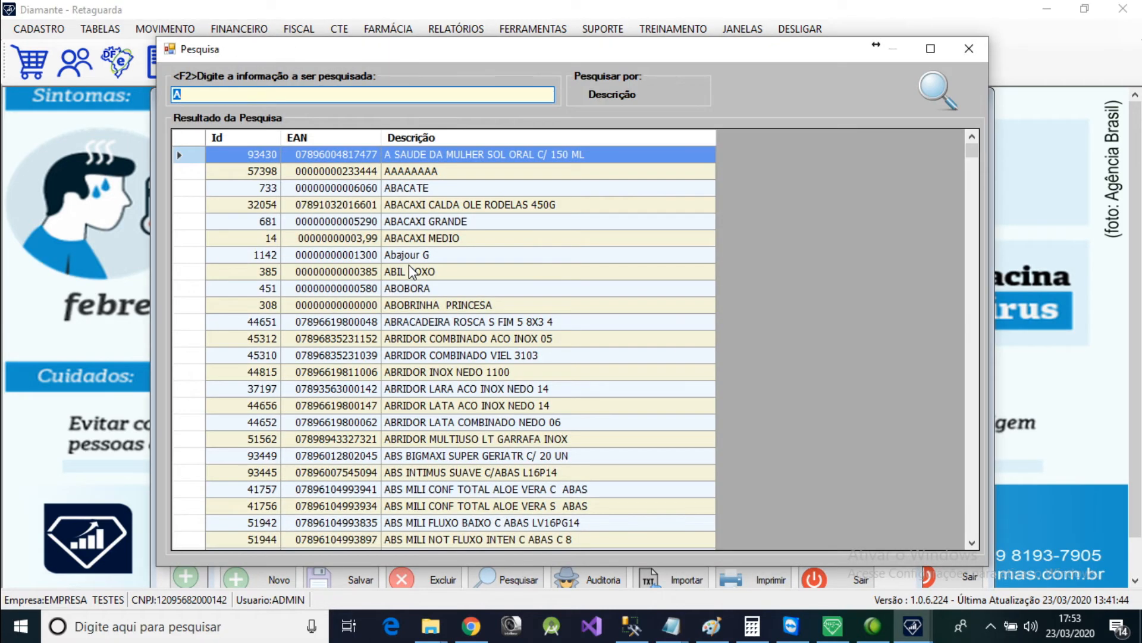
{"action": "key", "text": "Return"}
{"action": "key", "text": "Tab"}
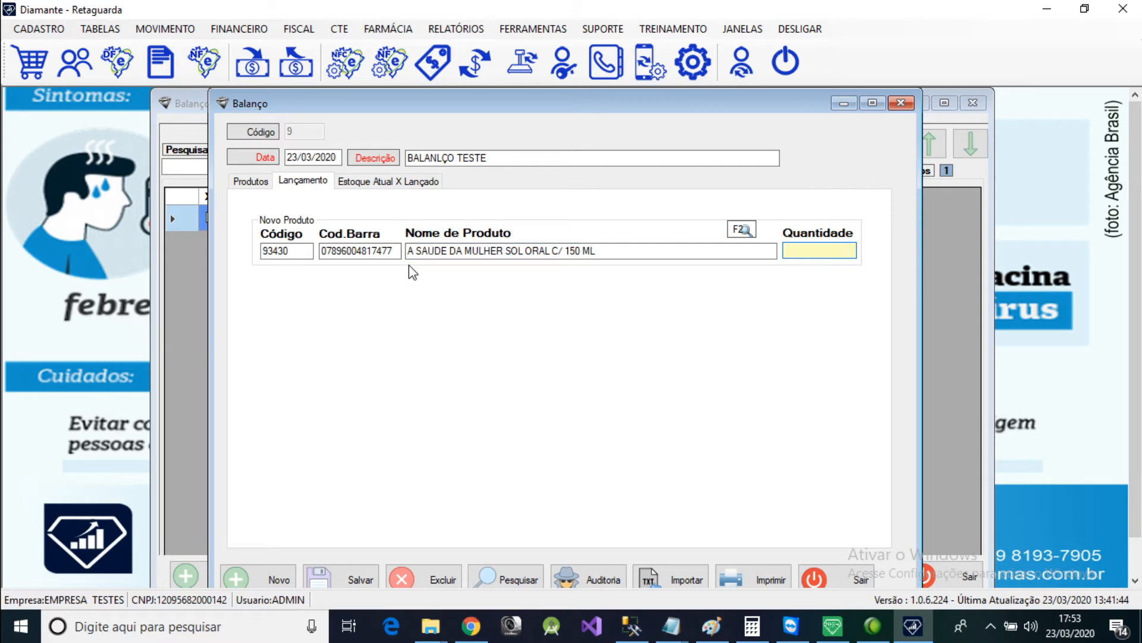
Record a counted quantity of 5 for the chosen product and show the recount's Produtos list.
{"action": "type", "text": "1"}
{"action": "key", "text": "Return"}
{"action": "key", "text": "Return"}
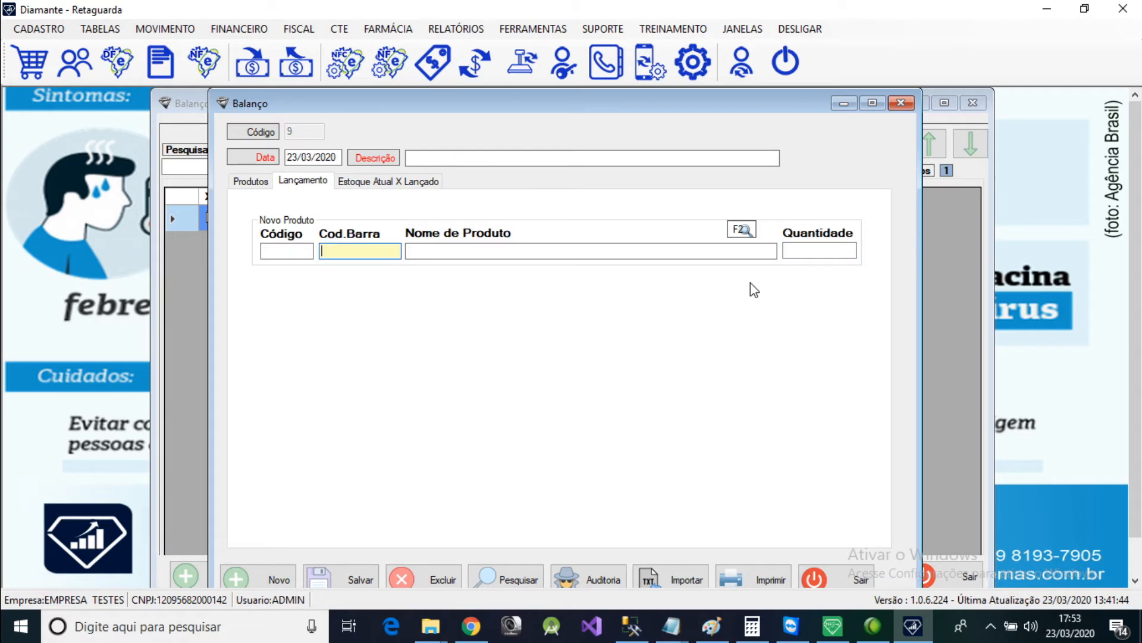
{"action": "left_click", "coordinate": [250, 180]}
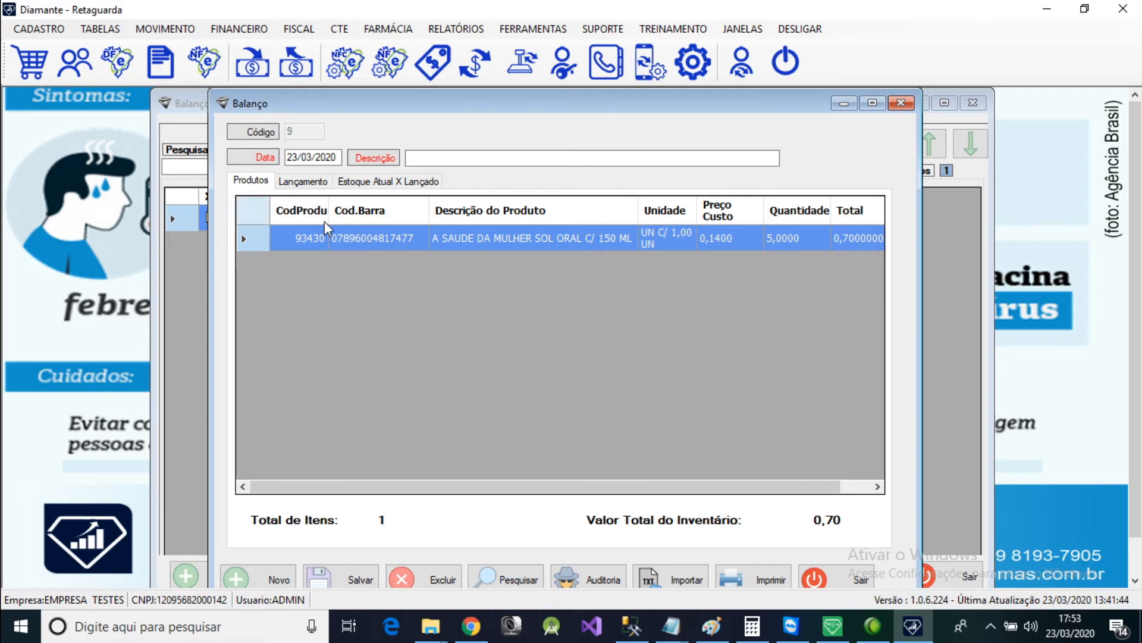
Open the product register, search for "A S" to compare Est. Atual with the recount entry, and return to the recount form.
{"action": "left_click", "coordinate": [43, 35]}
{"action": "mouse_move", "coordinate": [97, 51]}
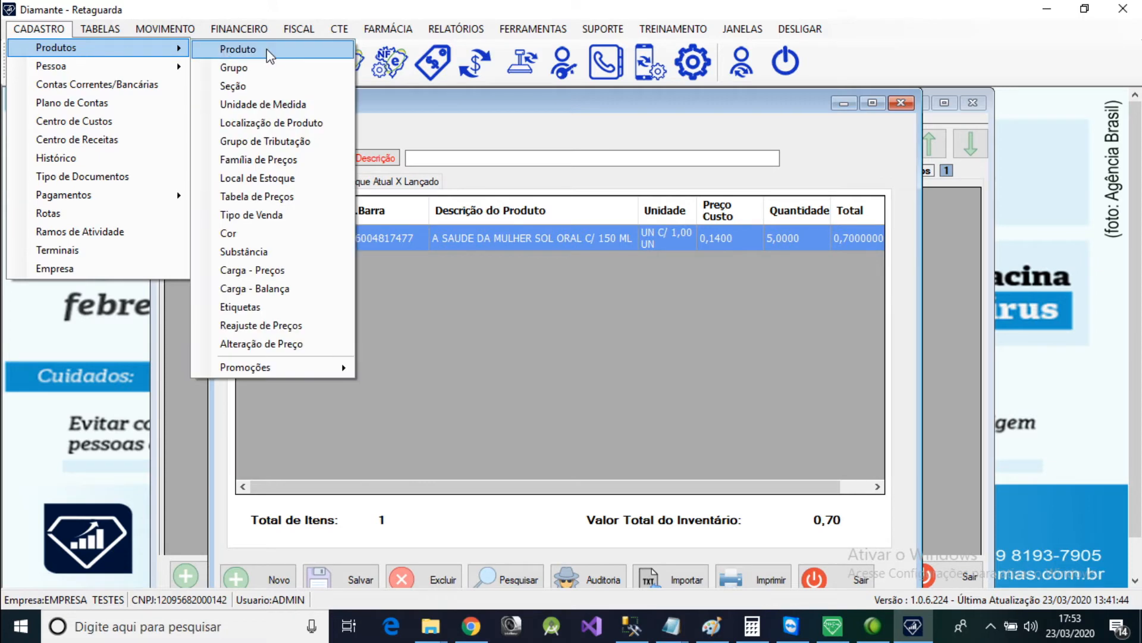
{"action": "left_click", "coordinate": [268, 51]}
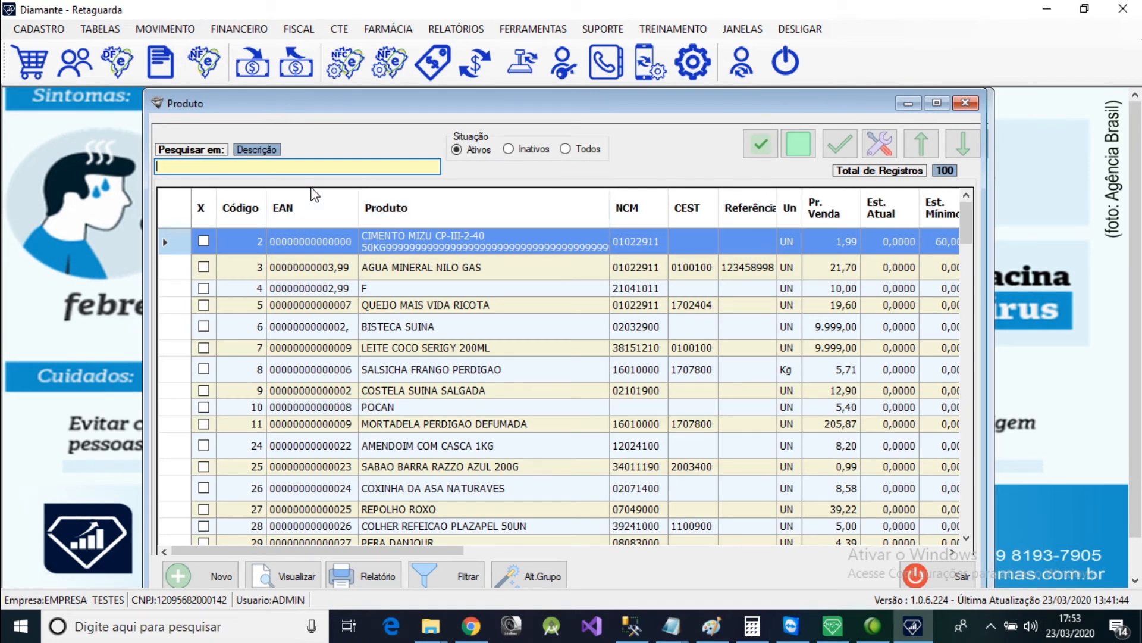
{"action": "type", "text": "A S"}
{"action": "key", "text": "Return"}
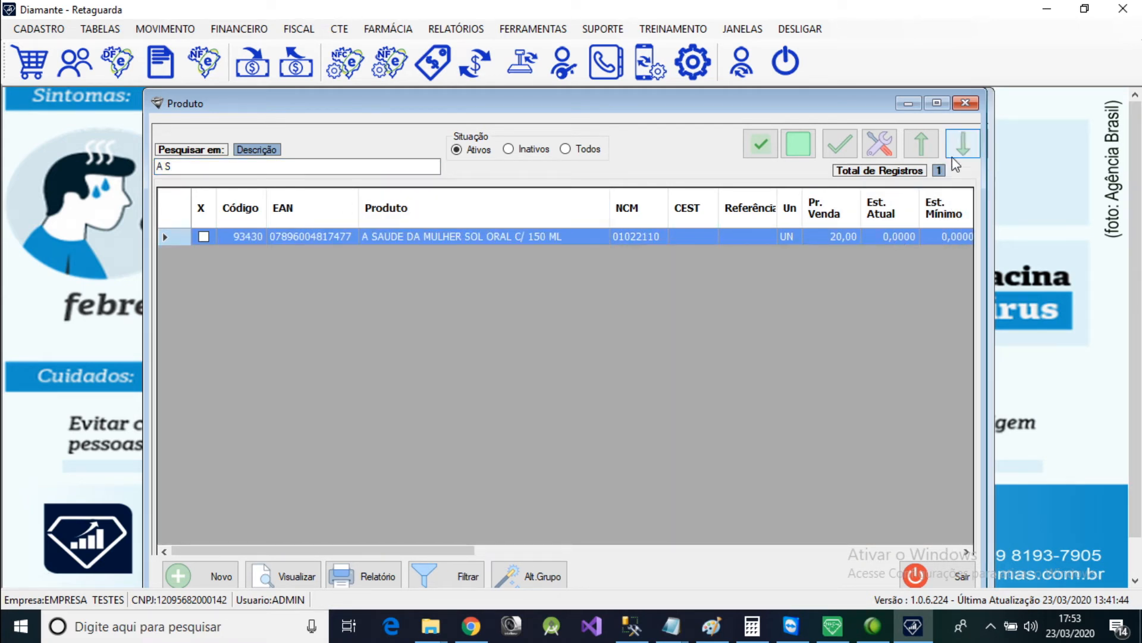
{"action": "left_click", "coordinate": [965, 104]}
{"action": "left_click", "coordinate": [475, 161]}
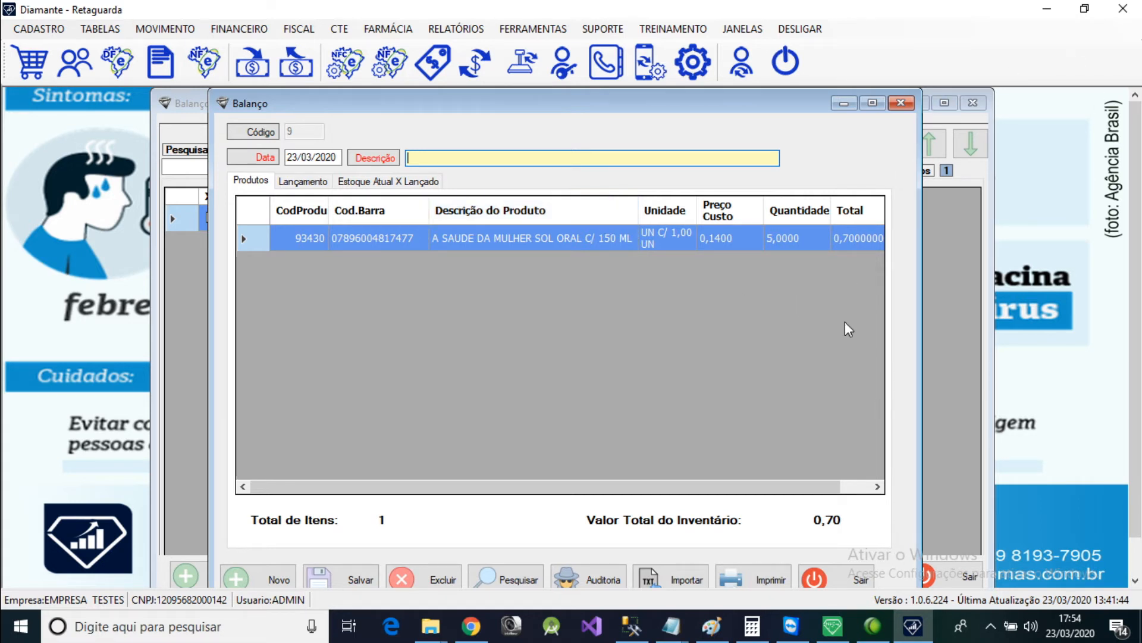
Open Parâmetros do Sistema and show the NFCe settings of Nota Fiscal de Saída.
{"action": "left_click", "coordinate": [529, 29]}
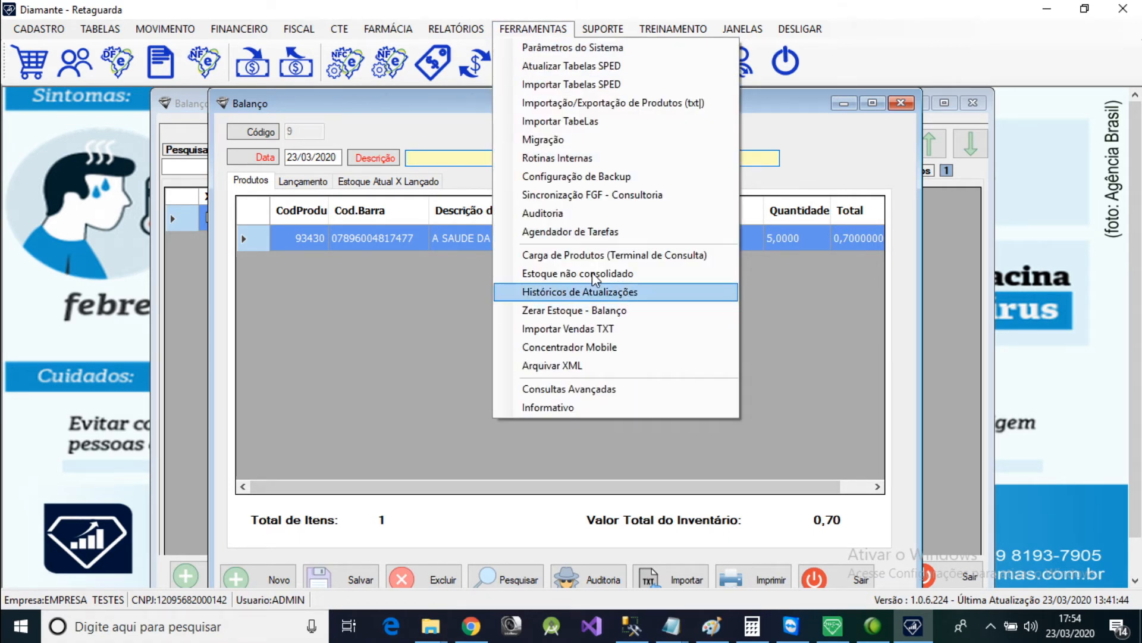
{"action": "left_click", "coordinate": [555, 51]}
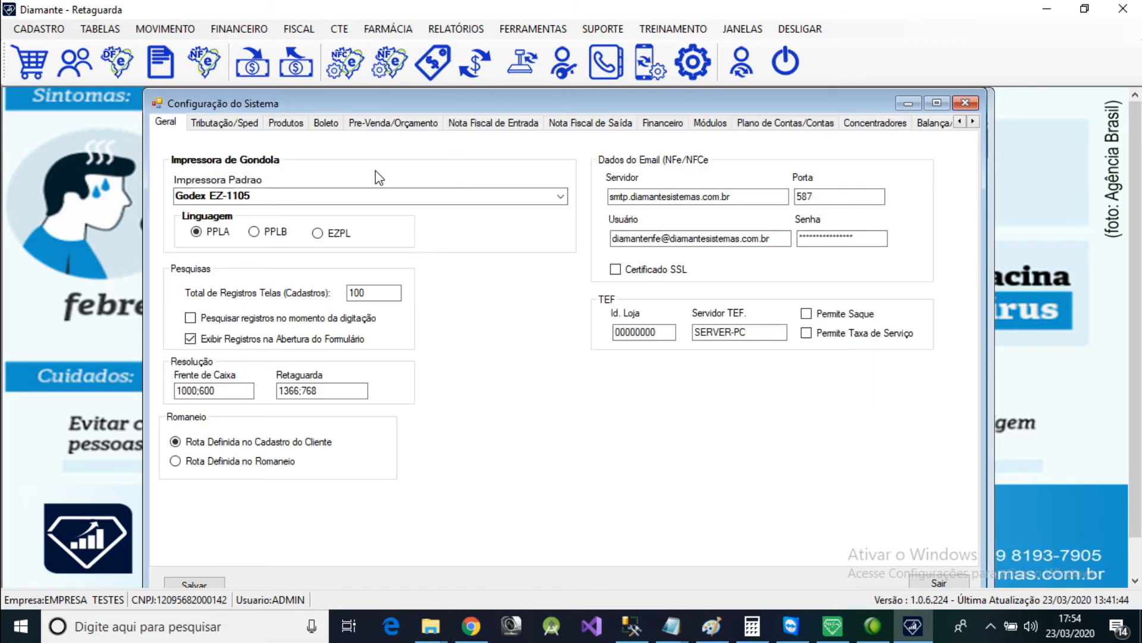
{"action": "left_click", "coordinate": [589, 122]}
{"action": "left_click", "coordinate": [208, 143]}
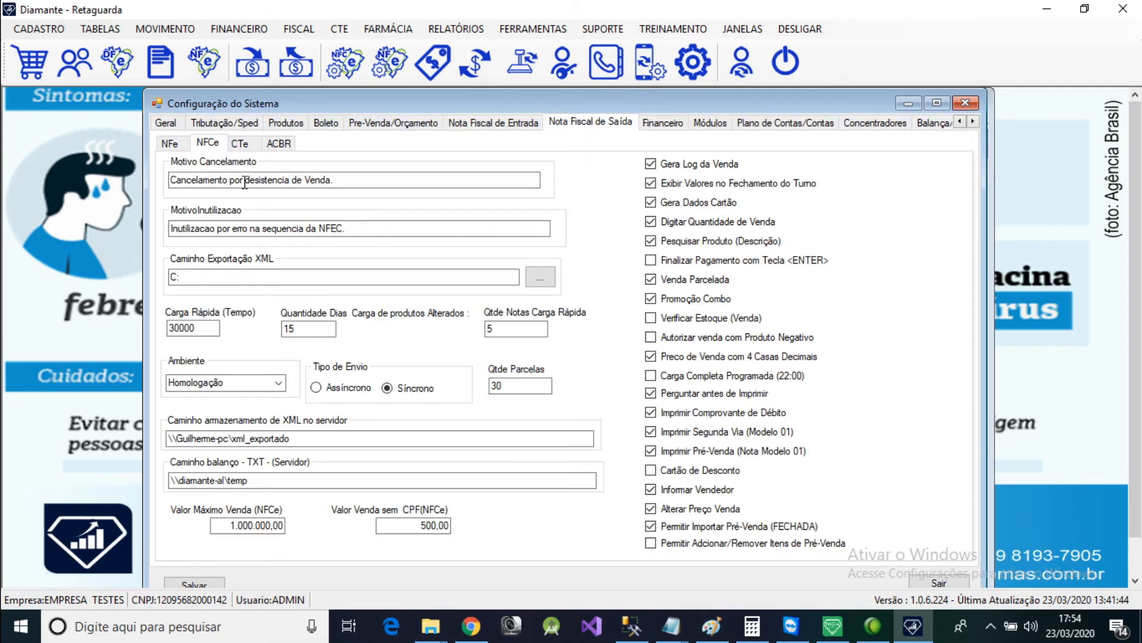
Examine the server folder path set in Caminho balanço - TXT - (Servidor) among the NFCe settings.
{"action": "left_click", "coordinate": [267, 482]}
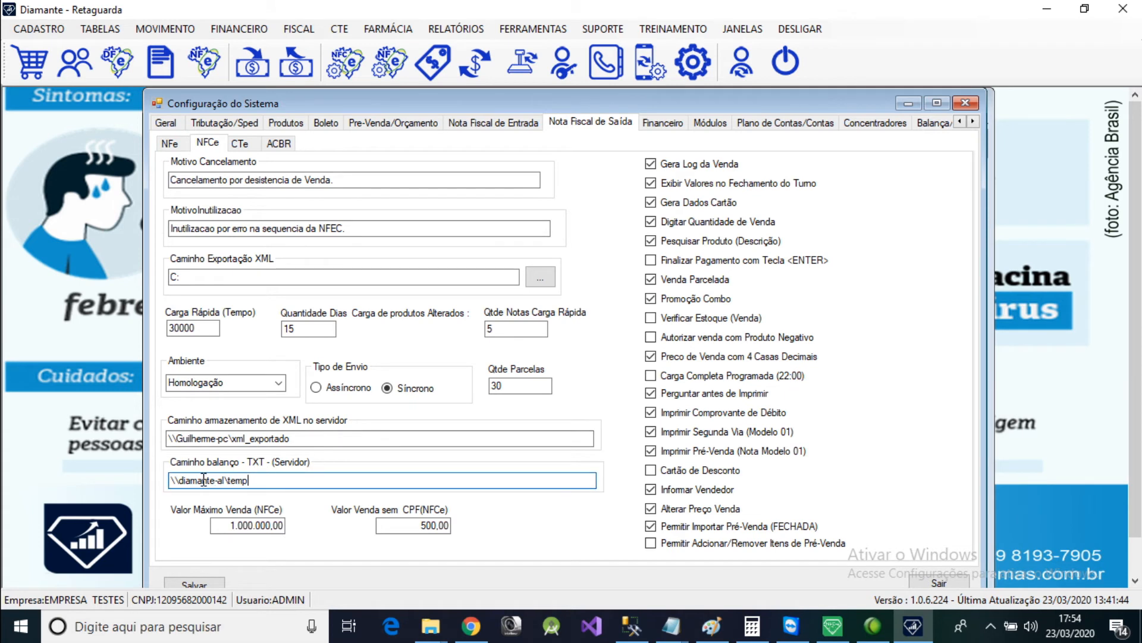
{"action": "left_click_drag", "start_coordinate": [229, 481], "coordinate": [268, 483]}
{"action": "left_click_drag", "start_coordinate": [262, 481], "coordinate": [158, 480]}
{"action": "left_click_drag", "start_coordinate": [265, 481], "coordinate": [178, 473]}
{"action": "left_click_drag", "start_coordinate": [262, 481], "coordinate": [152, 477]}
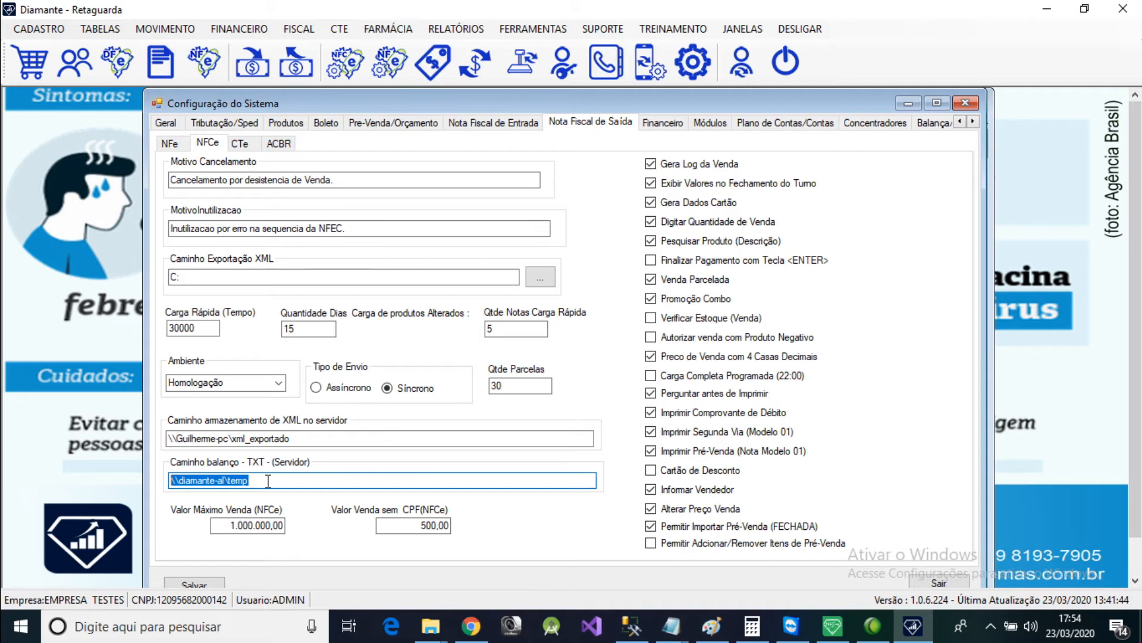
{"action": "left_click_drag", "start_coordinate": [268, 481], "coordinate": [173, 479]}
{"action": "left_click_drag", "start_coordinate": [258, 485], "coordinate": [164, 483]}
Switch to File Explorer and open the network folder \\DIAMANTE-AL\temp.
{"action": "left_click", "coordinate": [430, 626]}
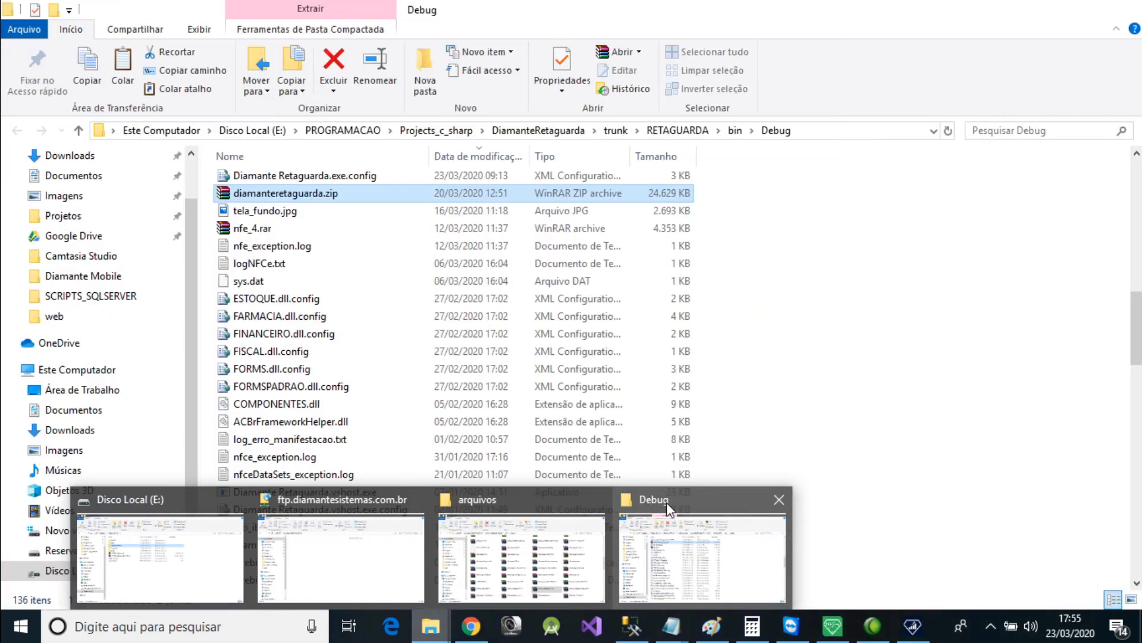
{"action": "left_click", "coordinate": [667, 505]}
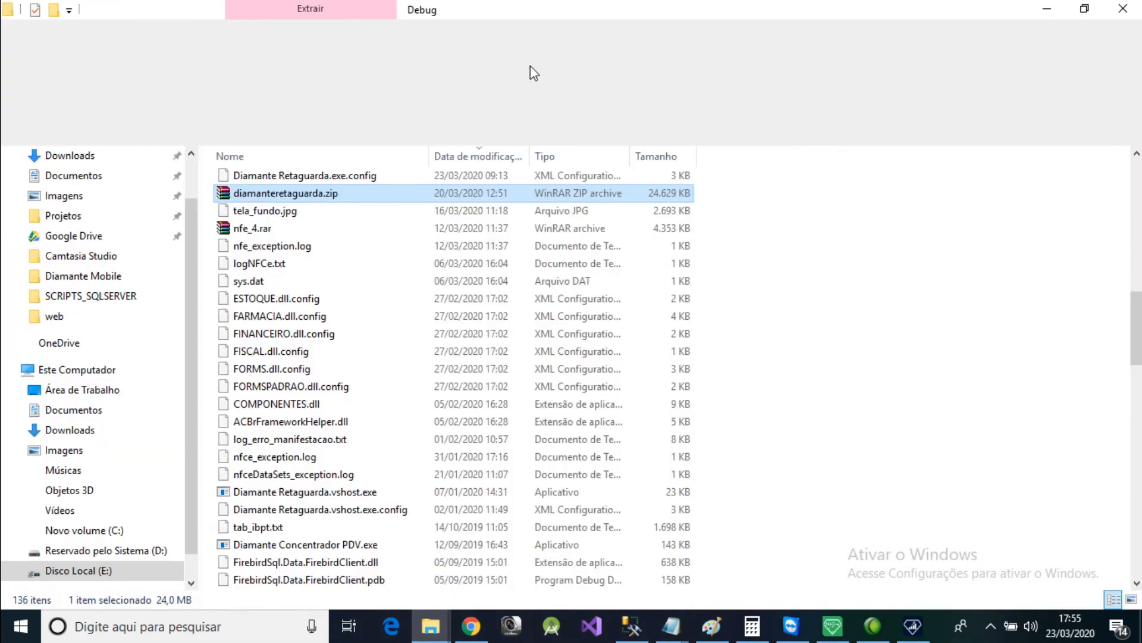
{"action": "left_click", "coordinate": [835, 131]}
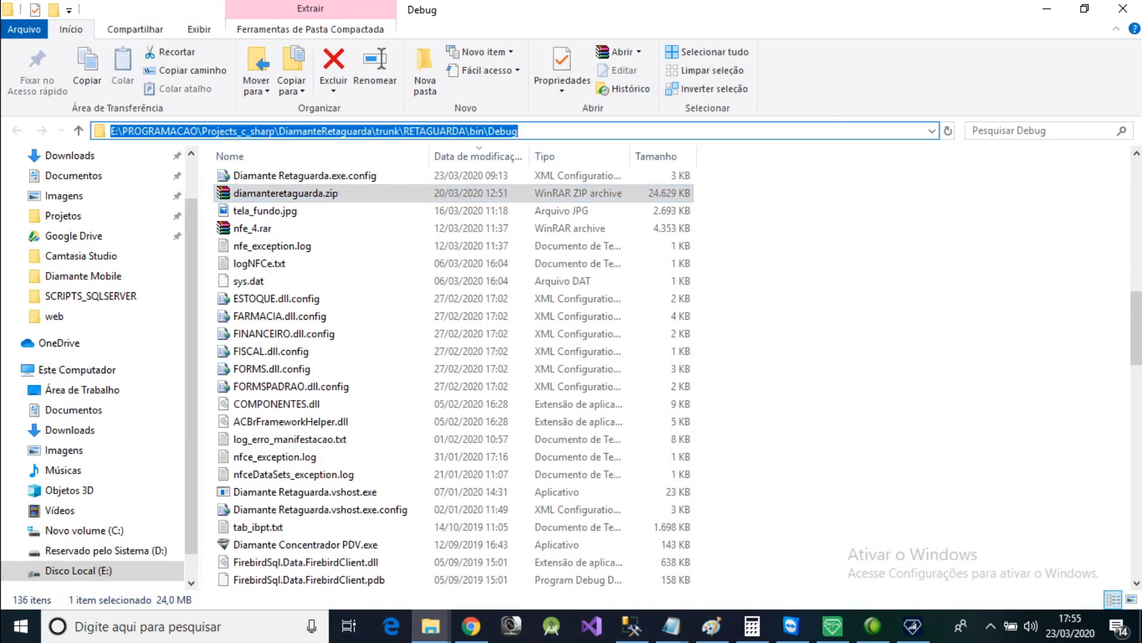
{"action": "type", "text": "\\\\S"}
{"action": "key", "text": "BackSpace"}
{"action": "type", "text": "DIA,A"}
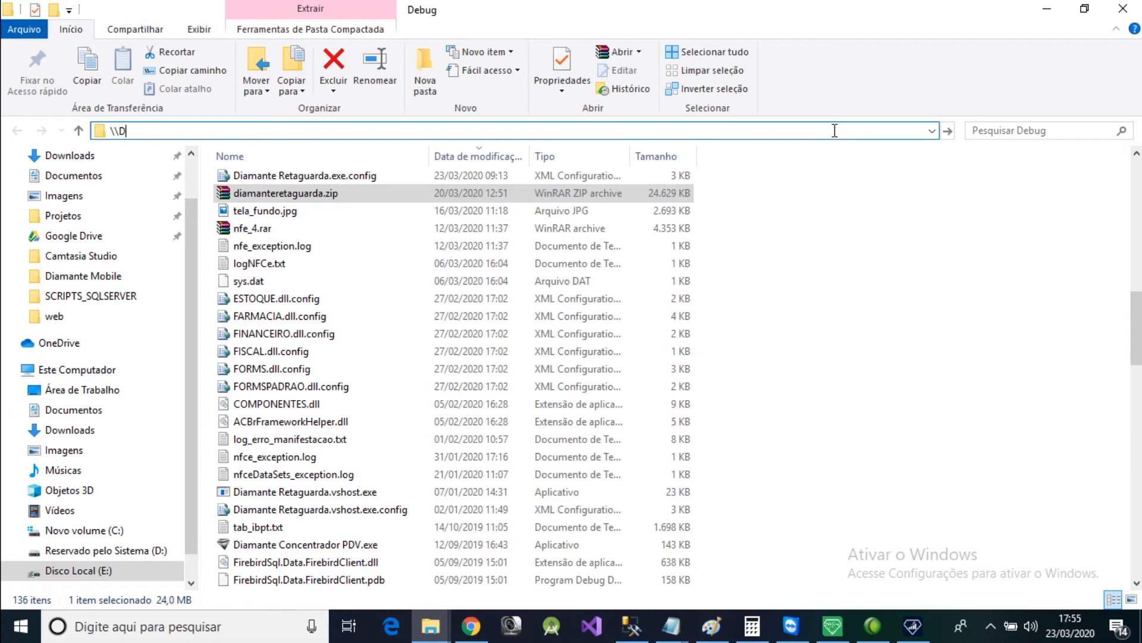
{"action": "key", "text": "BackSpace"}
{"action": "key", "text": "BackSpace"}
{"action": "type", "text": "MANTE-AL"}
{"action": "key", "text": "Return"}
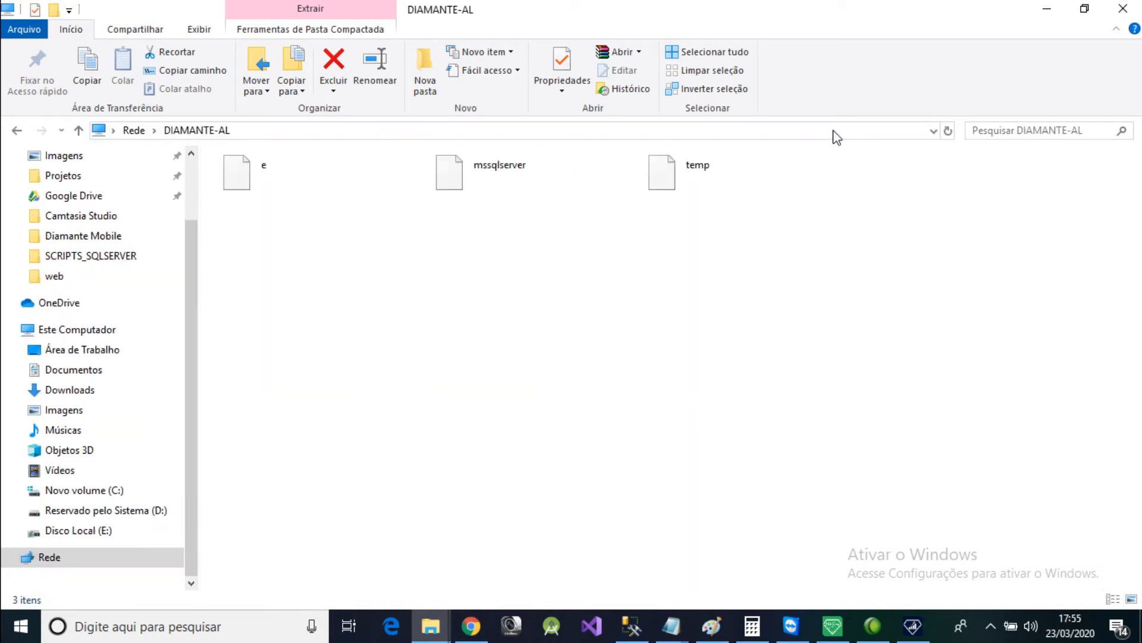
{"action": "left_click", "coordinate": [674, 183]}
{"action": "double_click", "coordinate": [674, 183]}
Delete the count file bala-23032020_172948.txt from the temp folder and minimise the folder window.
{"action": "left_click", "coordinate": [306, 188]}
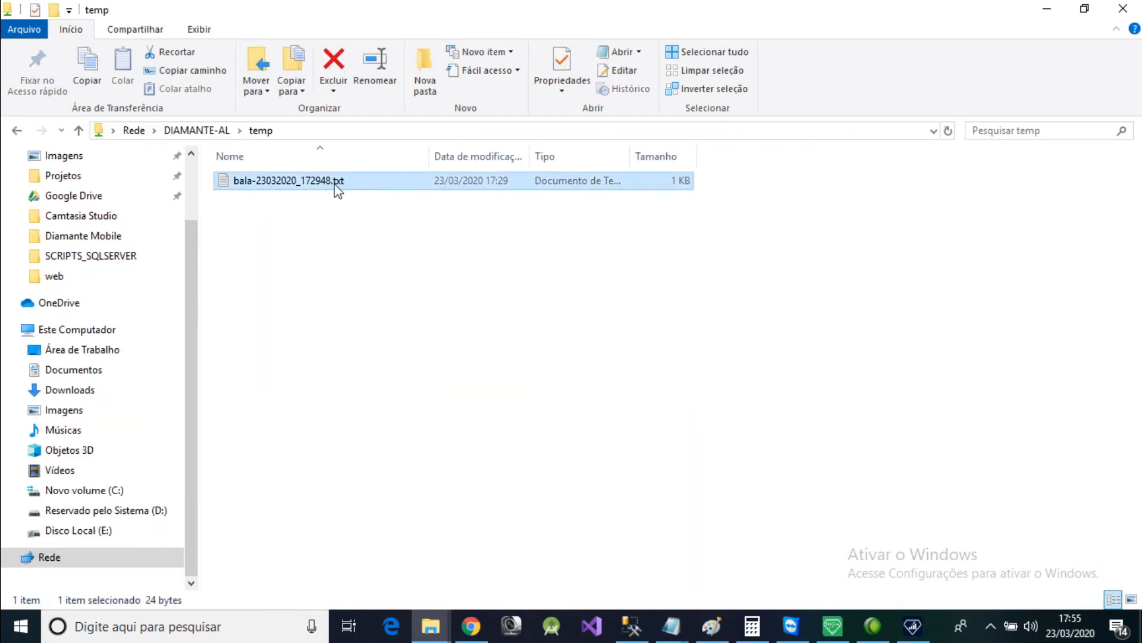
{"action": "key", "text": "Delete"}
{"action": "left_click", "coordinate": [645, 379]}
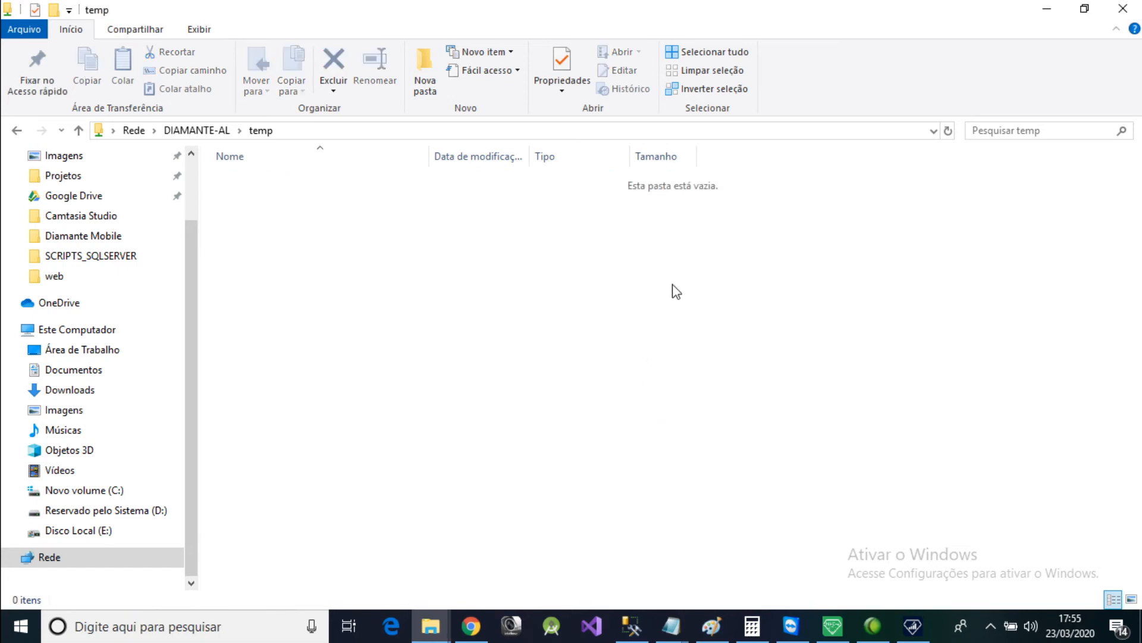
{"action": "left_click", "coordinate": [1047, 8]}
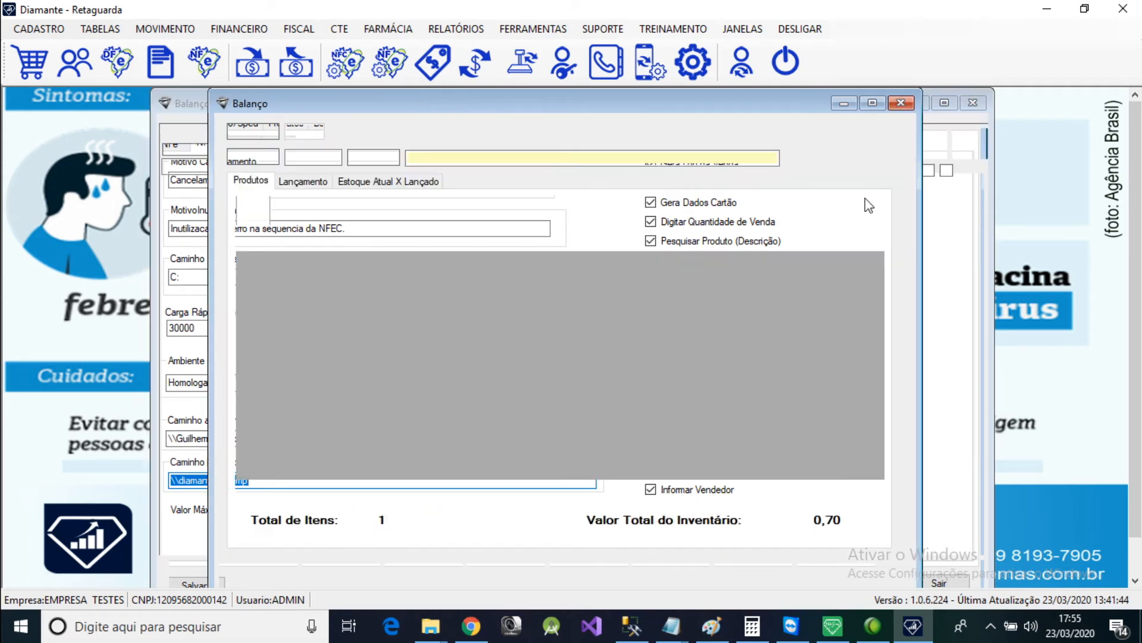
Close Configuração do Sistema and the open recount form, and minimise Diamante Retaguarda to reach the NFC-e sales terminal.
{"action": "left_click", "coordinate": [965, 102]}
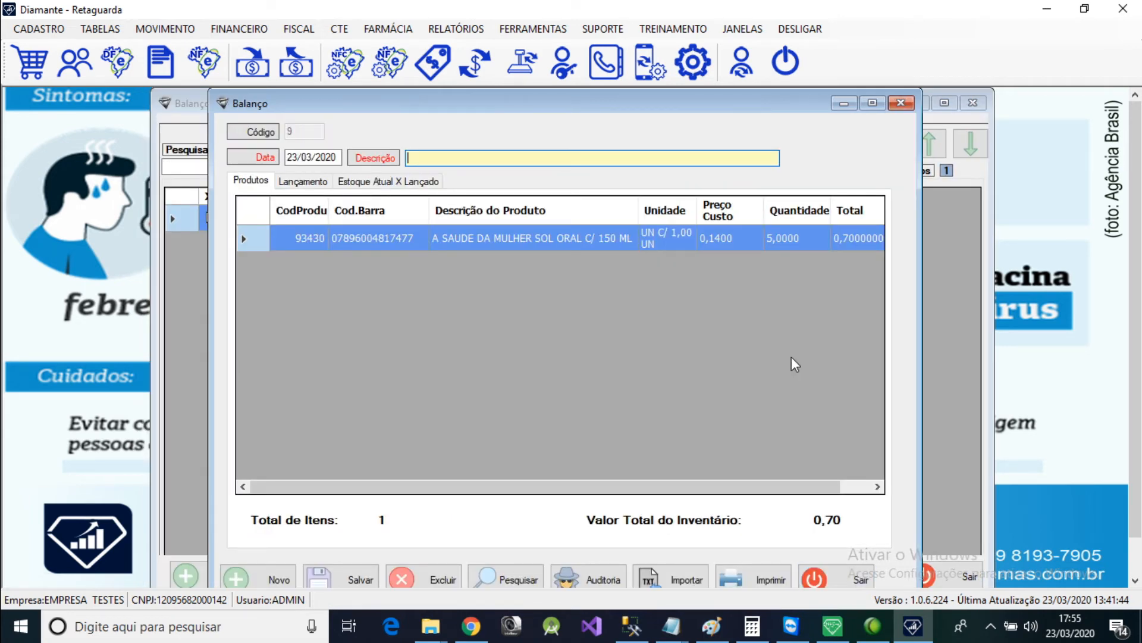
{"action": "left_click", "coordinate": [844, 577]}
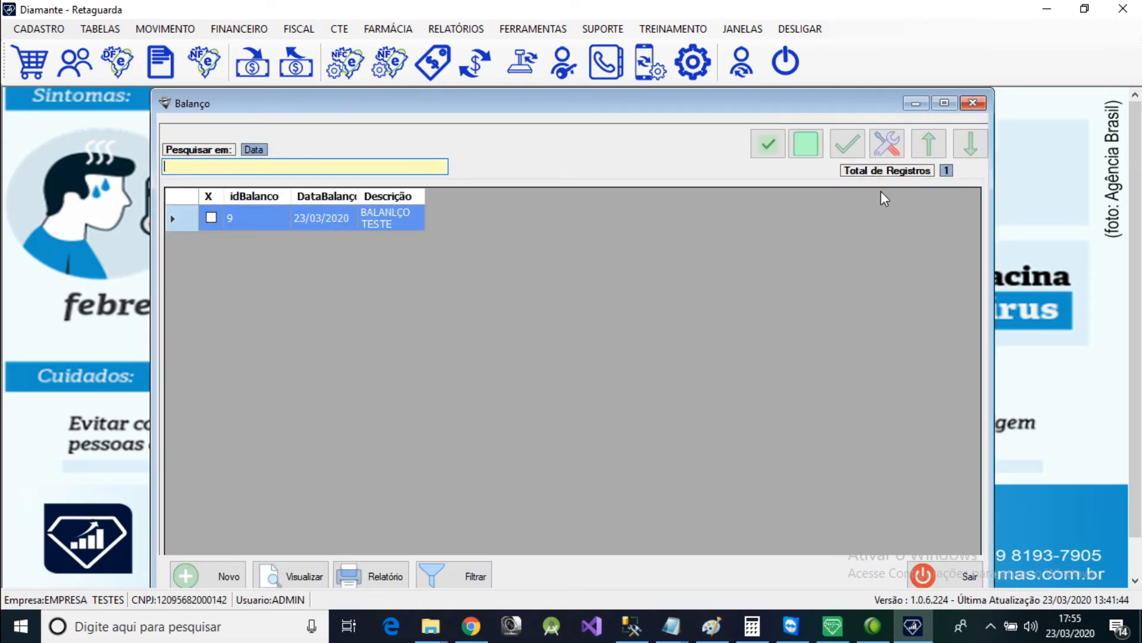
{"action": "left_click", "coordinate": [1047, 9]}
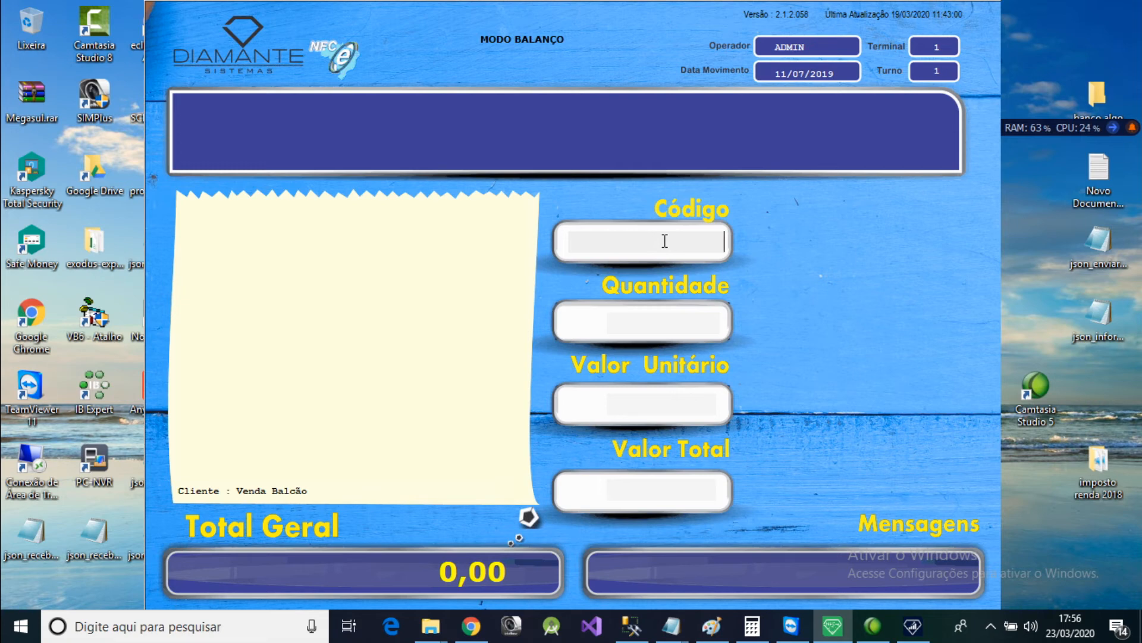
Consult the sales terminal's Teclas de Atalho list and activate its recount mode (Modo Balanço).
{"action": "key", "text": "F12"}
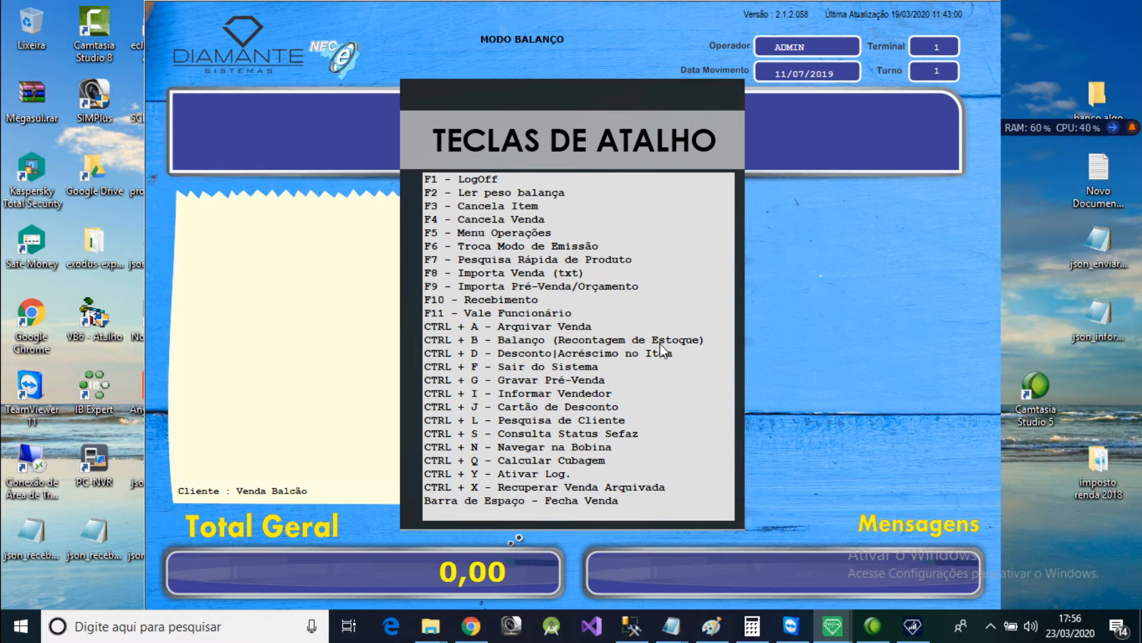
{"action": "key", "text": "Escape"}
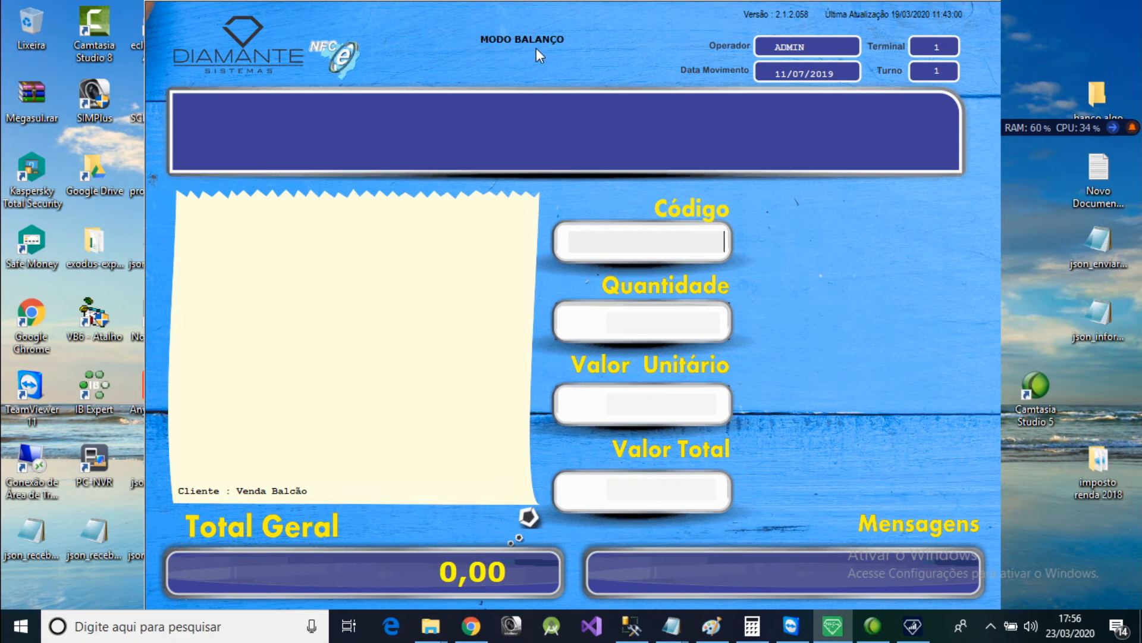
{"action": "key", "text": "Escape"}
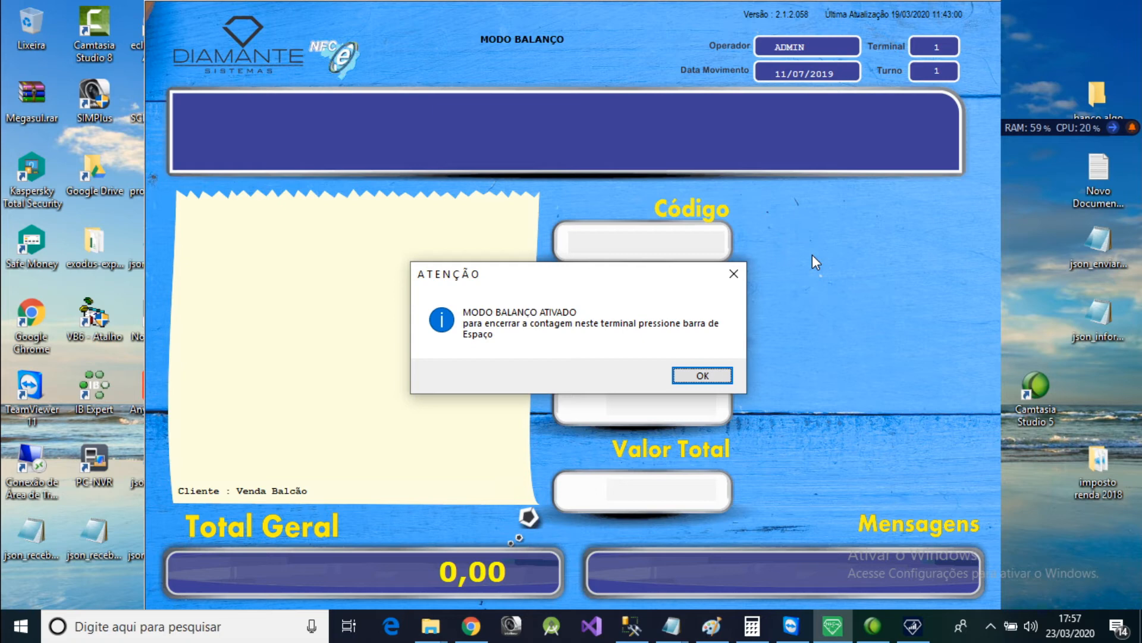
{"action": "key", "text": "Return"}
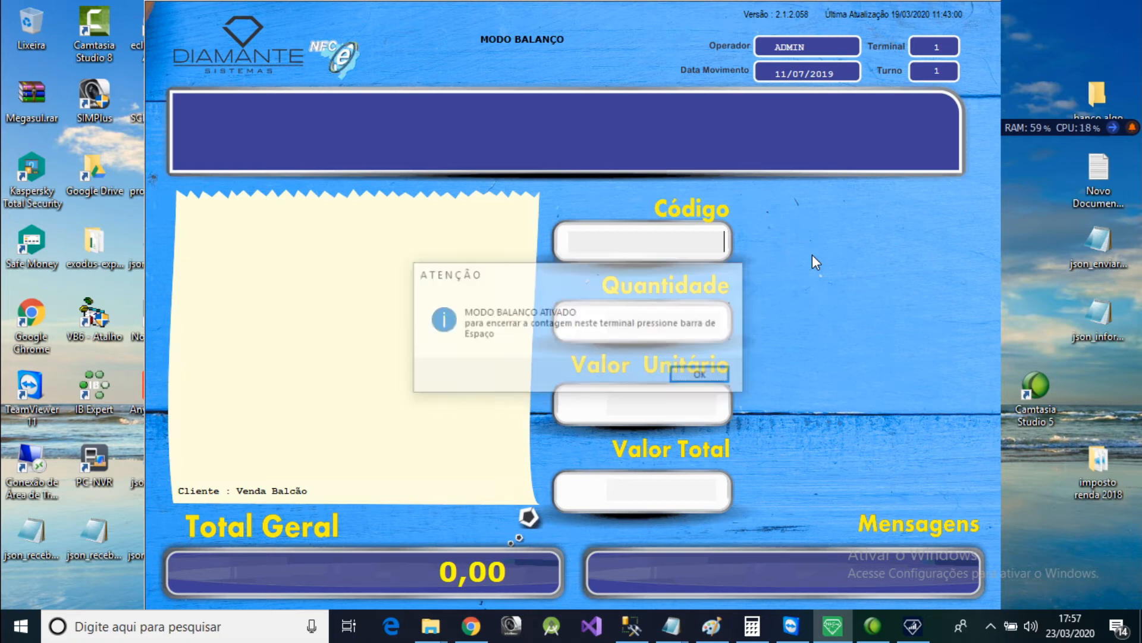
{"action": "type", "text": "50"}
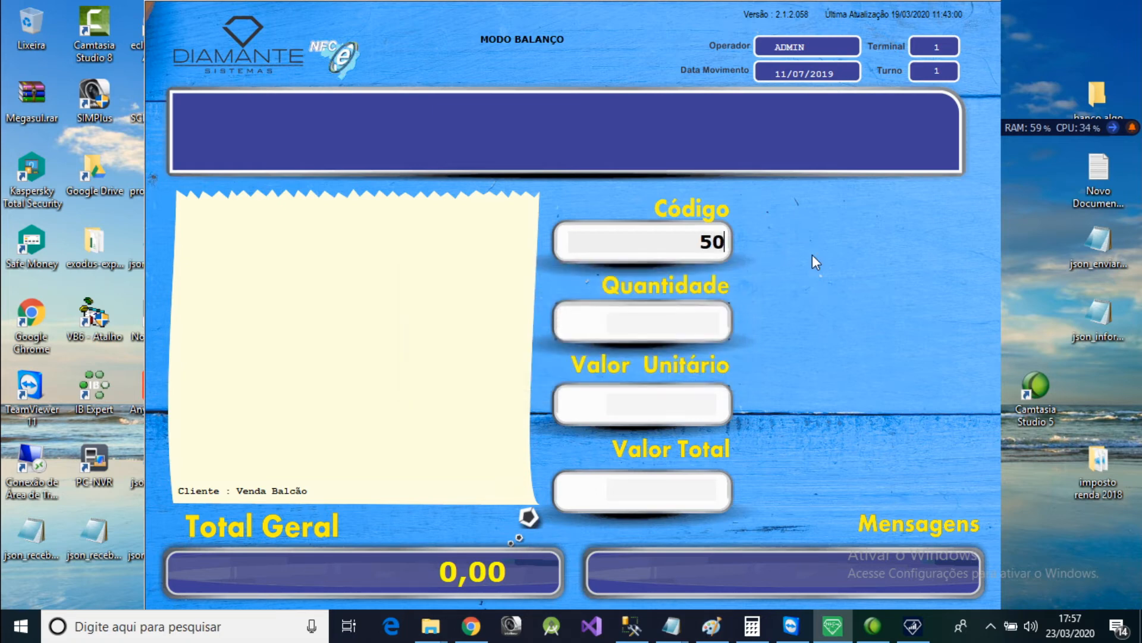
{"action": "key", "text": "Return"}
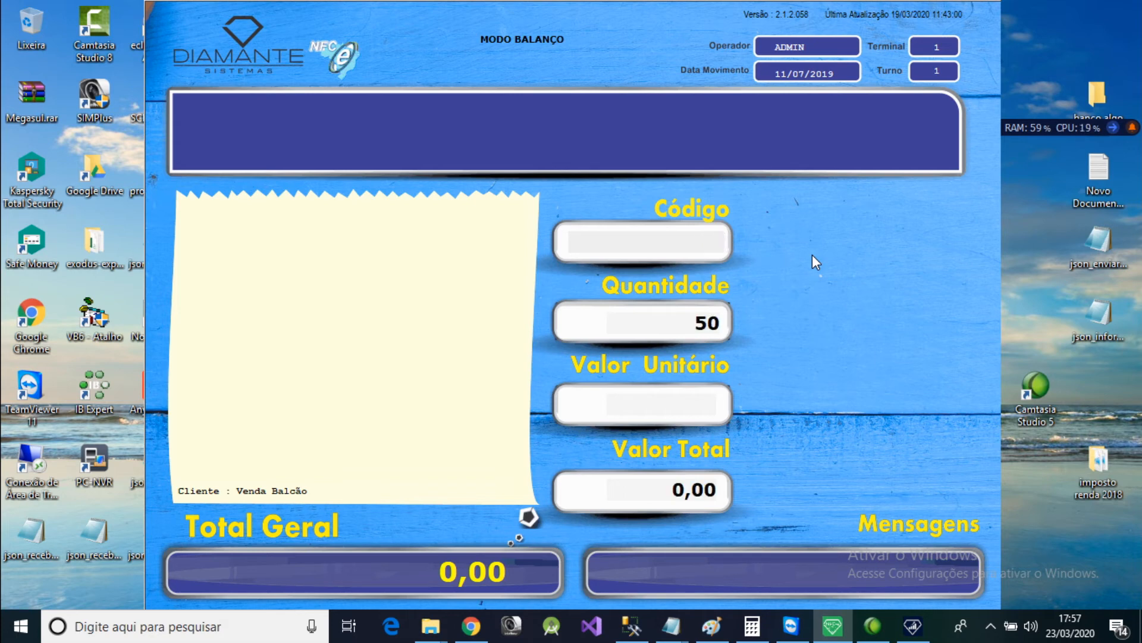
{"action": "type", "text": "A"}
{"action": "key", "text": "Return"}
{"action": "key", "text": "Return"}
{"action": "type", "text": "40"}
{"action": "key", "text": "BackSpace"}
{"action": "key", "text": "BackSpace"}
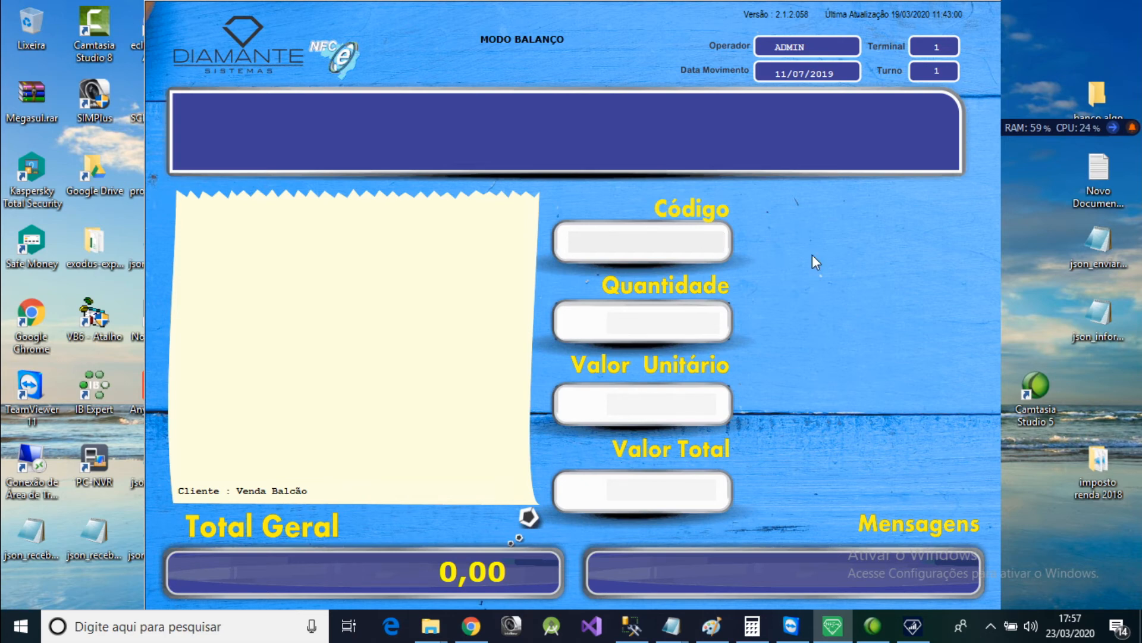
Count 50 units of A SAUDE DA MULHER SOL ORAL C/ 150 ML, finding the product by searching for "A".
{"action": "type", "text": "50"}
{"action": "key", "text": "Return"}
{"action": "type", "text": "A"}
{"action": "key", "text": "BackSpace"}
{"action": "type", "text": "50"}
{"action": "key", "text": "Return"}
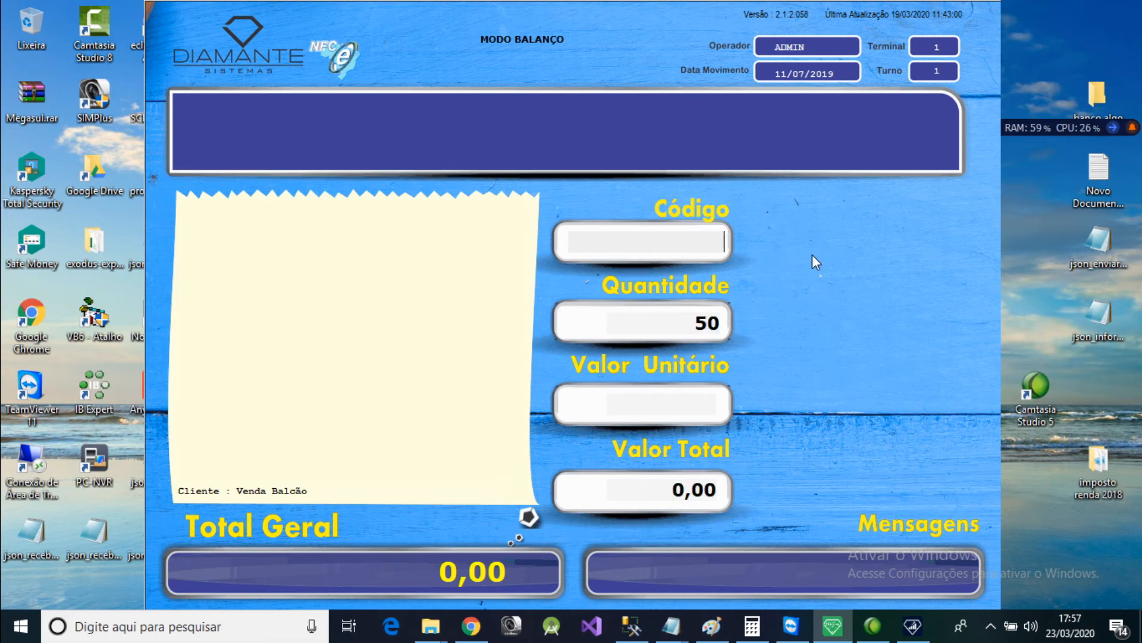
{"action": "type", "text": "A"}
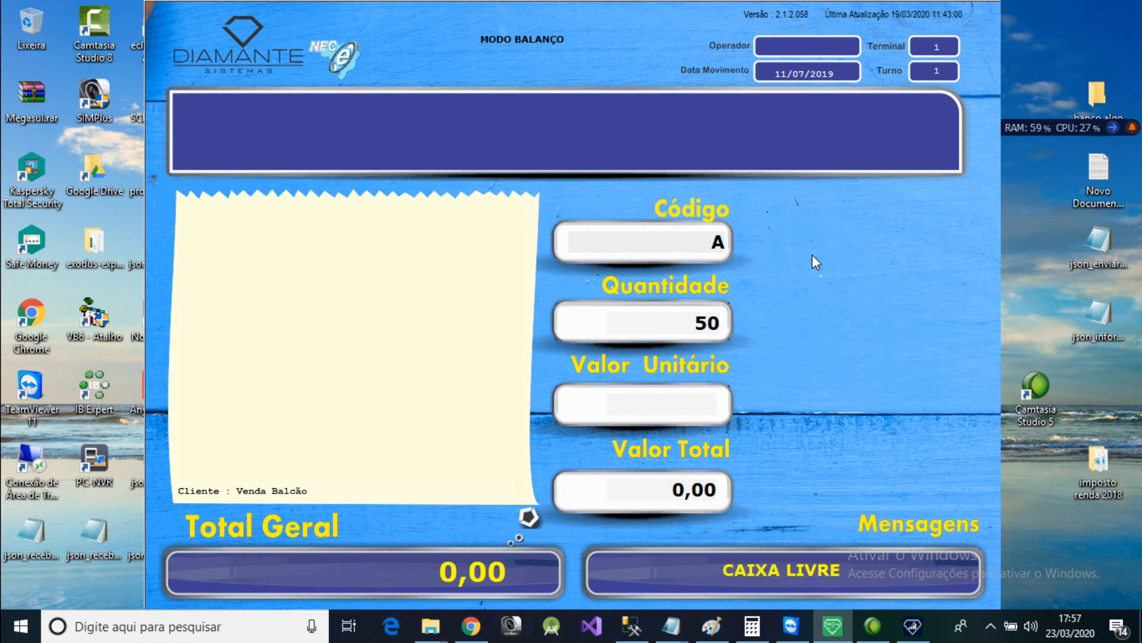
{"action": "key", "text": "Return"}
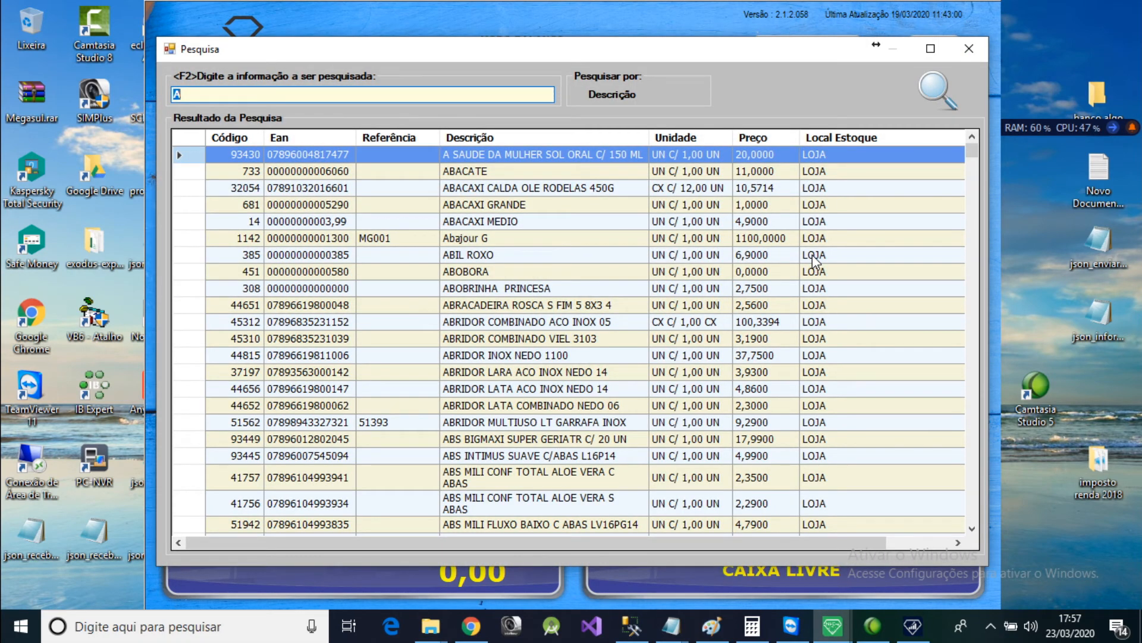
{"action": "key", "text": "Return"}
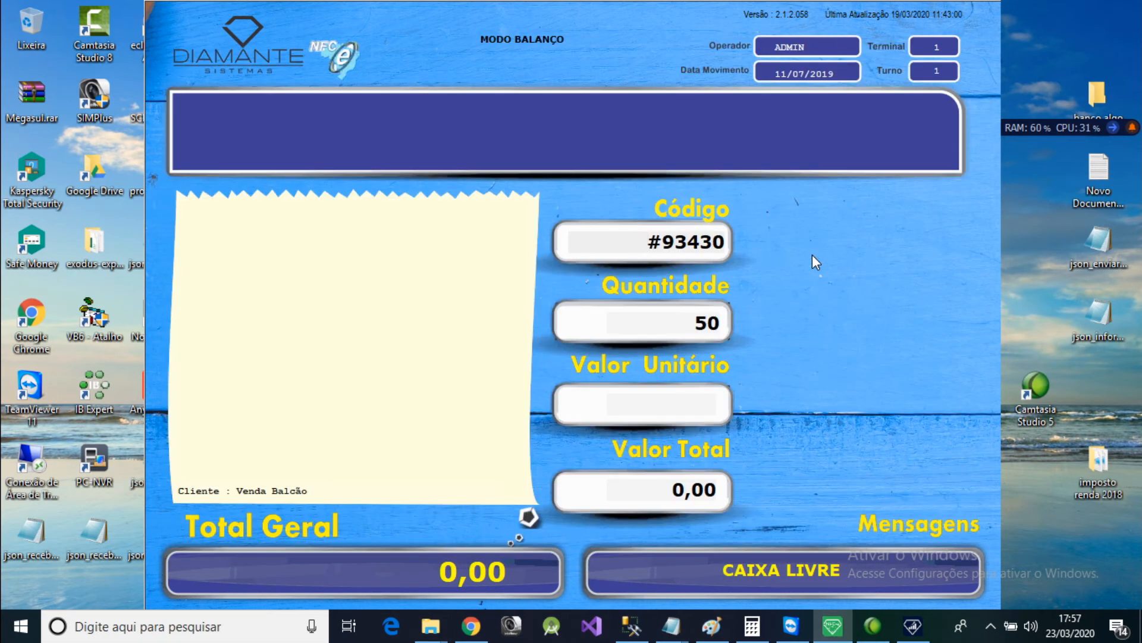
{"action": "key", "text": "Return"}
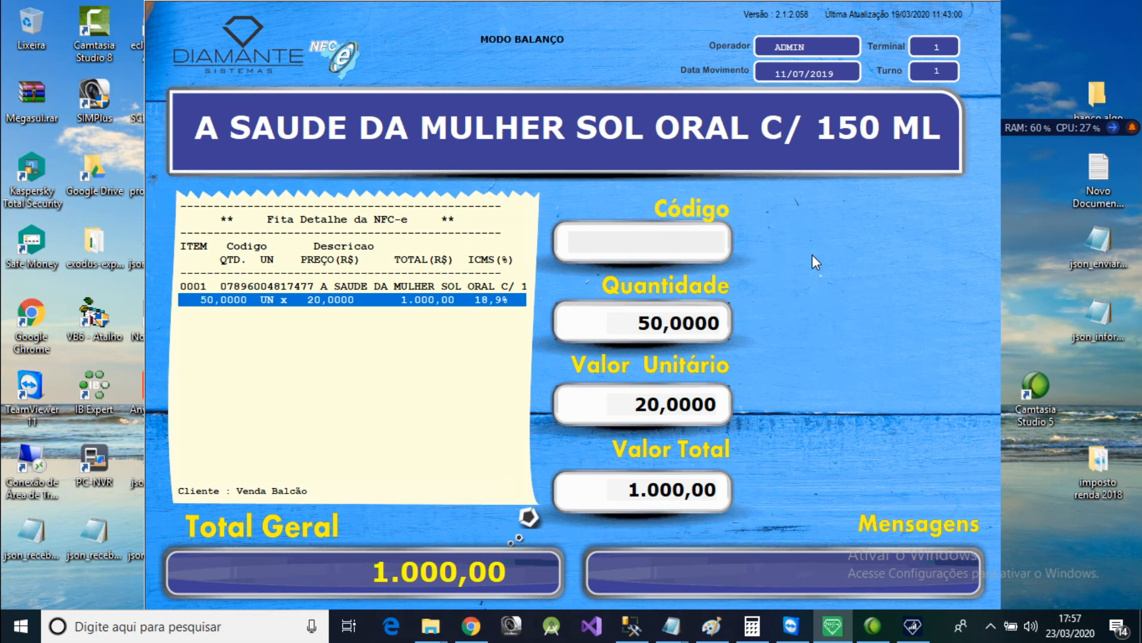
Count 20 units of CABIDE ADULTO KIT C 5, finding the product by searching for "CA".
{"action": "type", "text": "1.0"}
{"action": "key", "text": "BackSpace"}
{"action": "key", "text": "BackSpace"}
{"action": "type", "text": "20"}
{"action": "key", "text": "asterisk"}
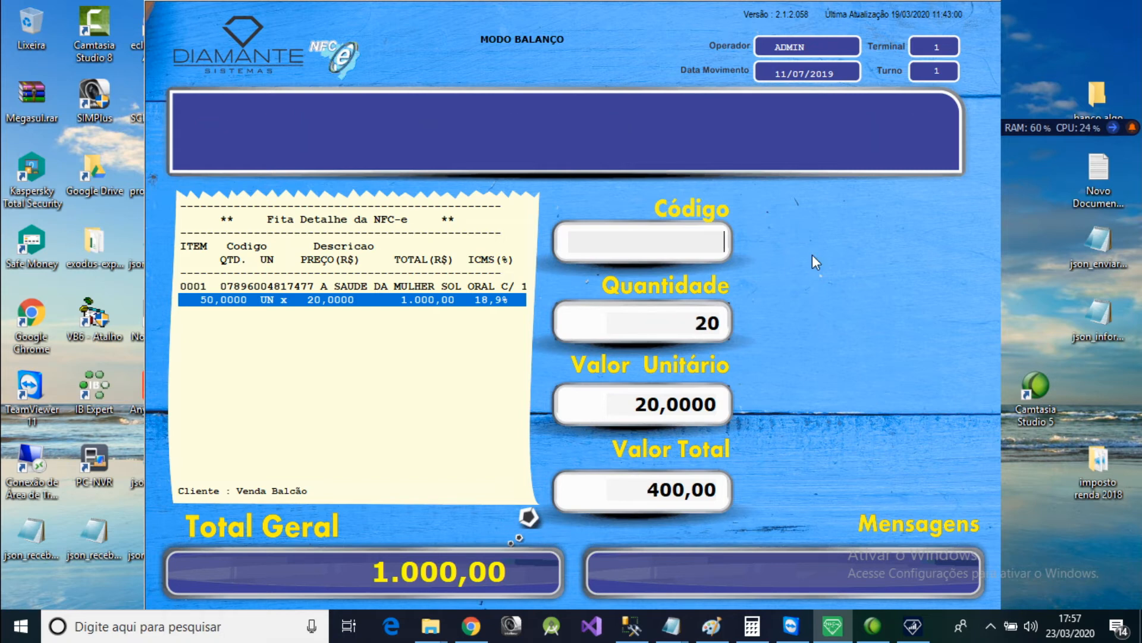
{"action": "type", "text": "CA"}
{"action": "key", "text": "Return"}
{"action": "key", "text": "Return"}
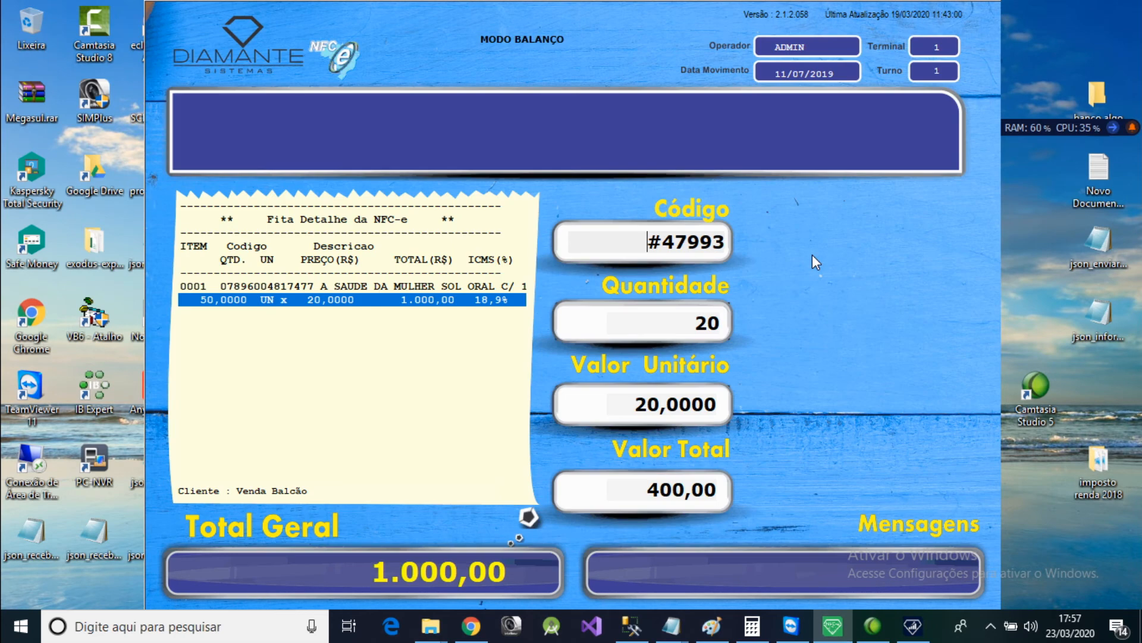
{"action": "key", "text": "Return"}
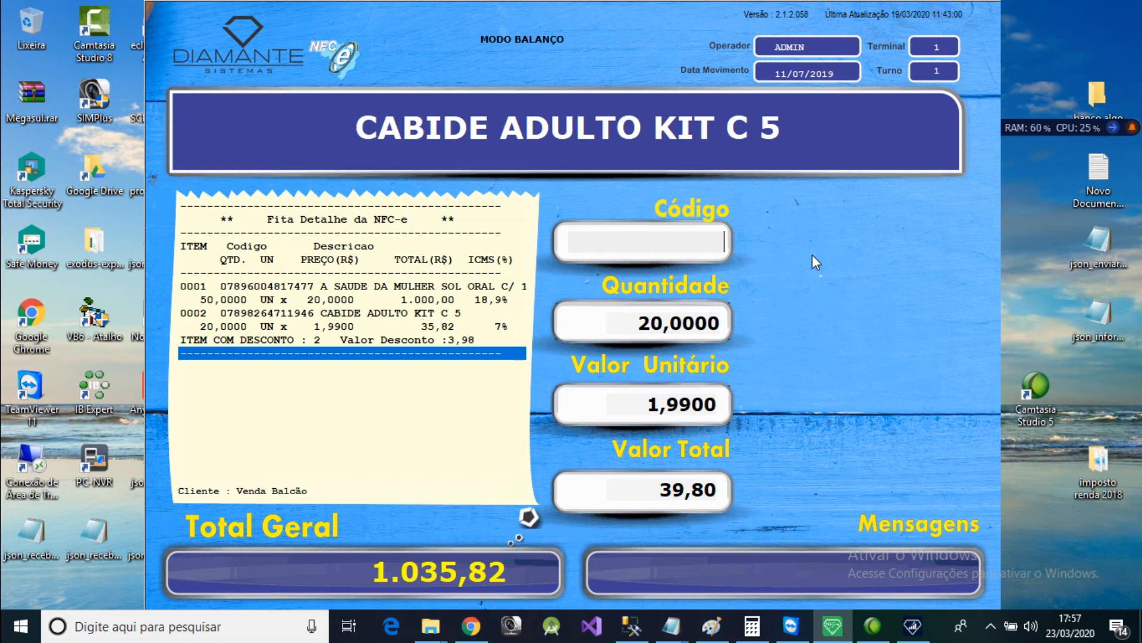
End the merchandise count on this terminal, generating the TXT file and sending it to the server.
{"action": "key", "text": "Escape"}
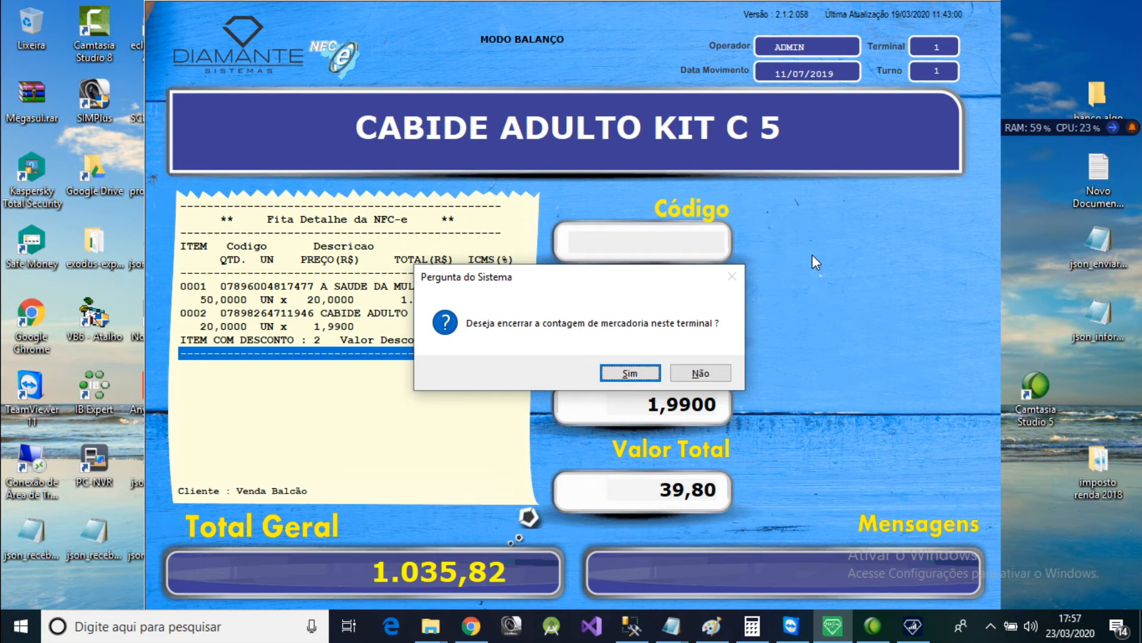
{"action": "key", "text": "Return"}
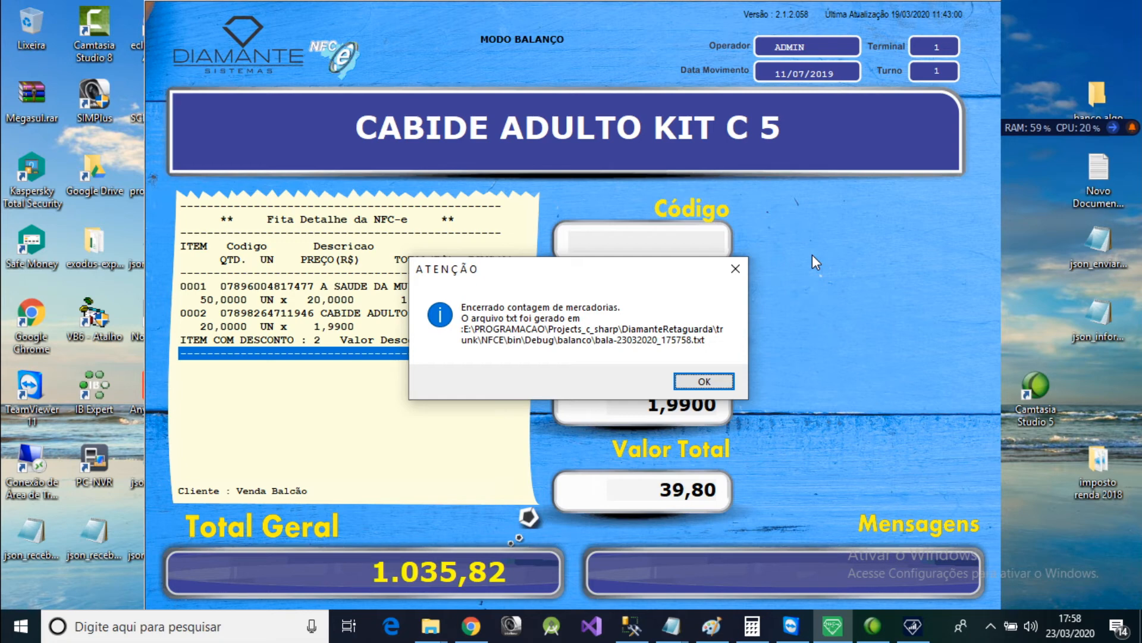
{"action": "key", "text": "Return"}
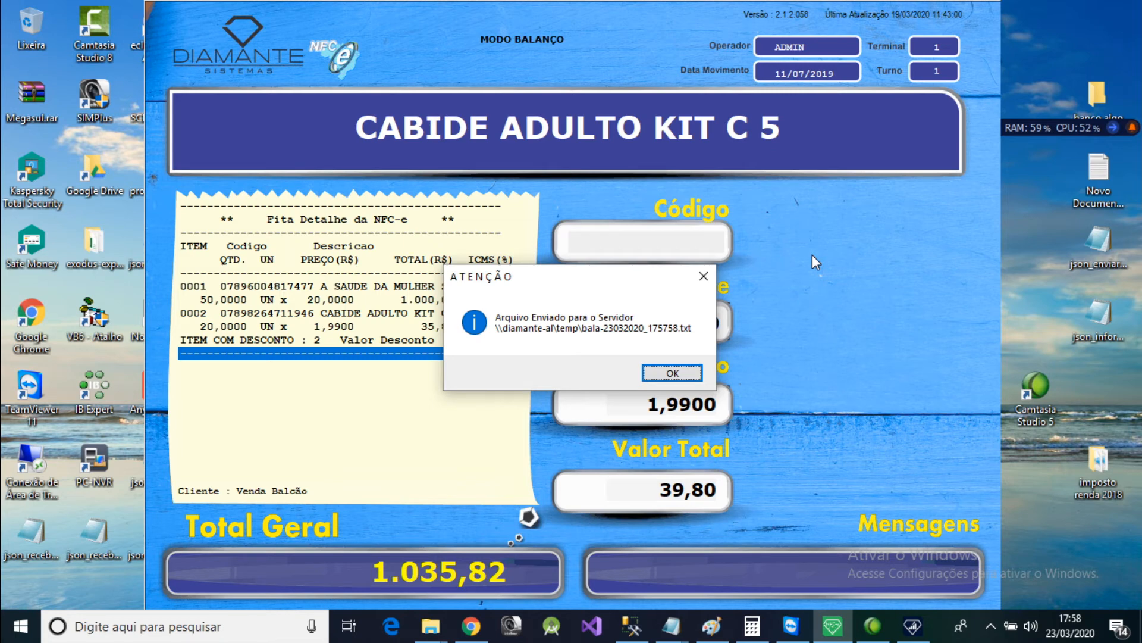
{"action": "key", "text": "Return"}
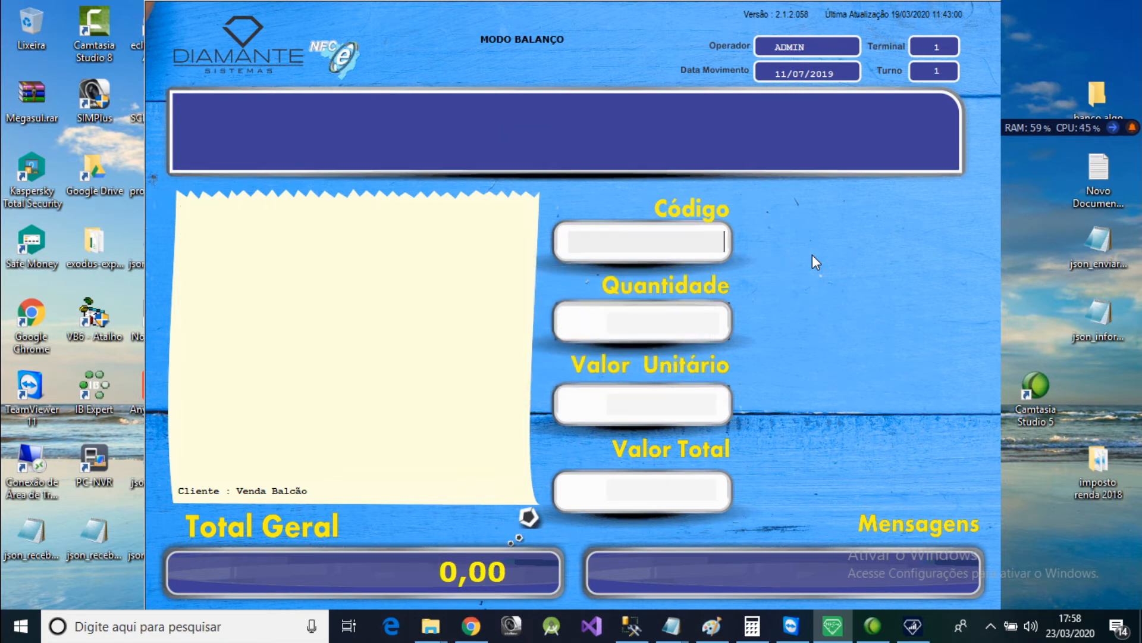
Switch to Diamante Retaguarda and open the BALANLÇO TESTE recount record.
{"action": "left_click", "coordinate": [914, 634]}
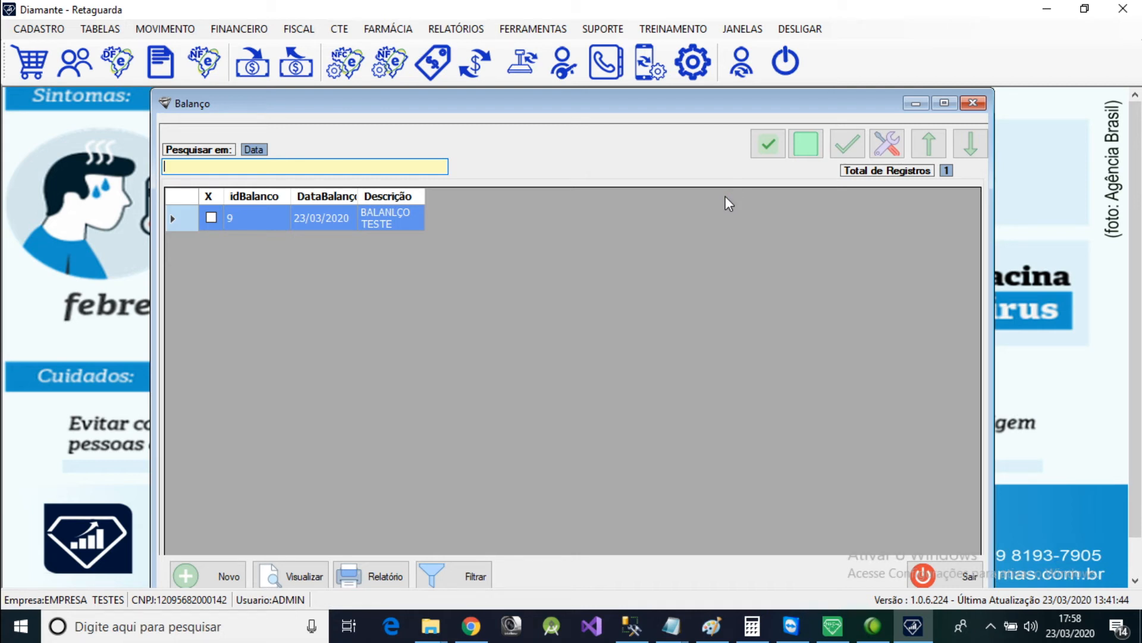
{"action": "left_click", "coordinate": [314, 223]}
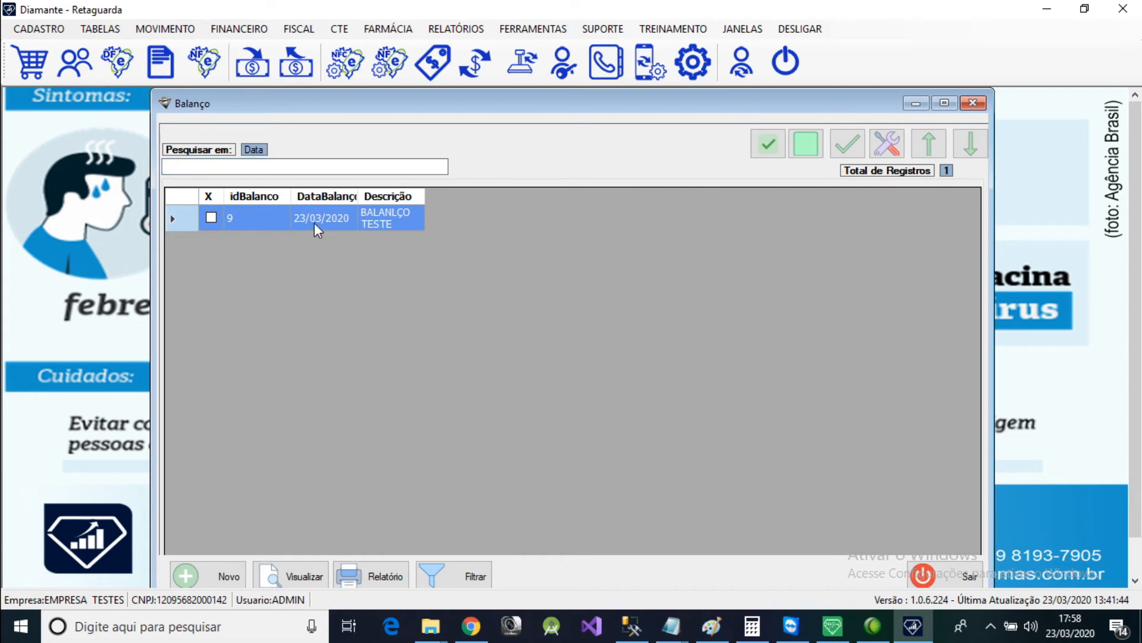
{"action": "double_click", "coordinate": [414, 227]}
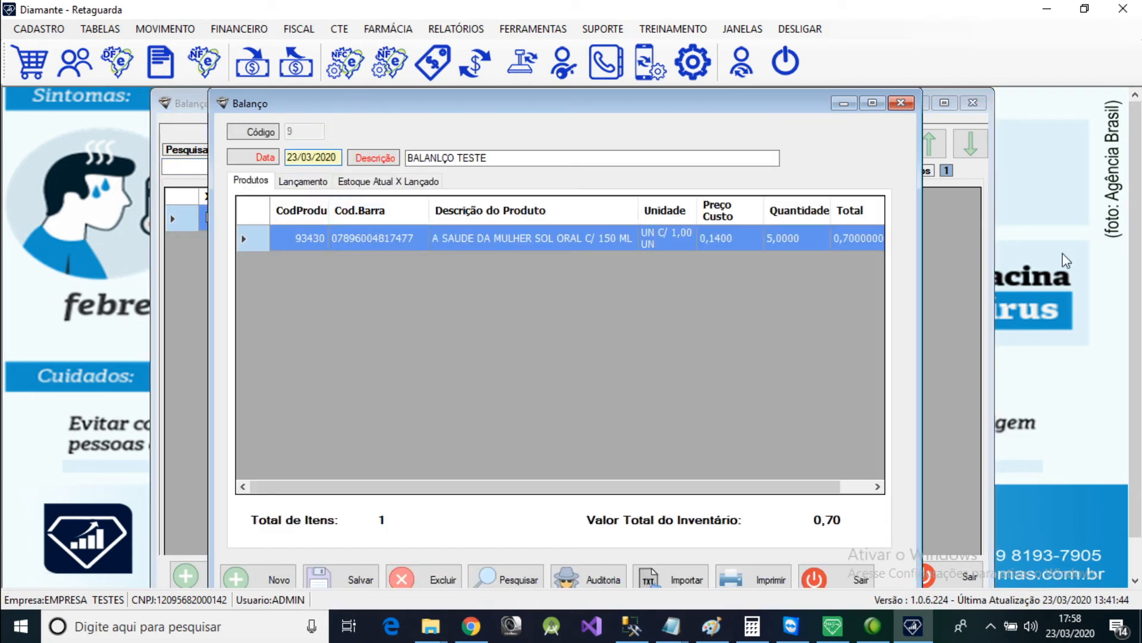
Close the open recount windows and reopen the BALANLÇO TESTE record from the Recontagem de Estoque - Balanço list, ending on its product list.
{"action": "left_click", "coordinate": [902, 103]}
{"action": "key", "text": "Escape"}
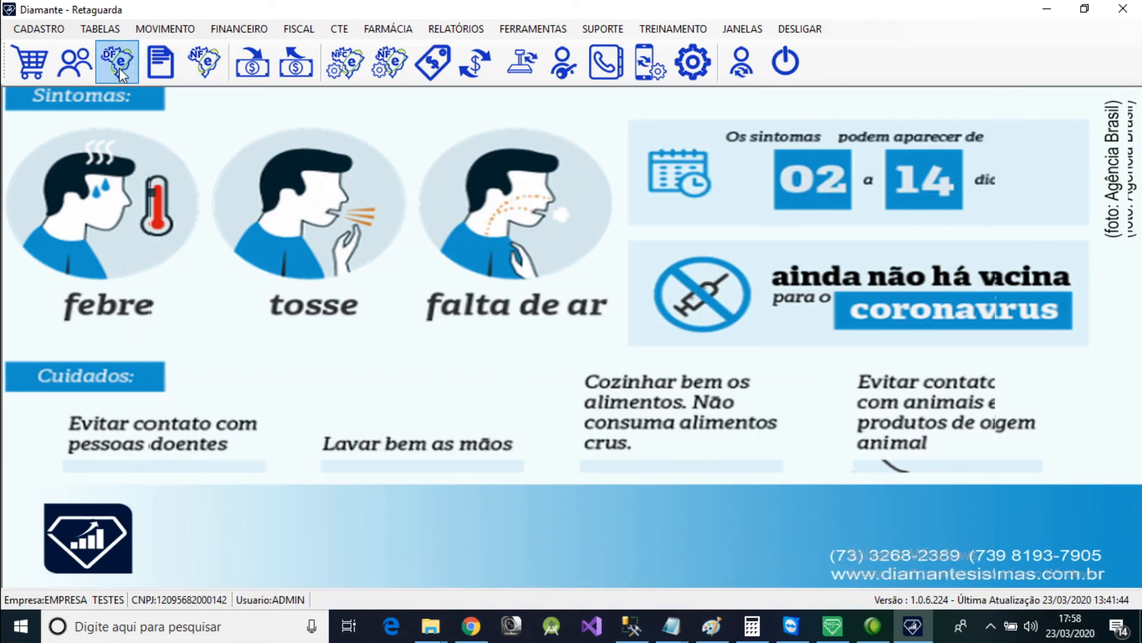
{"action": "left_click", "coordinate": [165, 29]}
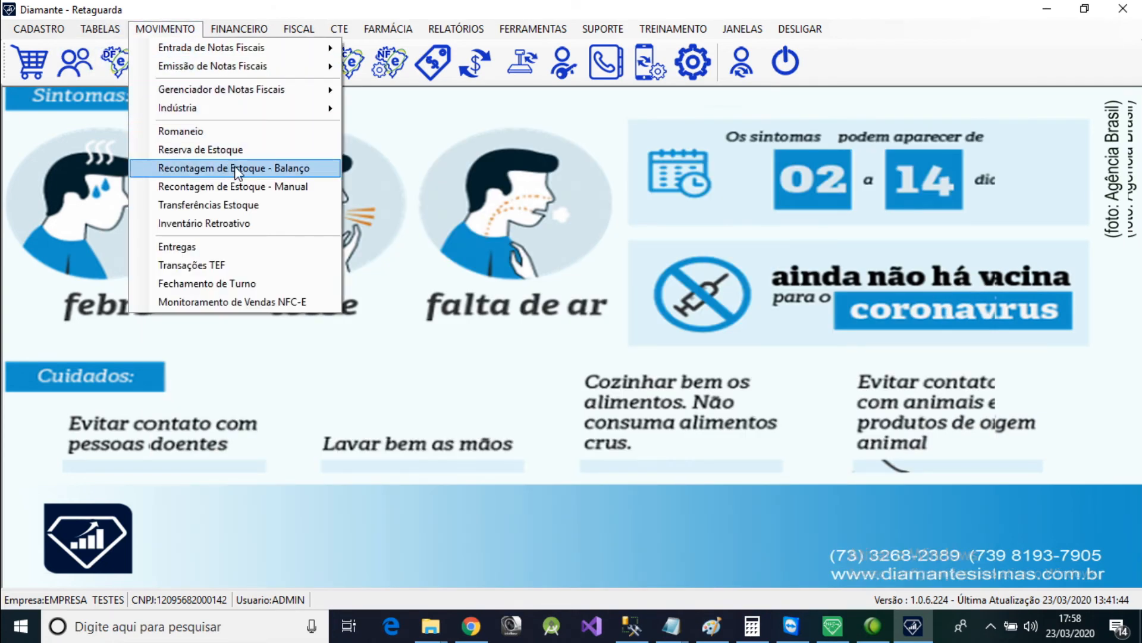
{"action": "left_click", "coordinate": [261, 171]}
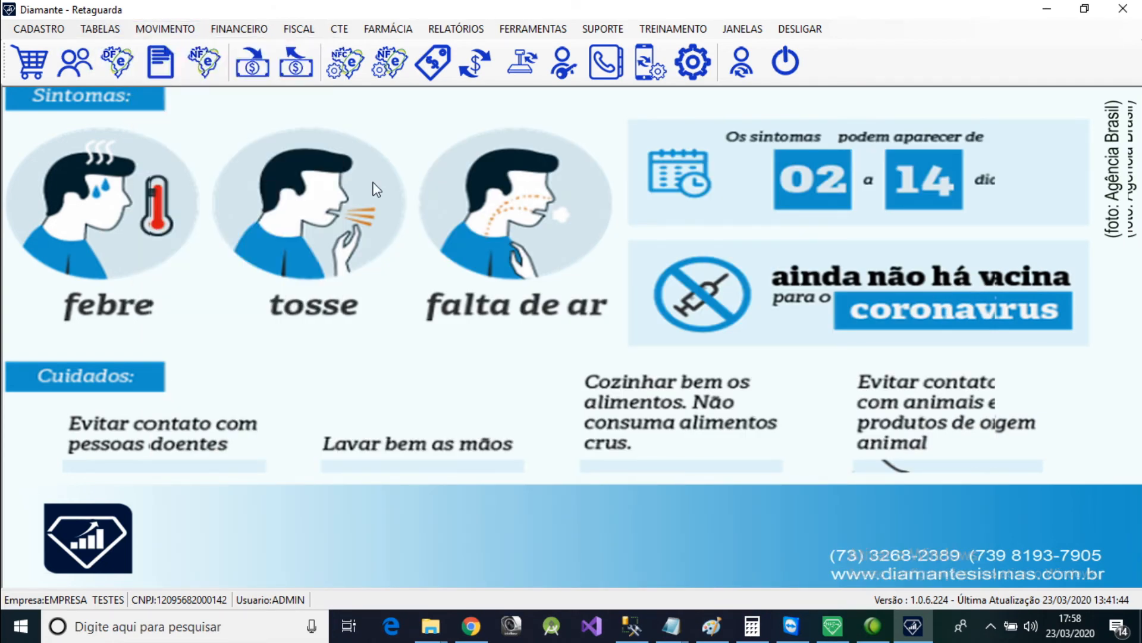
{"action": "left_click", "coordinate": [294, 217]}
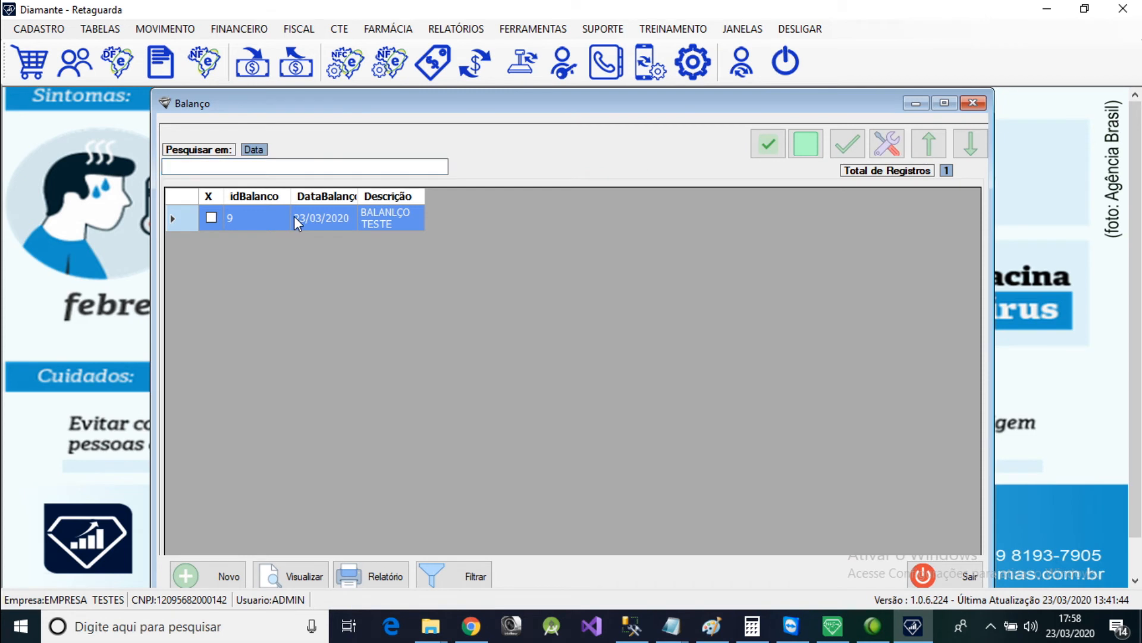
{"action": "double_click", "coordinate": [359, 216]}
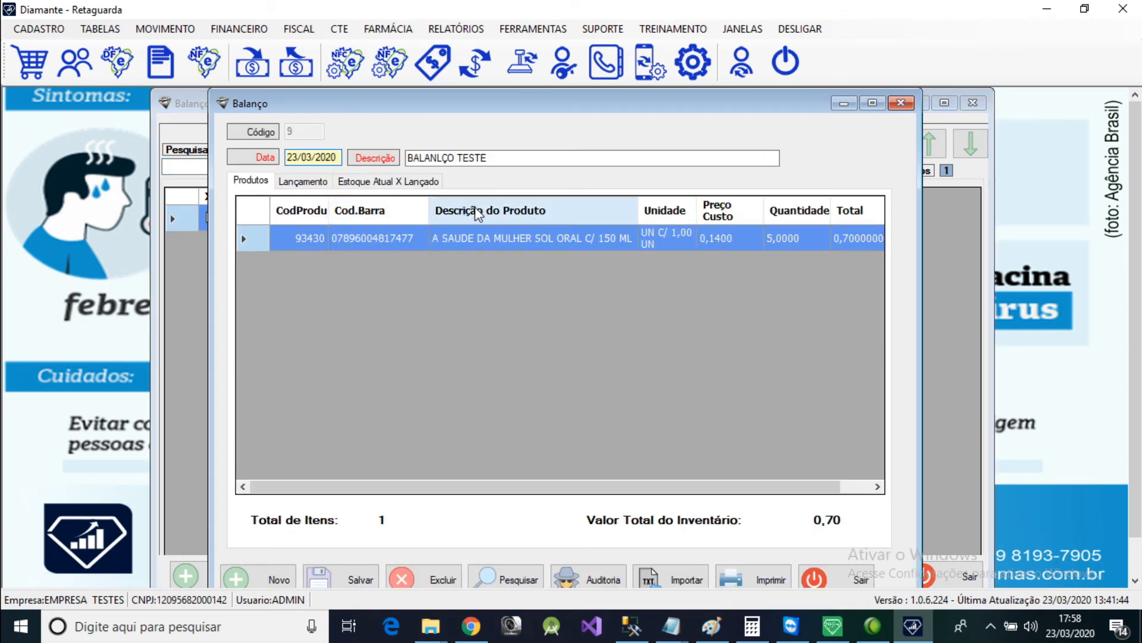
{"action": "left_click", "coordinate": [410, 182]}
{"action": "left_click", "coordinate": [252, 182]}
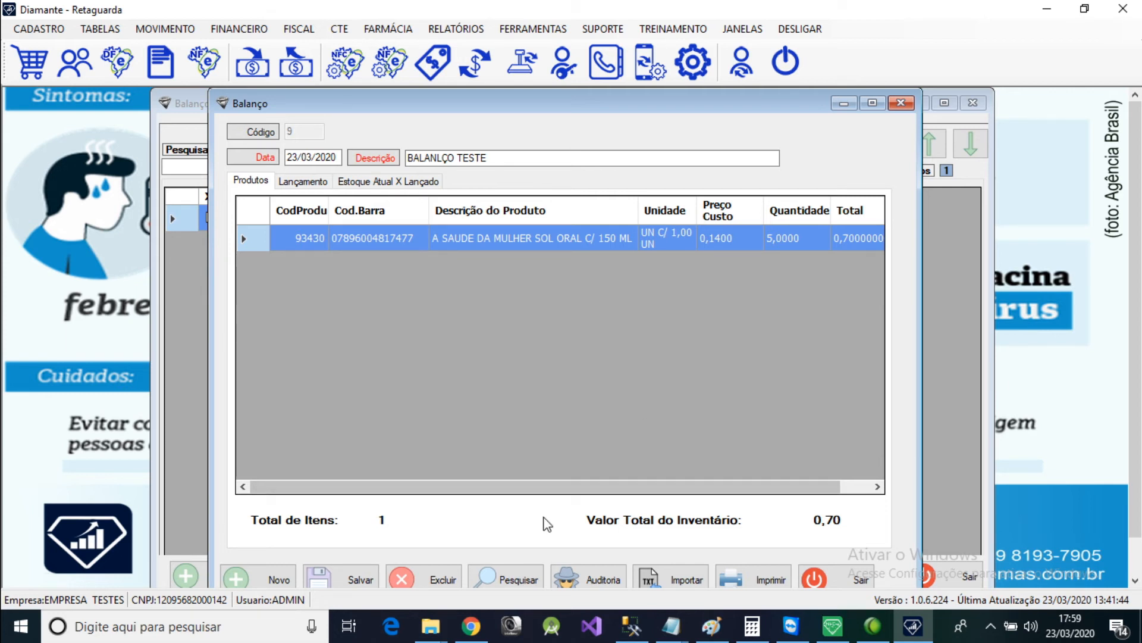
Import the terminal count file bala-23032020_175758.txt from the diamante-al temp folder into the recount.
{"action": "left_click", "coordinate": [685, 580]}
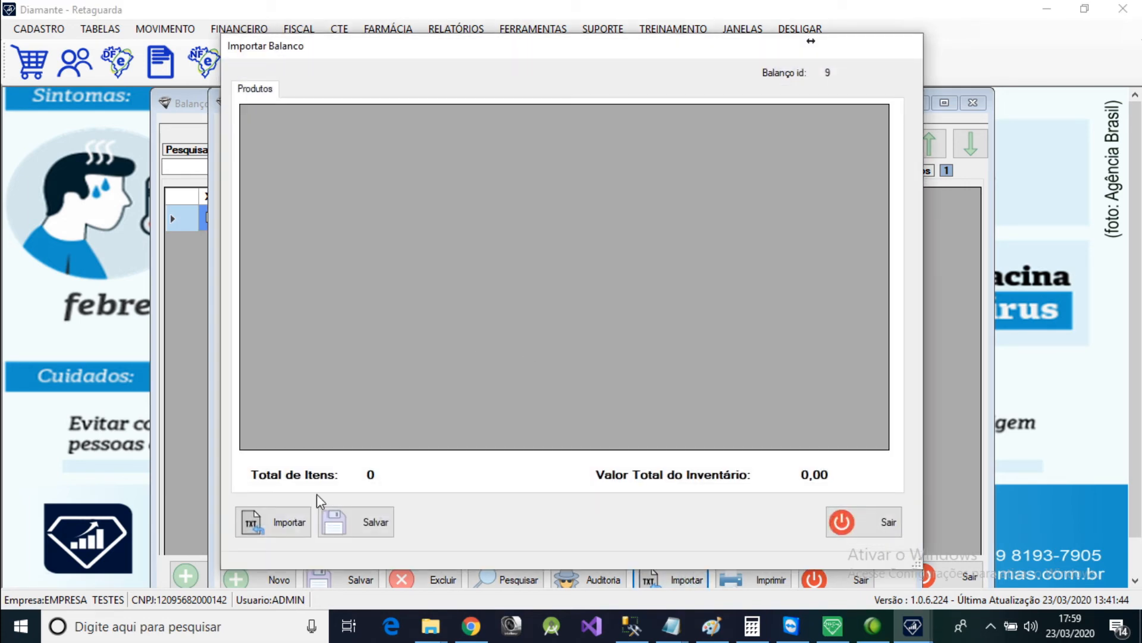
{"action": "left_click", "coordinate": [286, 522]}
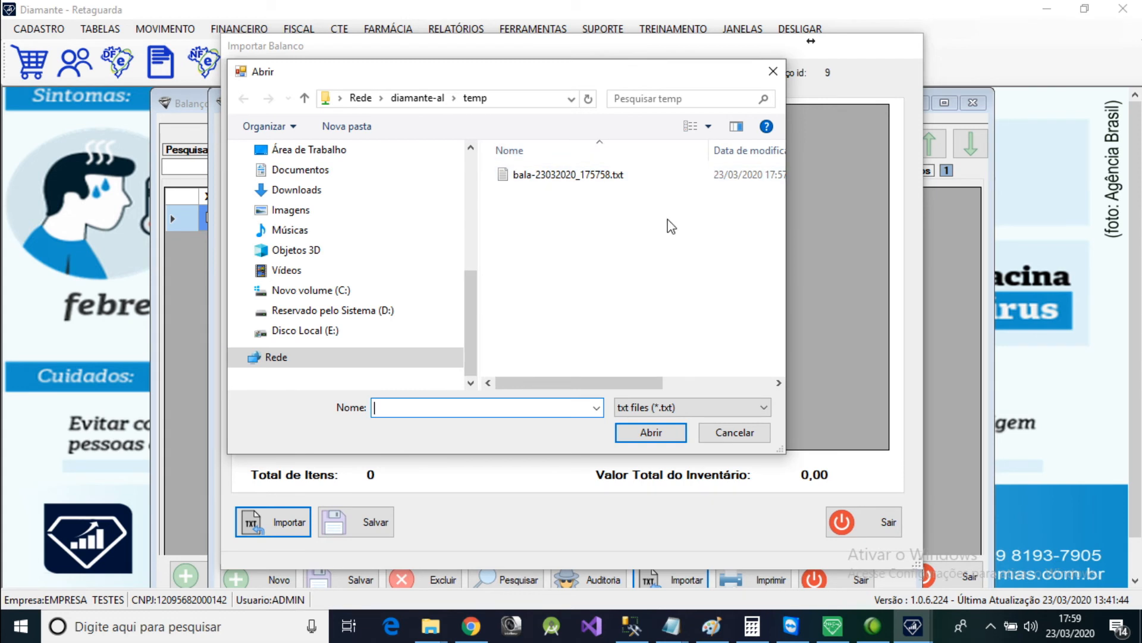
{"action": "left_click", "coordinate": [580, 176]}
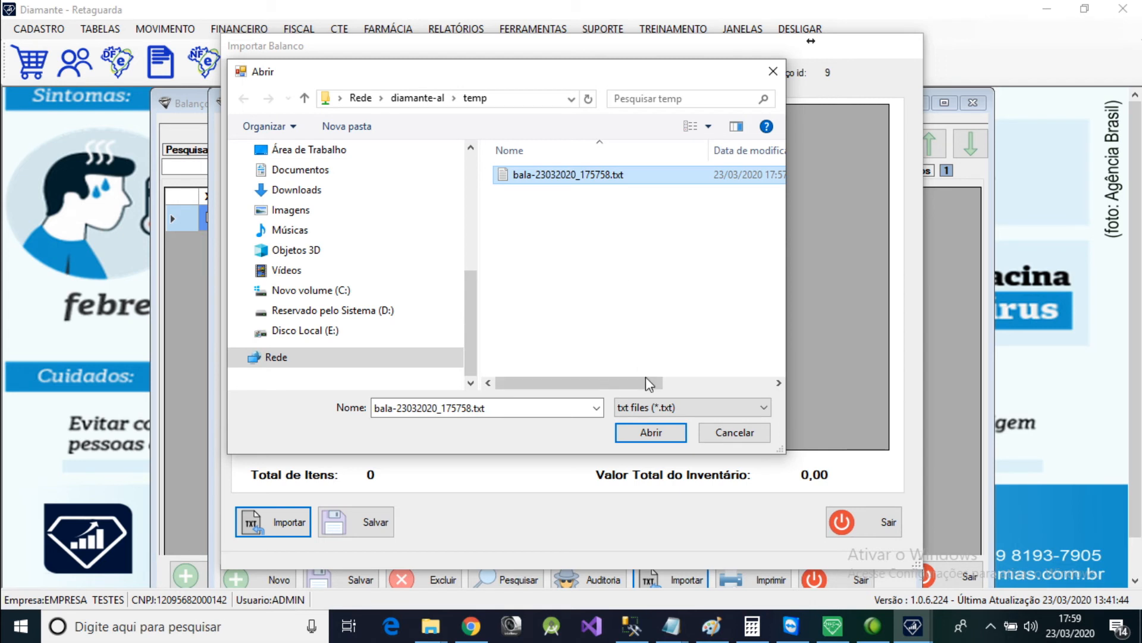
{"action": "left_click", "coordinate": [651, 433]}
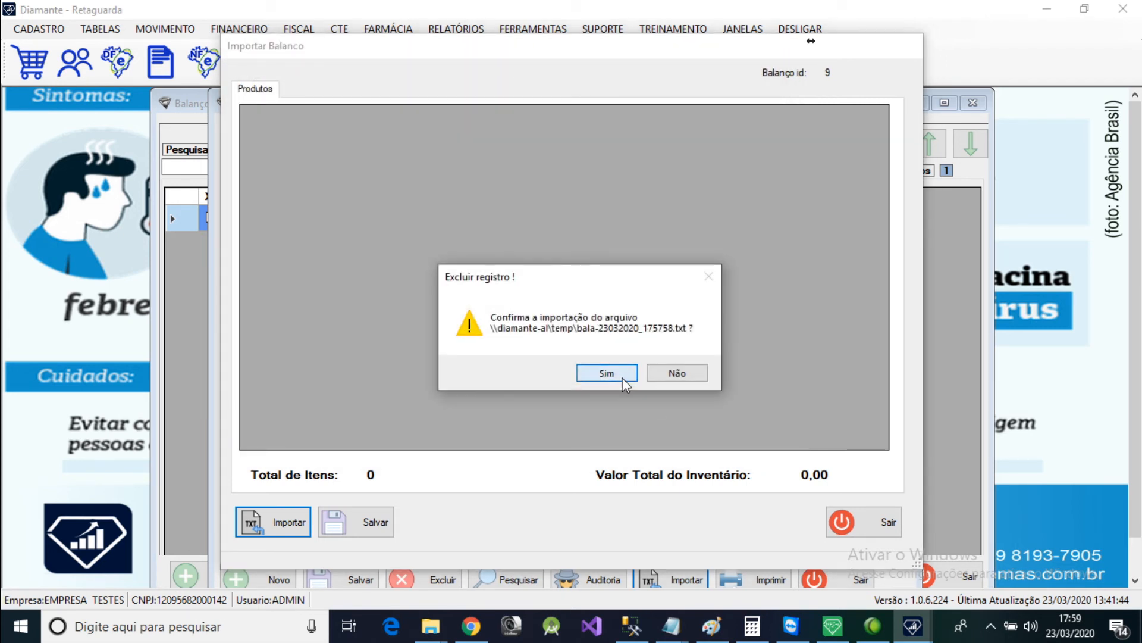
{"action": "left_click", "coordinate": [604, 372]}
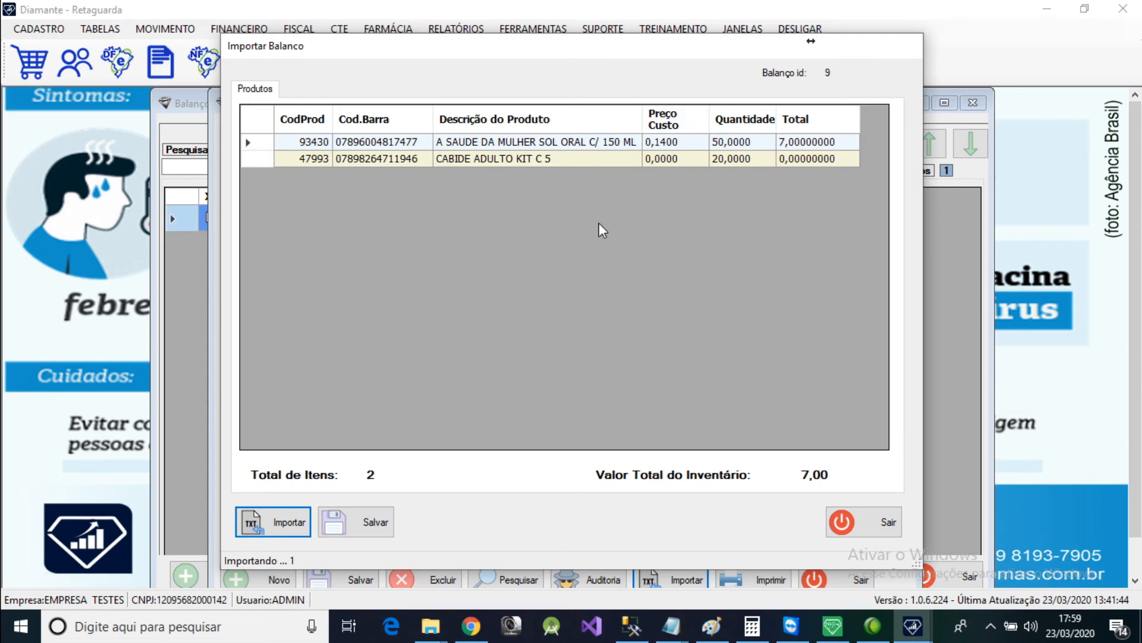
Save the imported count items to the BALANLÇO TESTE recount.
{"action": "left_click", "coordinate": [360, 521]}
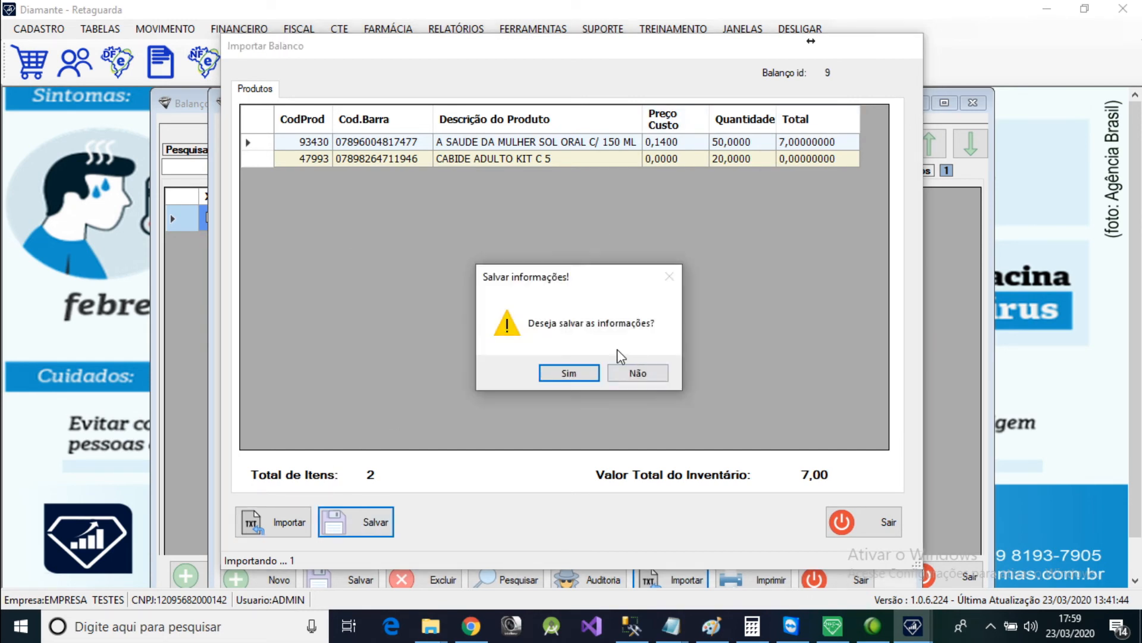
{"action": "left_click", "coordinate": [584, 375]}
{"action": "left_click", "coordinate": [647, 373]}
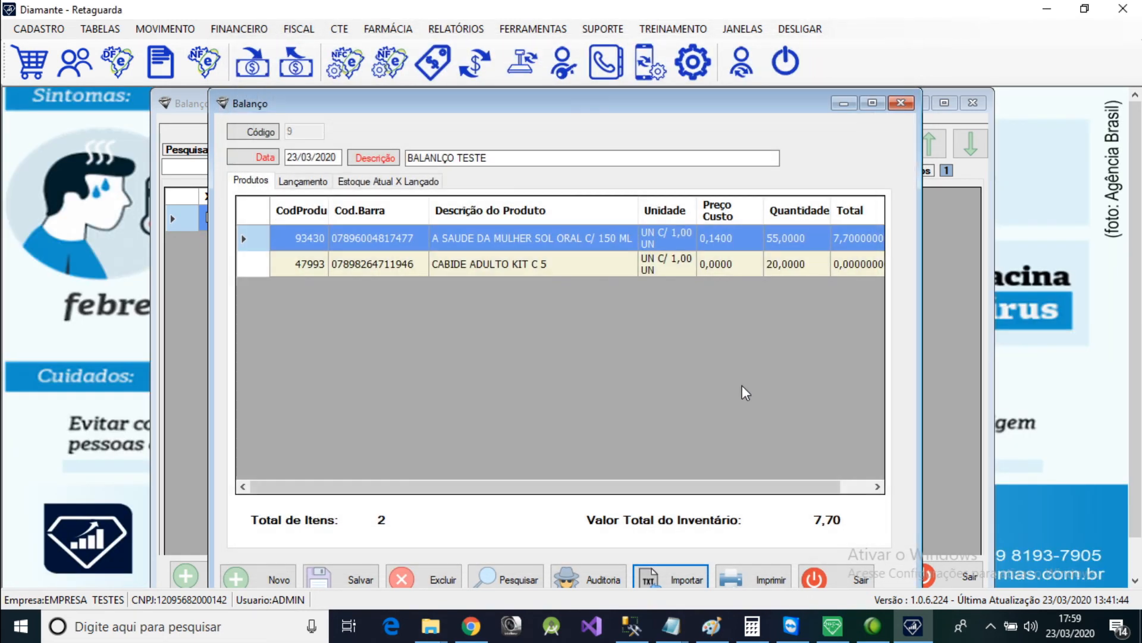
Review the recount's product quantities, its current-versus-entered stock comparison and its entry form.
{"action": "left_click", "coordinate": [538, 266]}
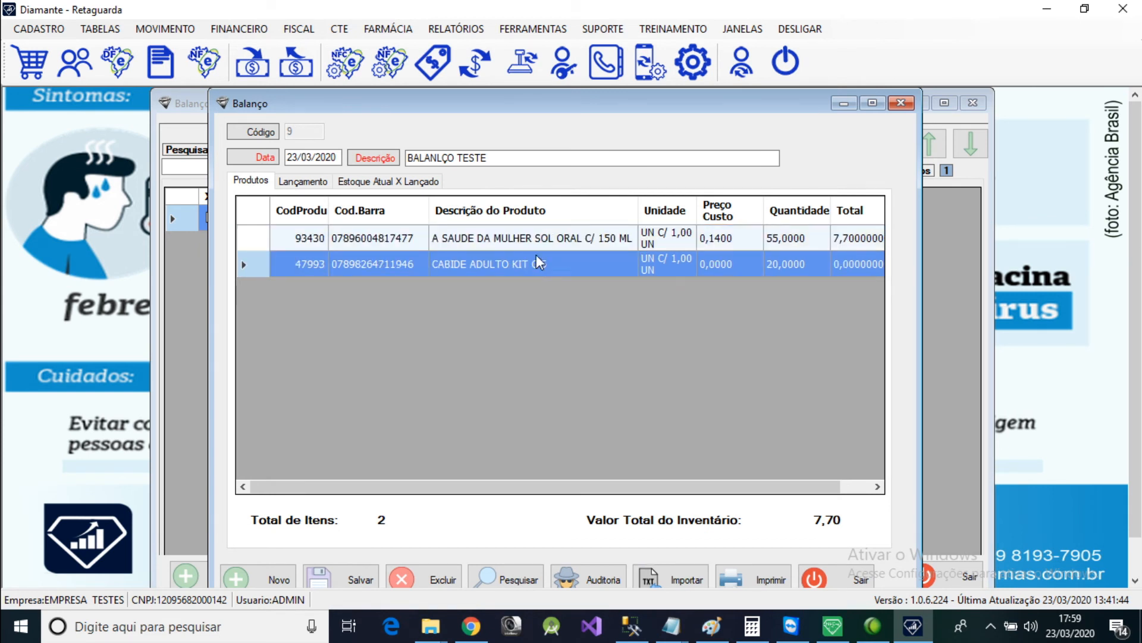
{"action": "left_click", "coordinate": [797, 245]}
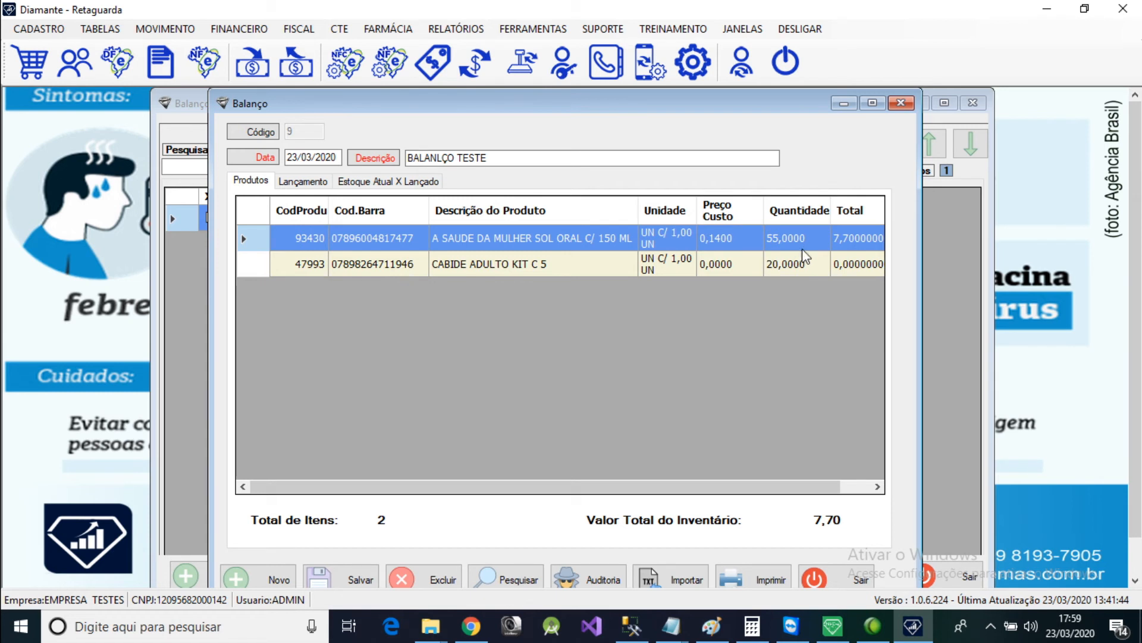
{"action": "left_click", "coordinate": [425, 184]}
{"action": "left_click", "coordinate": [303, 181]}
{"action": "left_click", "coordinate": [251, 181]}
Check the current stock of A SAUDE DA MULHER SOL ORAL C/ 150 ML in the product register by searching for "A SA", then close the register.
{"action": "left_click", "coordinate": [40, 31]}
{"action": "mouse_move", "coordinate": [148, 47]}
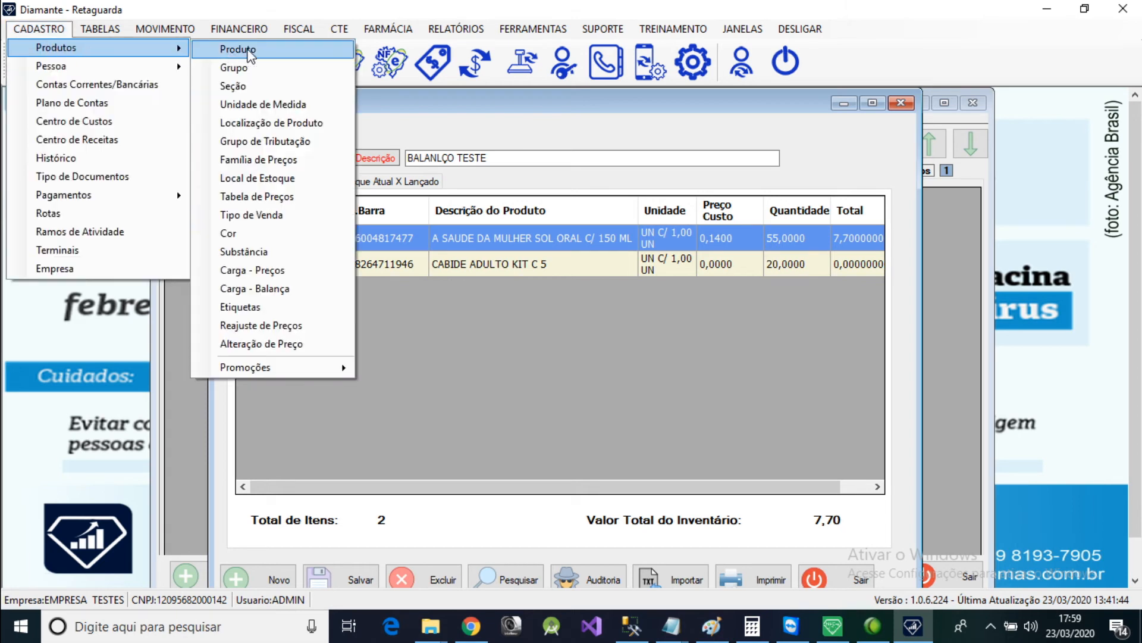
{"action": "left_click", "coordinate": [237, 48]}
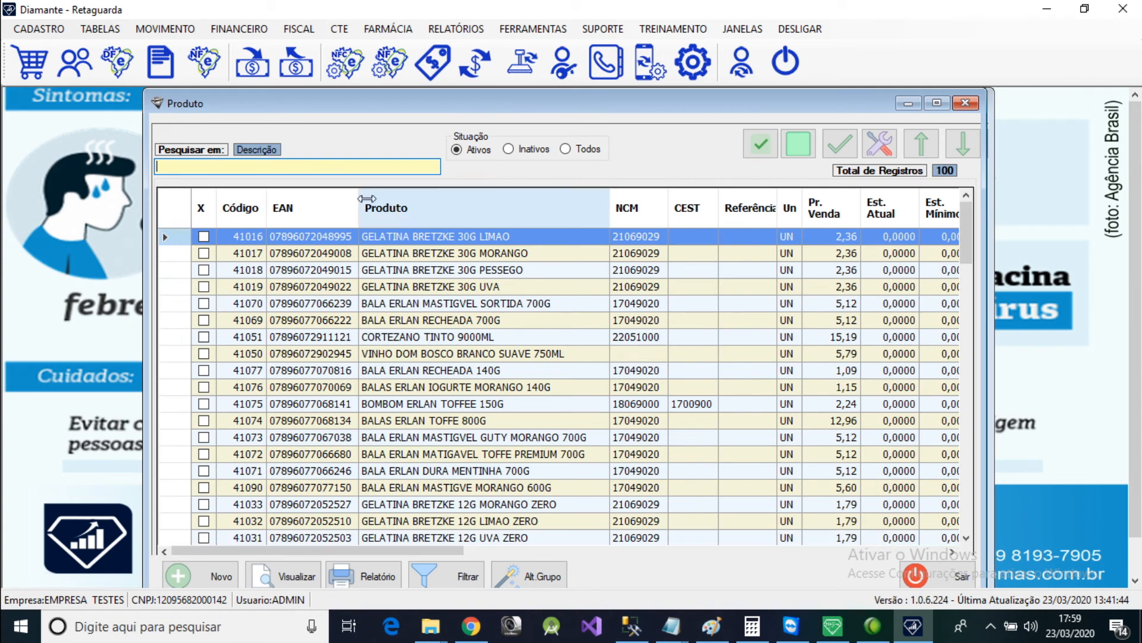
{"action": "type", "text": "Z"}
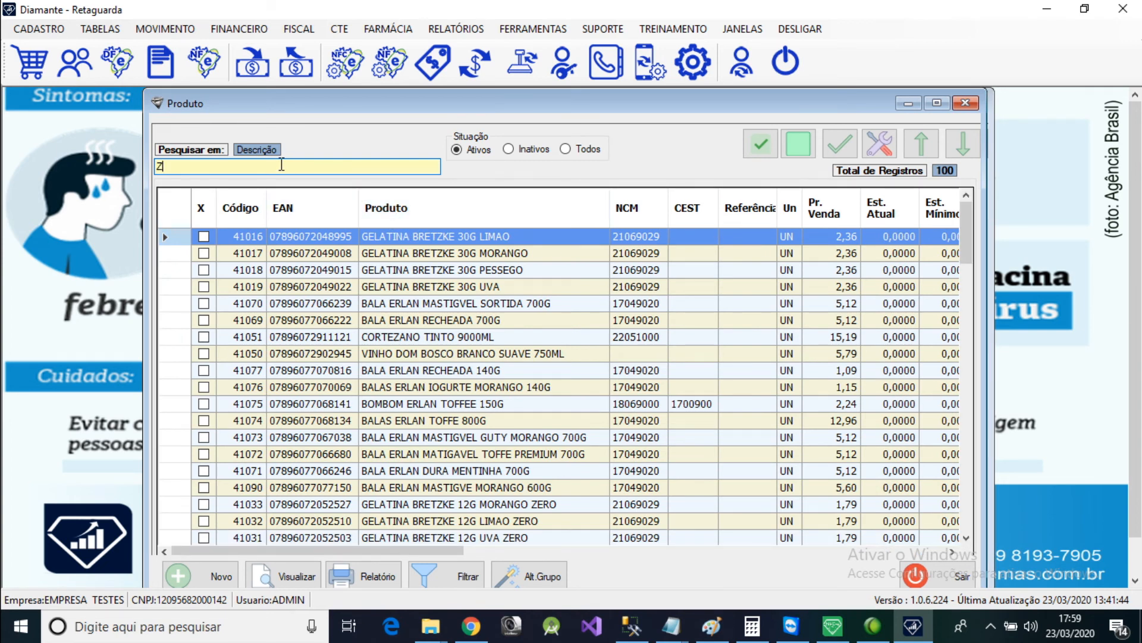
{"action": "key", "text": "BackSpace"}
{"action": "type", "text": "A SA"}
{"action": "key", "text": "Return"}
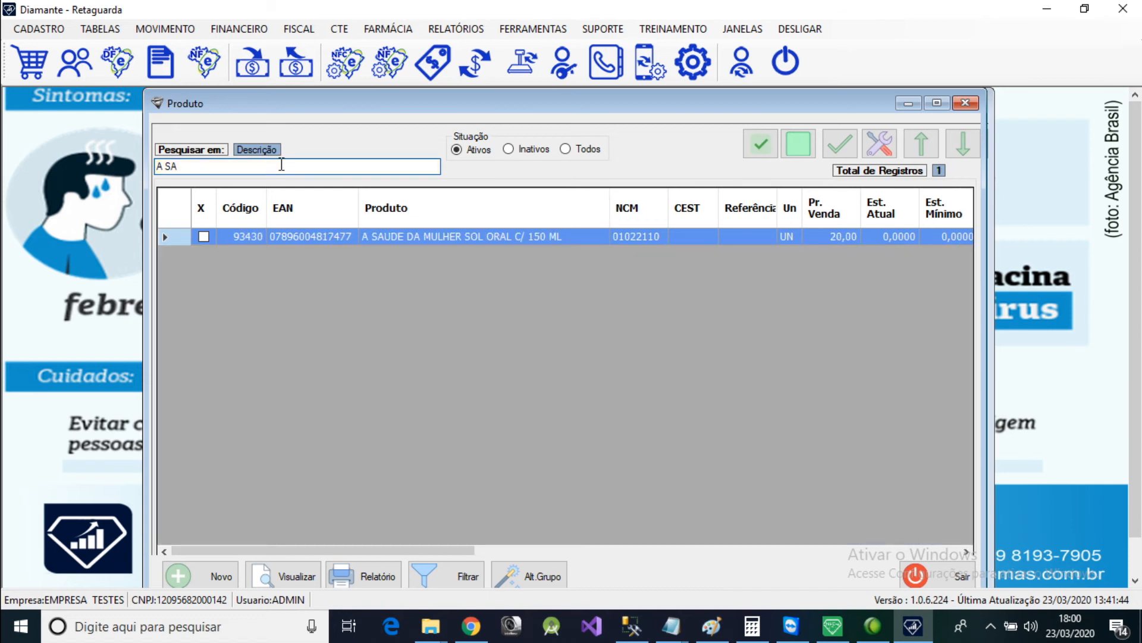
{"action": "left_click", "coordinate": [966, 103]}
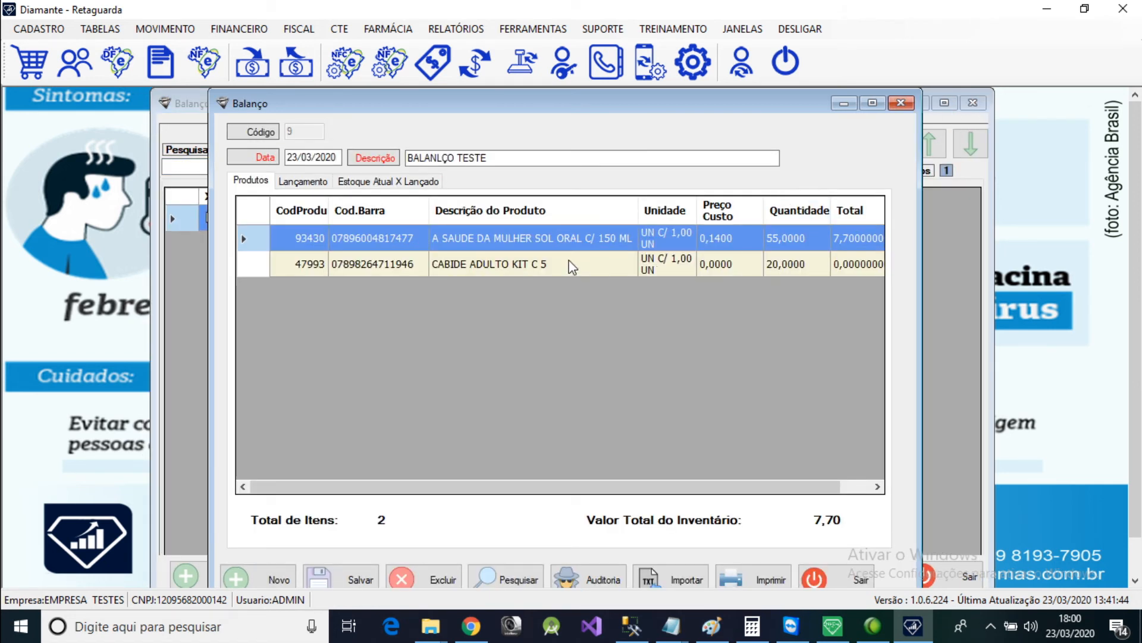
{"action": "right_click", "coordinate": [523, 243]}
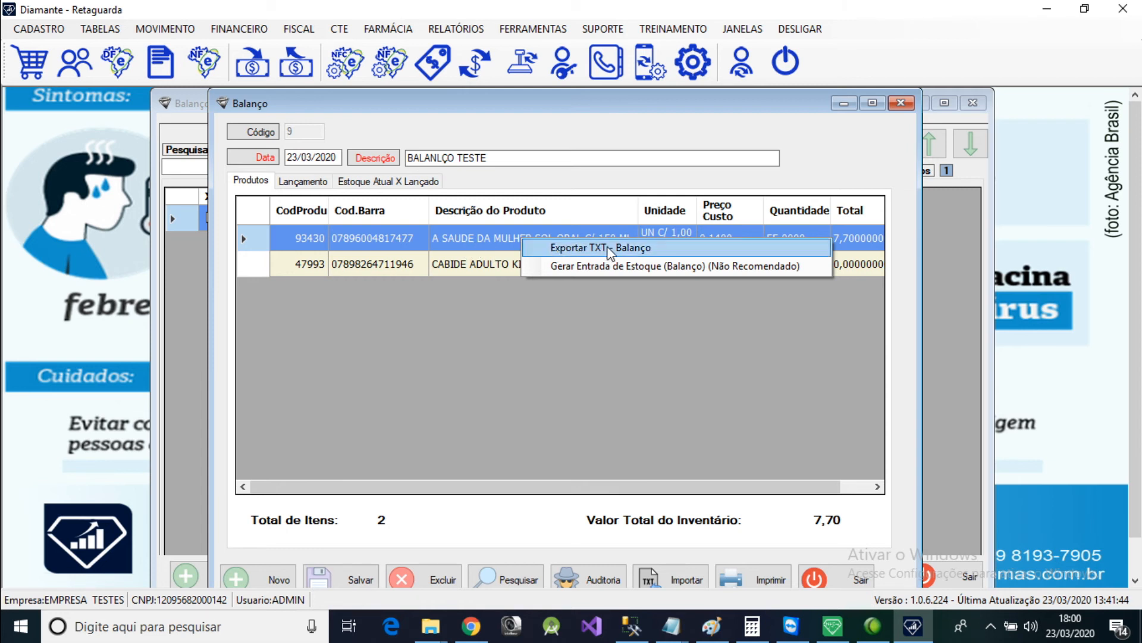
{"action": "left_click", "coordinate": [463, 245]}
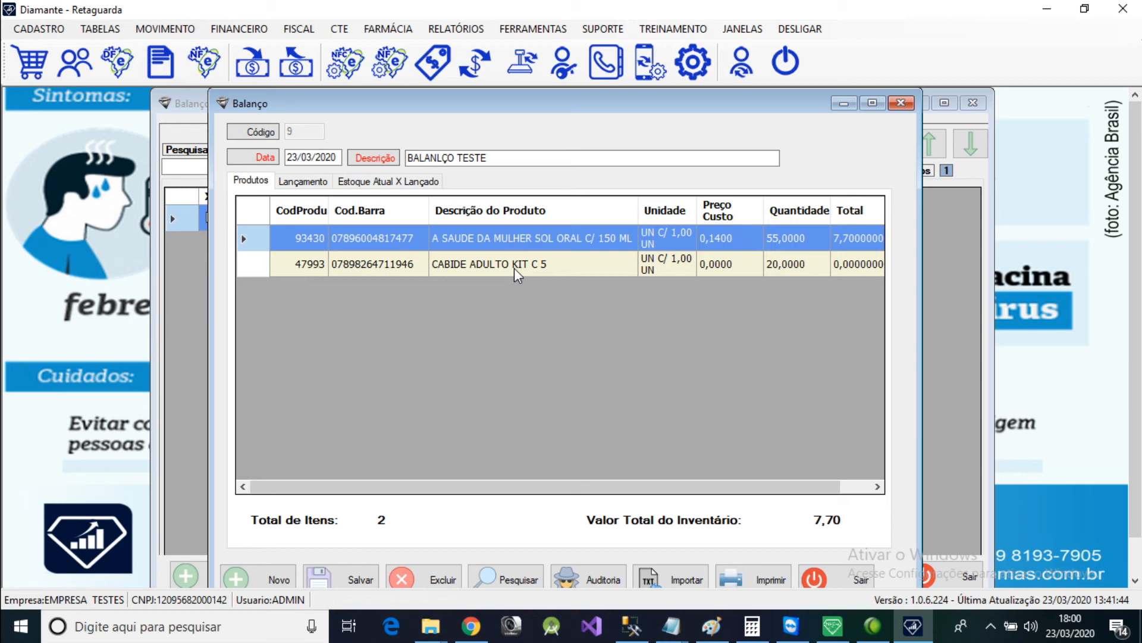
{"action": "right_click", "coordinate": [567, 238]}
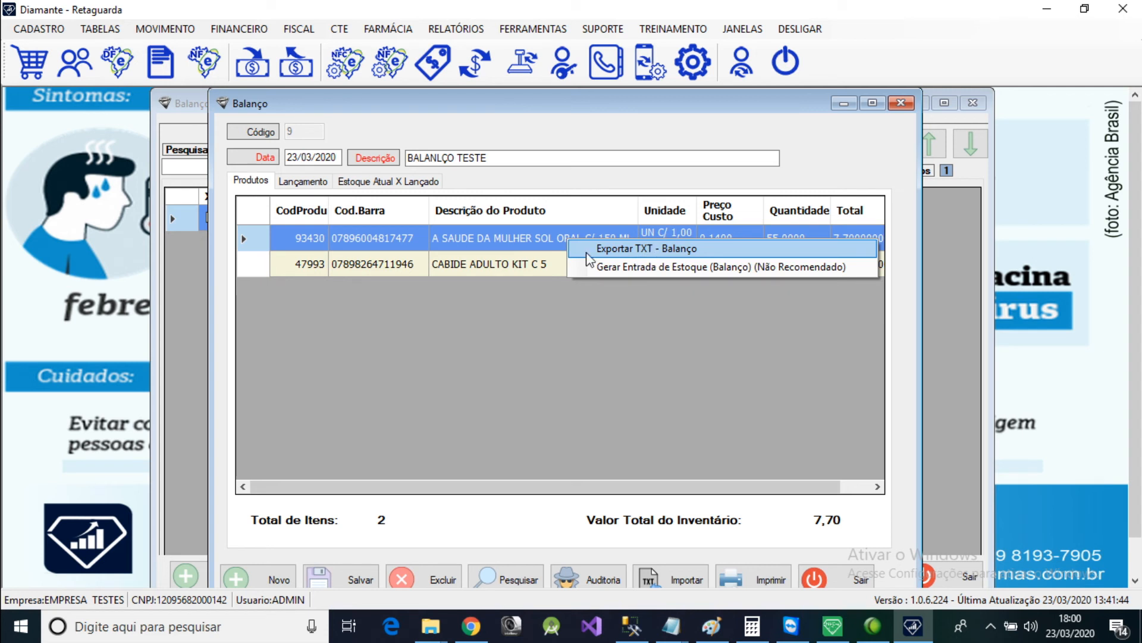
{"action": "left_click", "coordinate": [499, 262]}
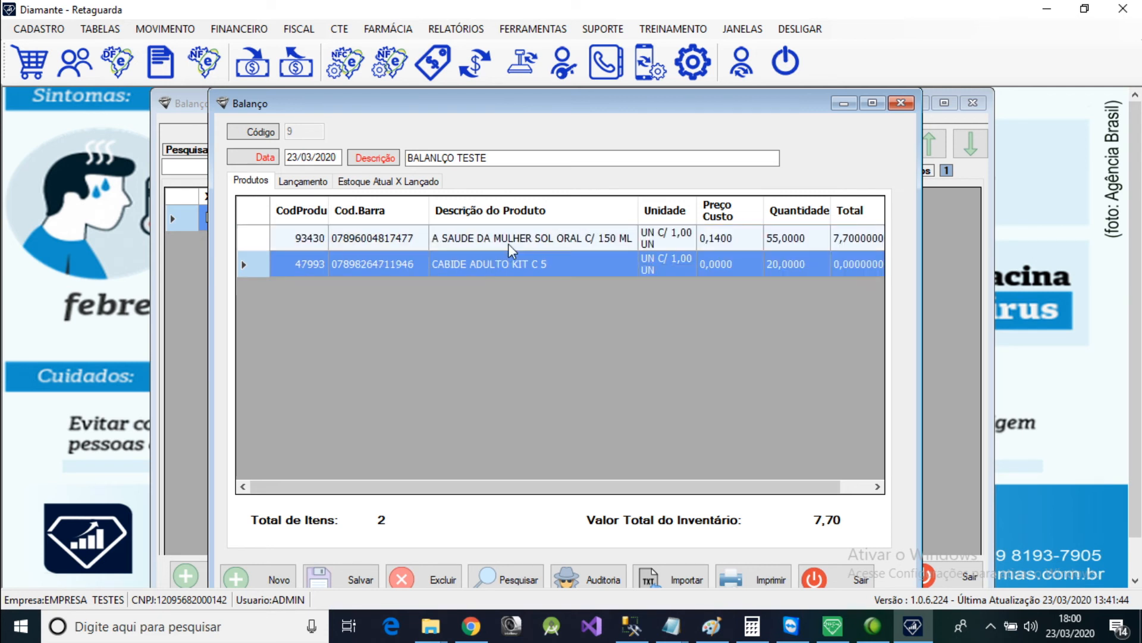
{"action": "left_click", "coordinate": [552, 263]}
{"action": "left_click", "coordinate": [617, 245]}
{"action": "left_click", "coordinate": [621, 256]}
{"action": "left_click", "coordinate": [623, 245]}
{"action": "left_click", "coordinate": [630, 265]}
{"action": "left_click", "coordinate": [566, 237]}
{"action": "right_click", "coordinate": [566, 237]}
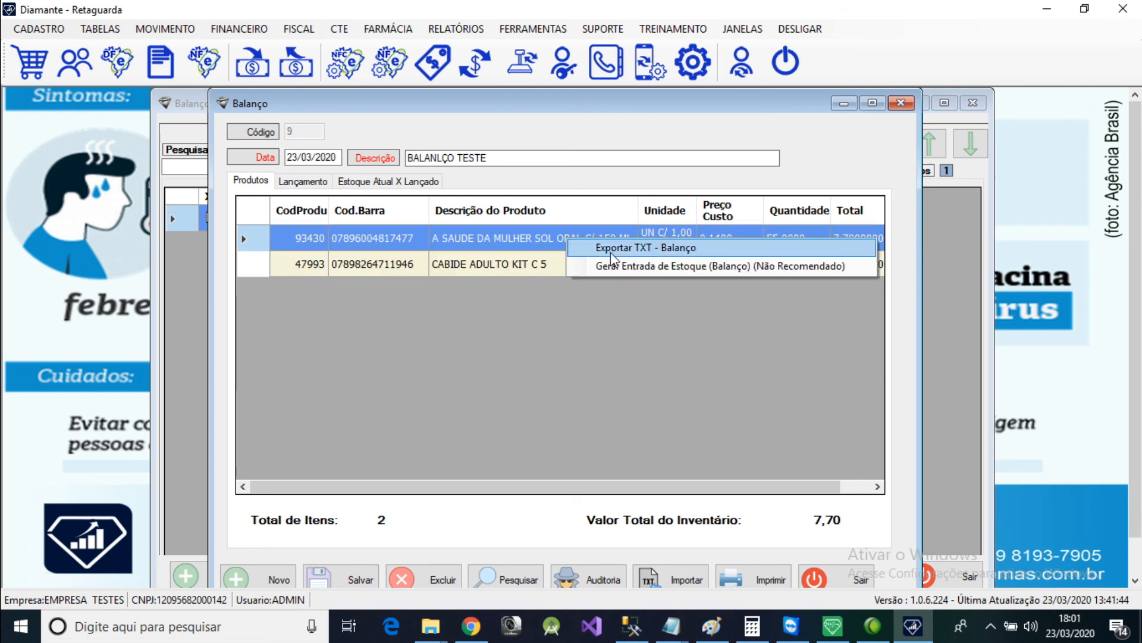
{"action": "left_click", "coordinate": [495, 262]}
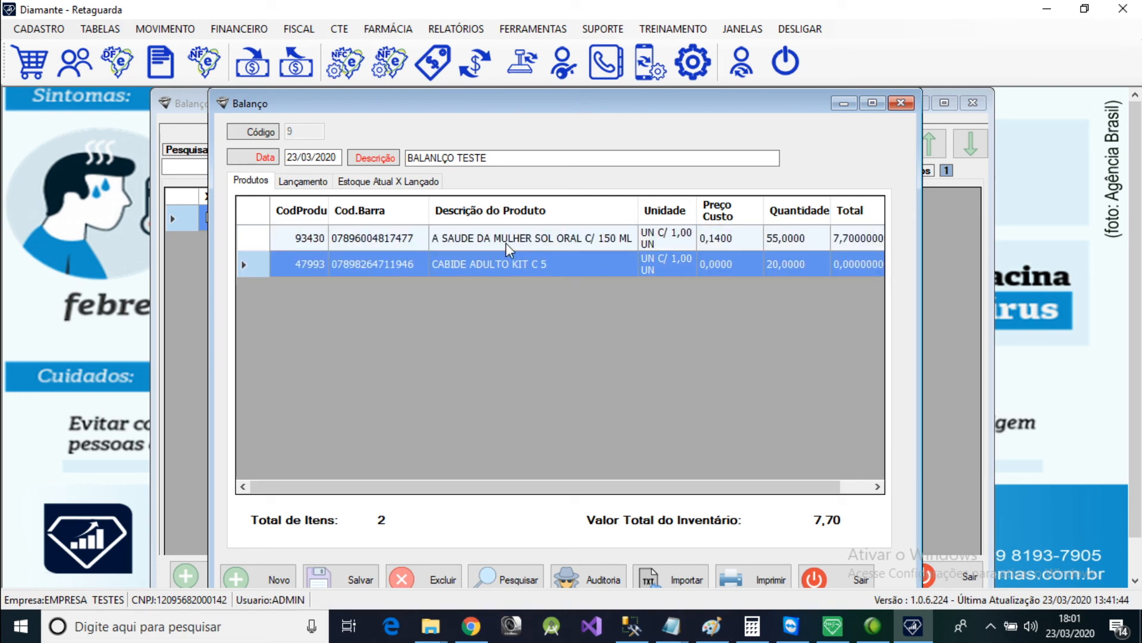
{"action": "left_click", "coordinate": [565, 237]}
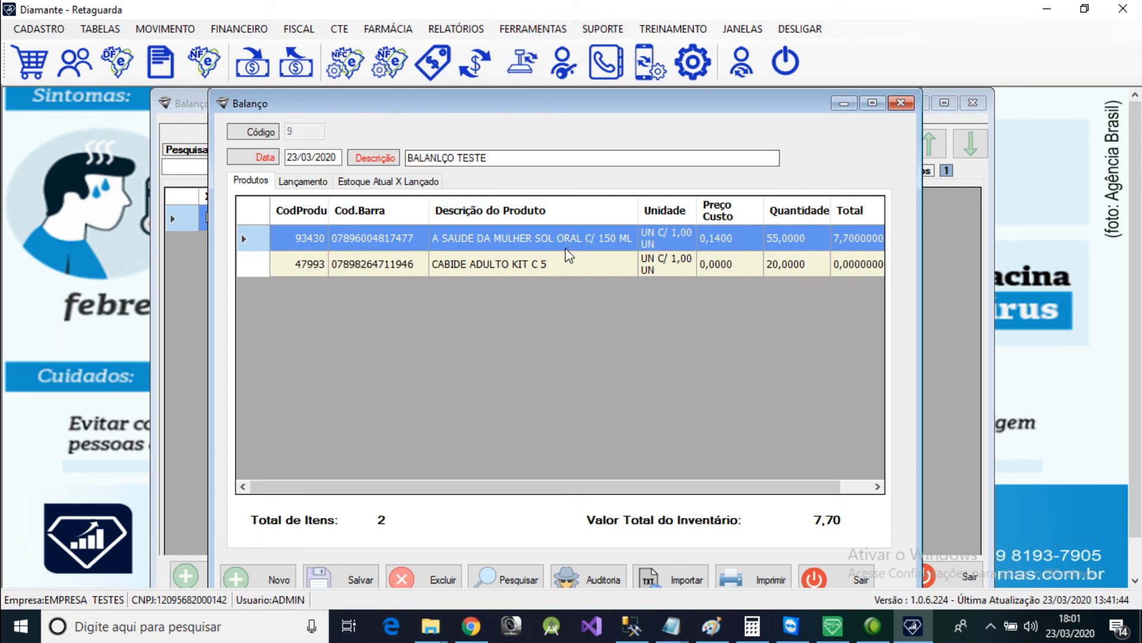
{"action": "right_click", "coordinate": [551, 237]}
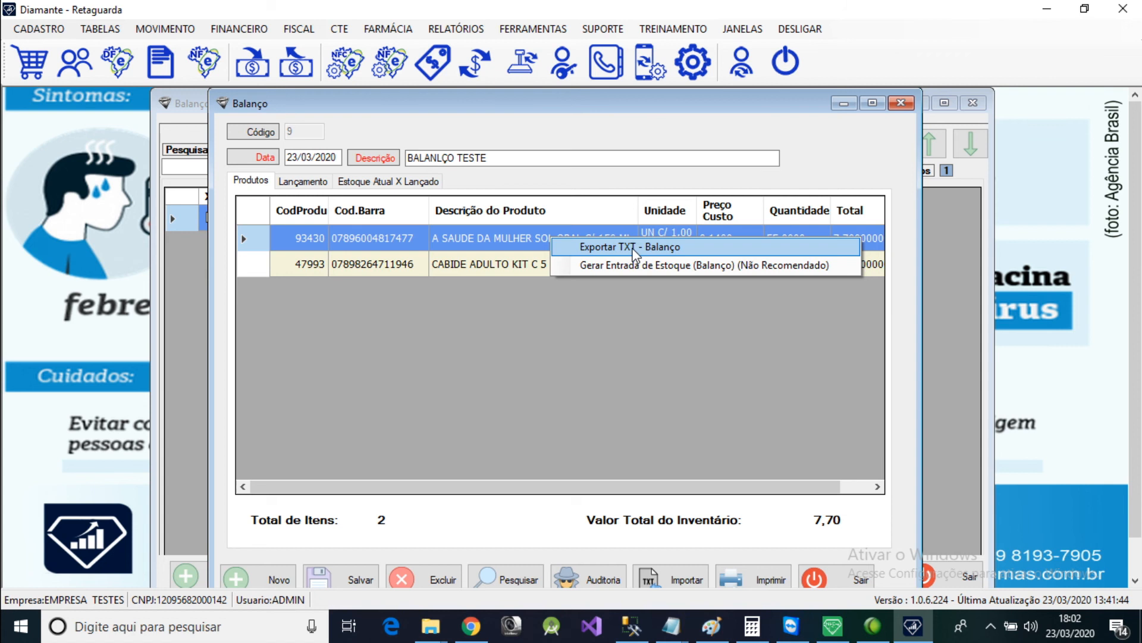
{"action": "left_click", "coordinate": [496, 262]}
{"action": "left_click", "coordinate": [165, 29]}
{"action": "mouse_move", "coordinate": [281, 74]}
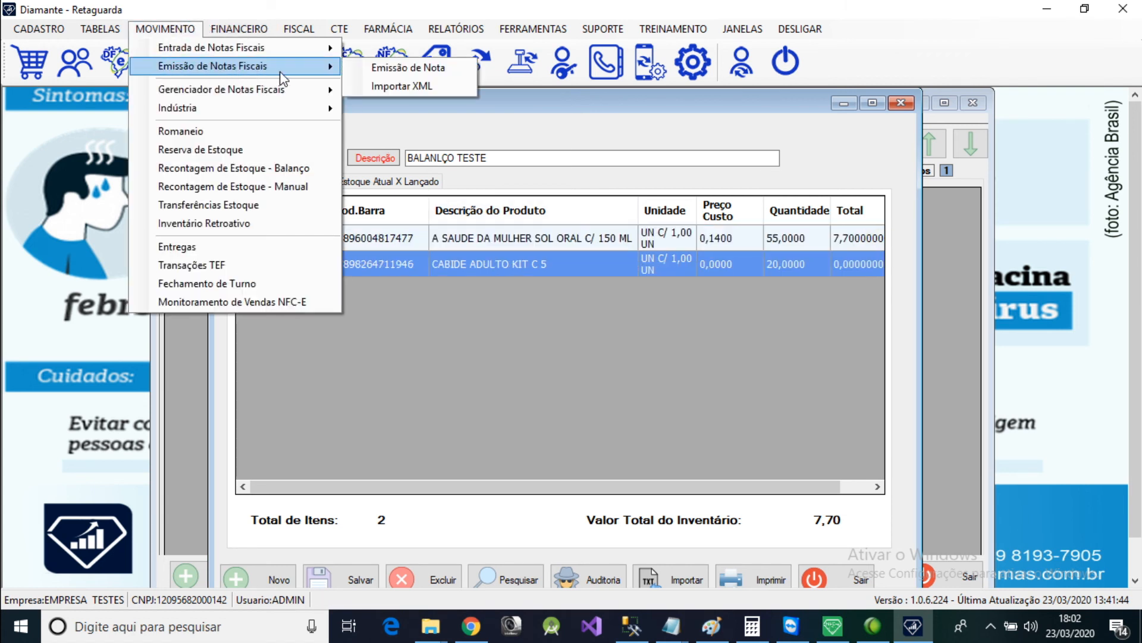
{"action": "left_click", "coordinate": [592, 262]}
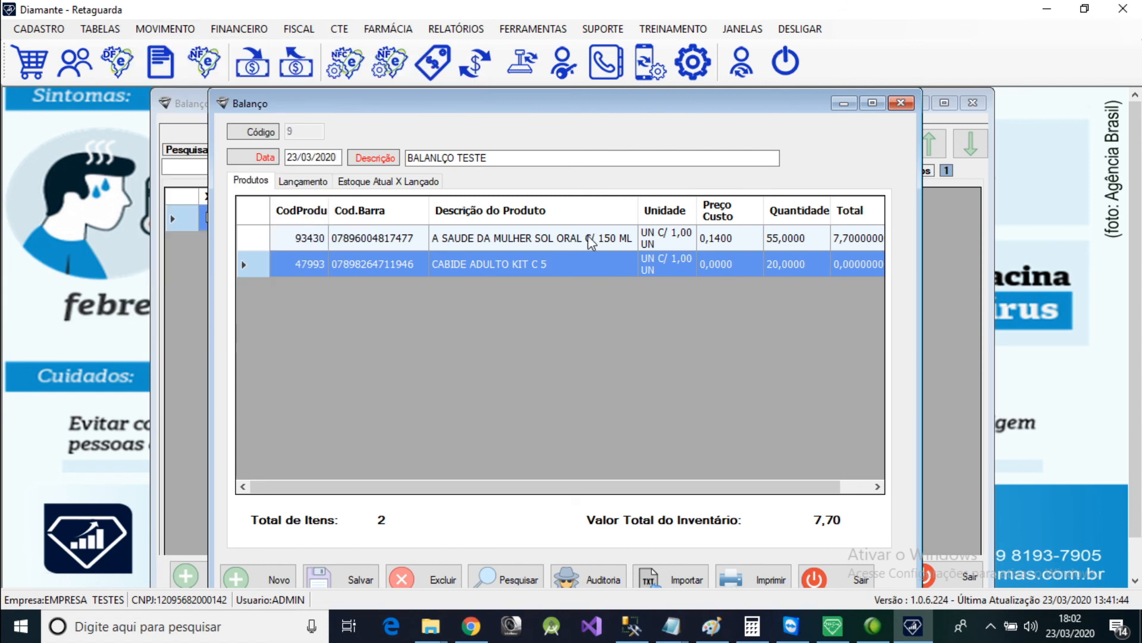
{"action": "left_click", "coordinate": [587, 240]}
{"action": "right_click", "coordinate": [598, 249]}
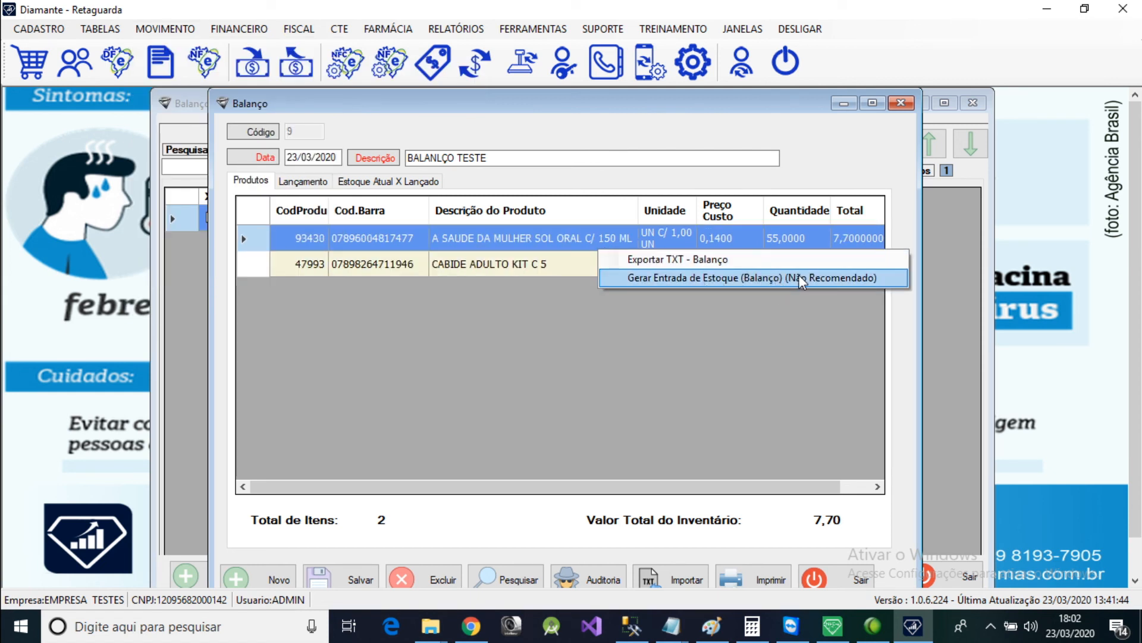
{"action": "left_click", "coordinate": [493, 240]}
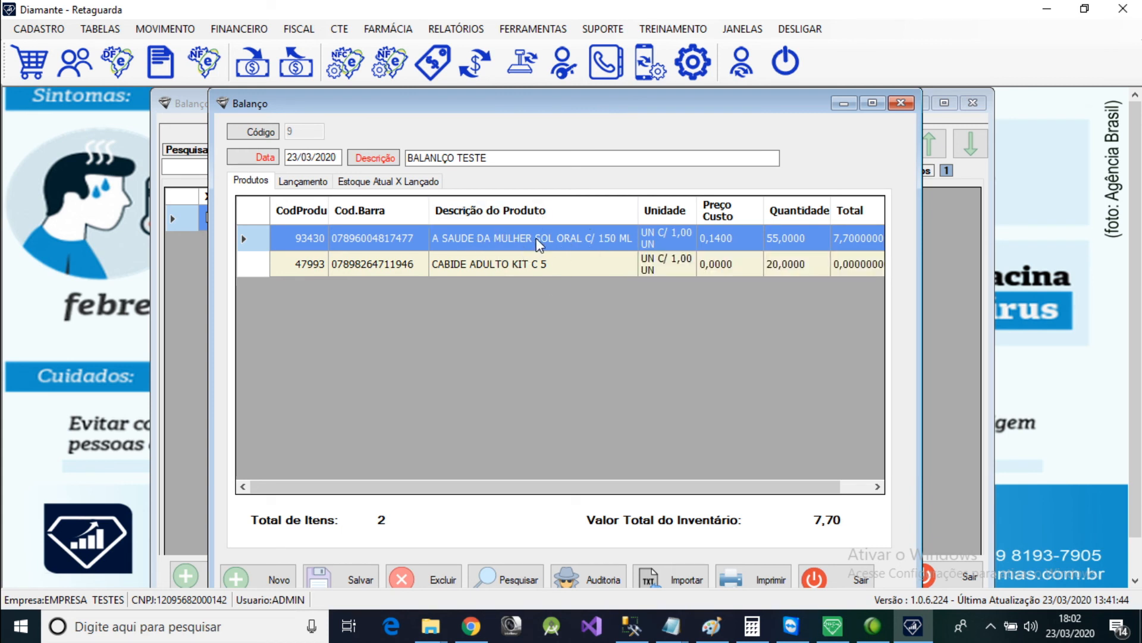
Generate the stock entry for the BALANLÇO TESTE recount with Gerar Entrada de Estoque (Balanço).
{"action": "right_click", "coordinate": [570, 242]}
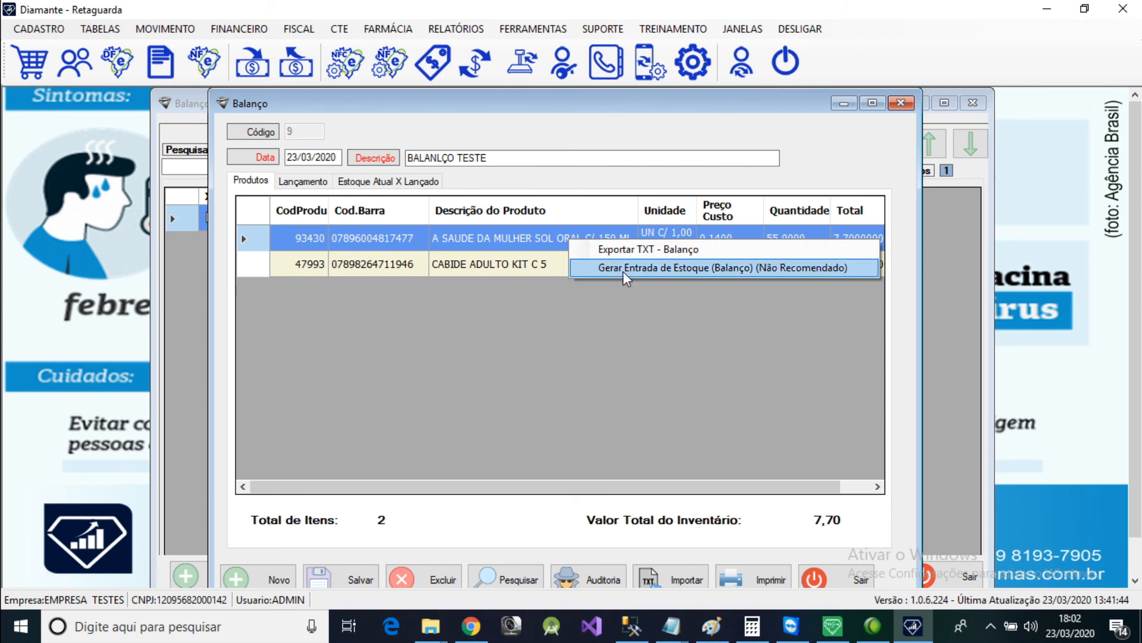
{"action": "left_click", "coordinate": [757, 269]}
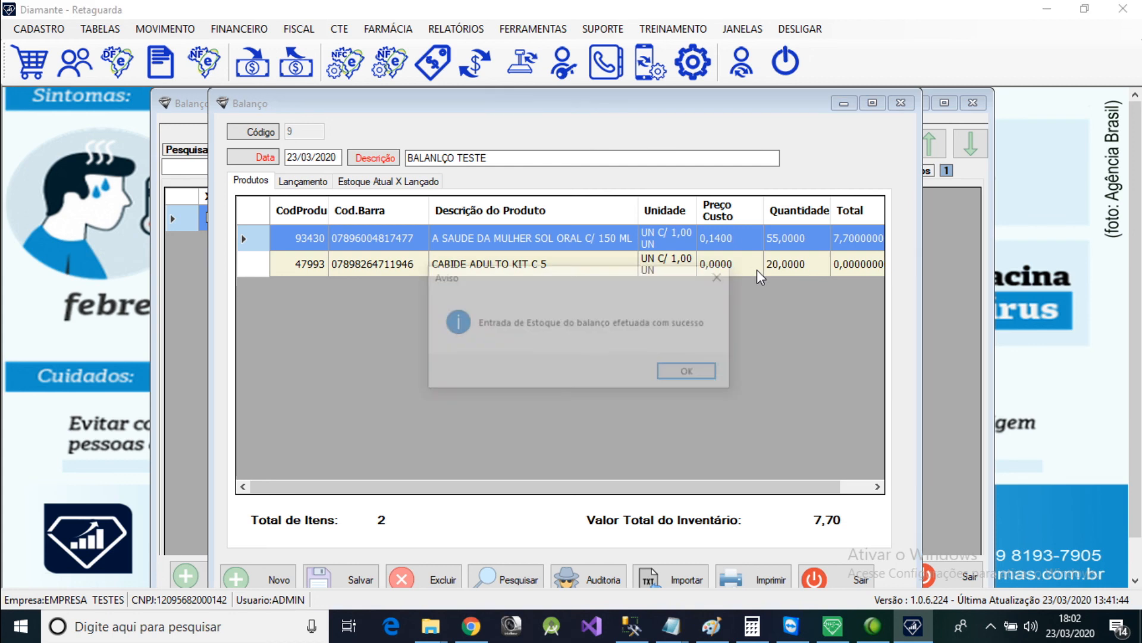
{"action": "left_click", "coordinate": [698, 379]}
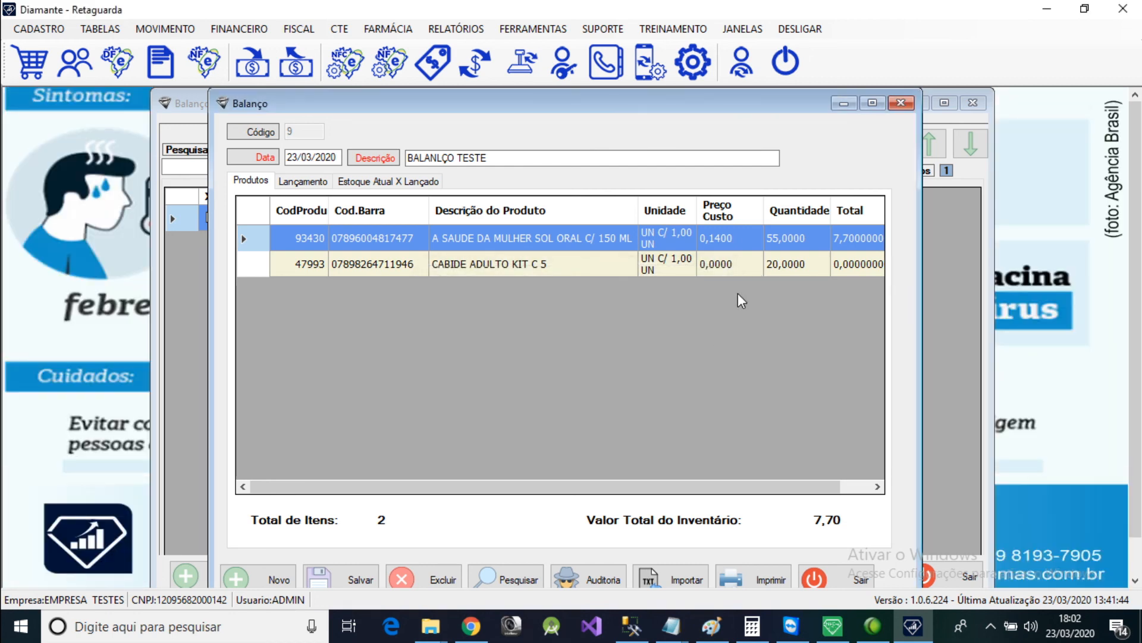
Close the recount windows and check the stock of A SAUDE DA MULHER SOL ORAL C/ 150 ML in the product register by searching for "A S".
{"action": "left_click", "coordinate": [842, 583]}
{"action": "left_click", "coordinate": [974, 103]}
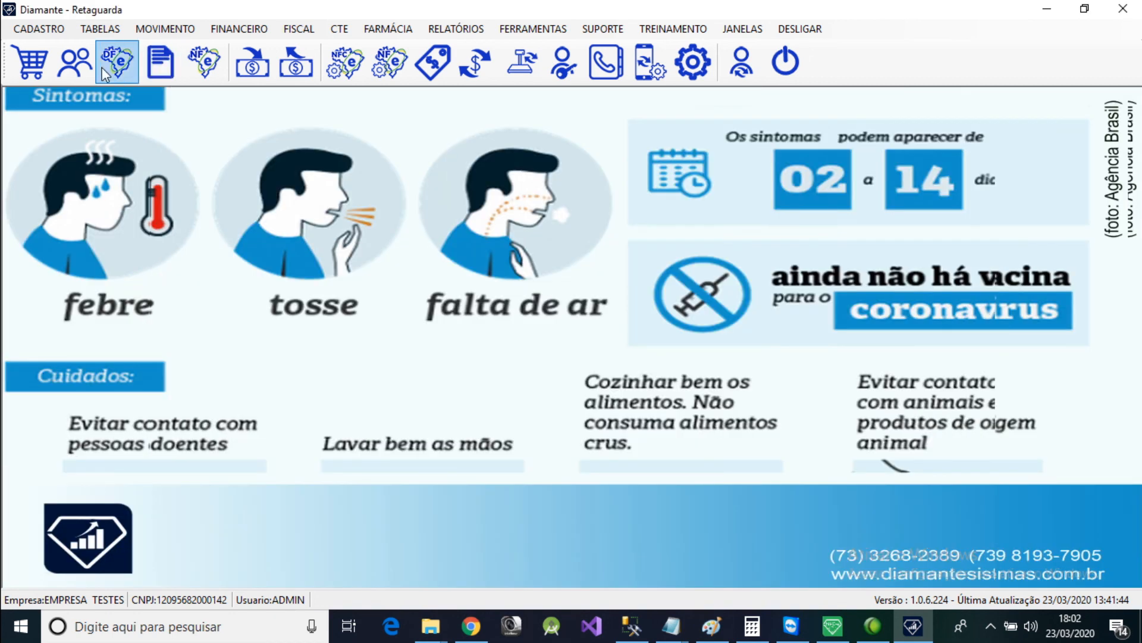
{"action": "left_click", "coordinate": [38, 29]}
{"action": "mouse_move", "coordinate": [89, 47]}
{"action": "left_click", "coordinate": [239, 51]}
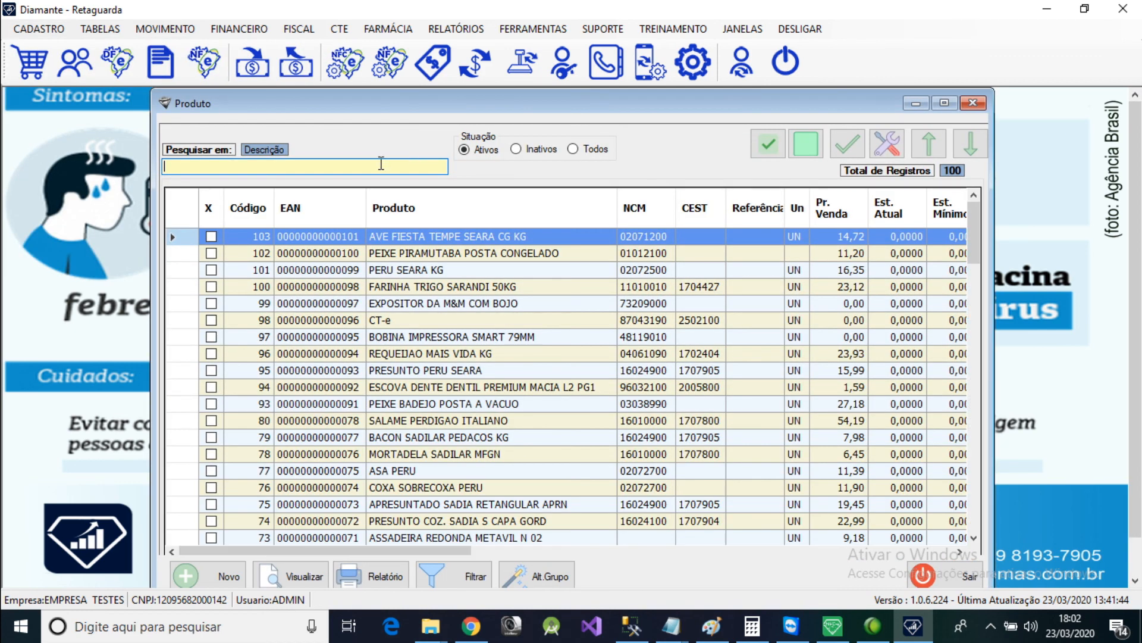
{"action": "type", "text": "A S"}
{"action": "key", "text": "Return"}
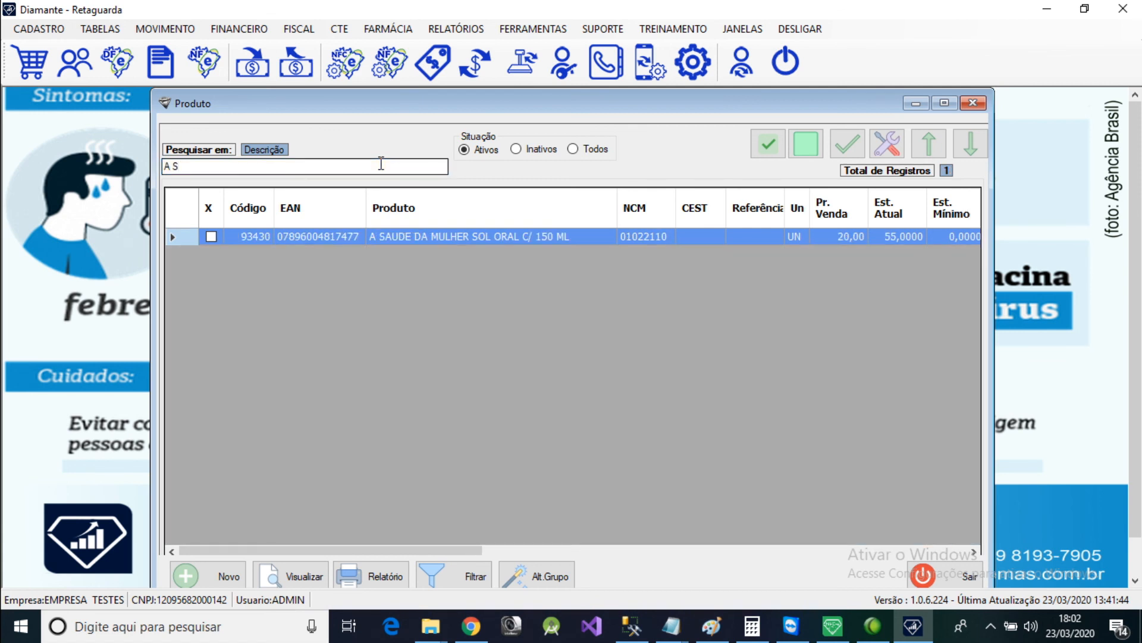
{"action": "left_click", "coordinate": [973, 105]}
Display the current product inventory report (Inventário Atual) filtered to positive stock (Estoque Positivo) and valued at Preço Custo.
{"action": "left_click", "coordinate": [456, 29]}
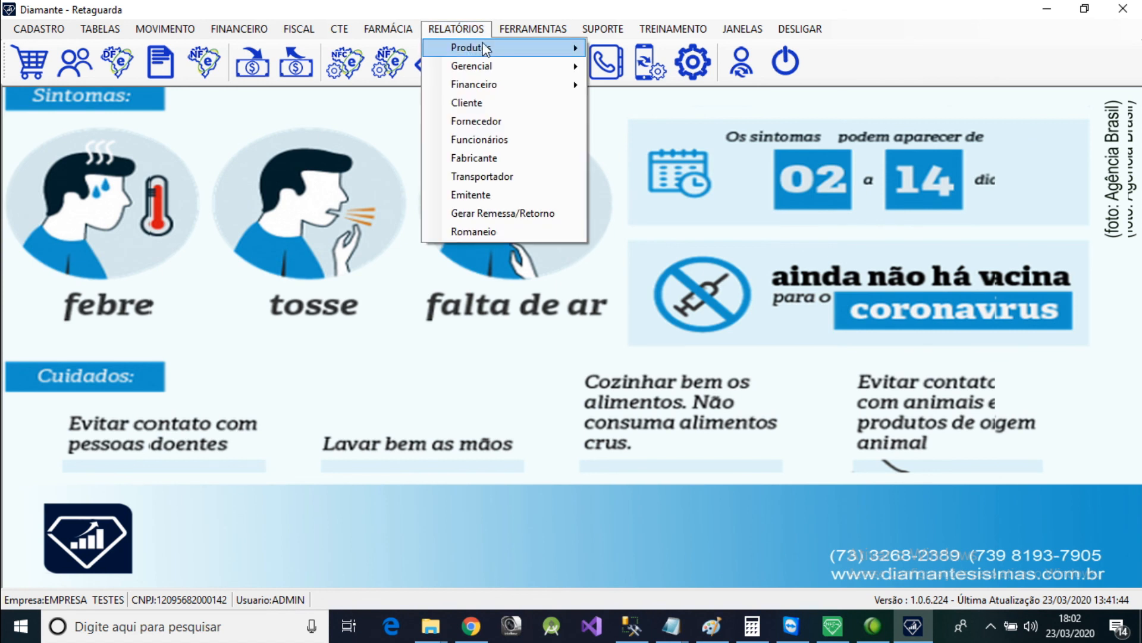
{"action": "mouse_move", "coordinate": [501, 53]}
{"action": "mouse_move", "coordinate": [666, 71]}
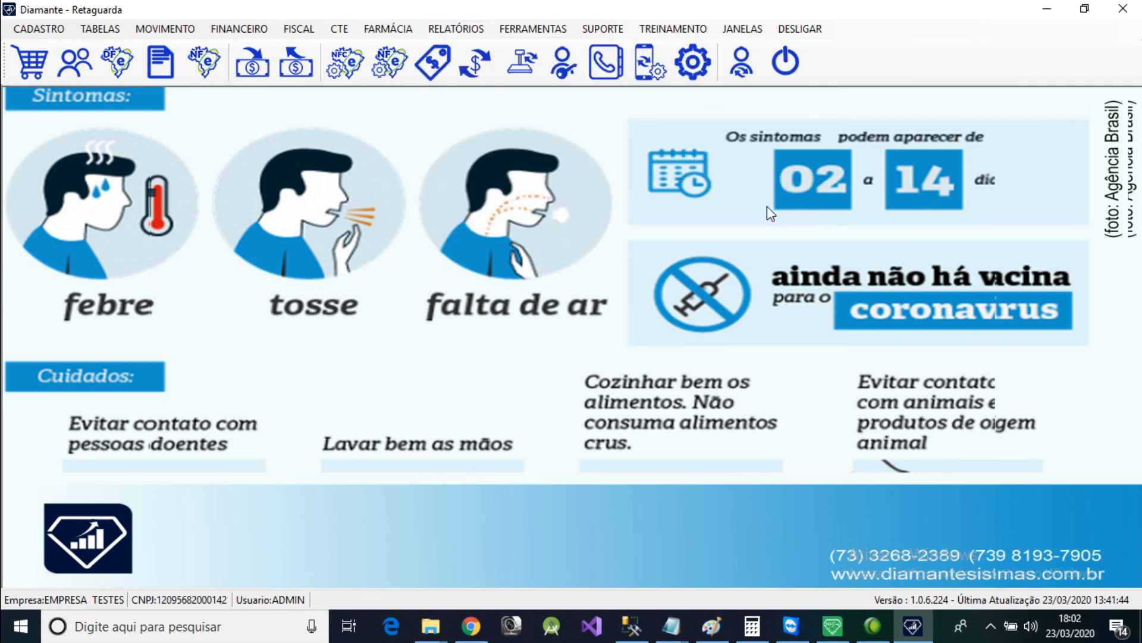
{"action": "left_click", "coordinate": [493, 136]}
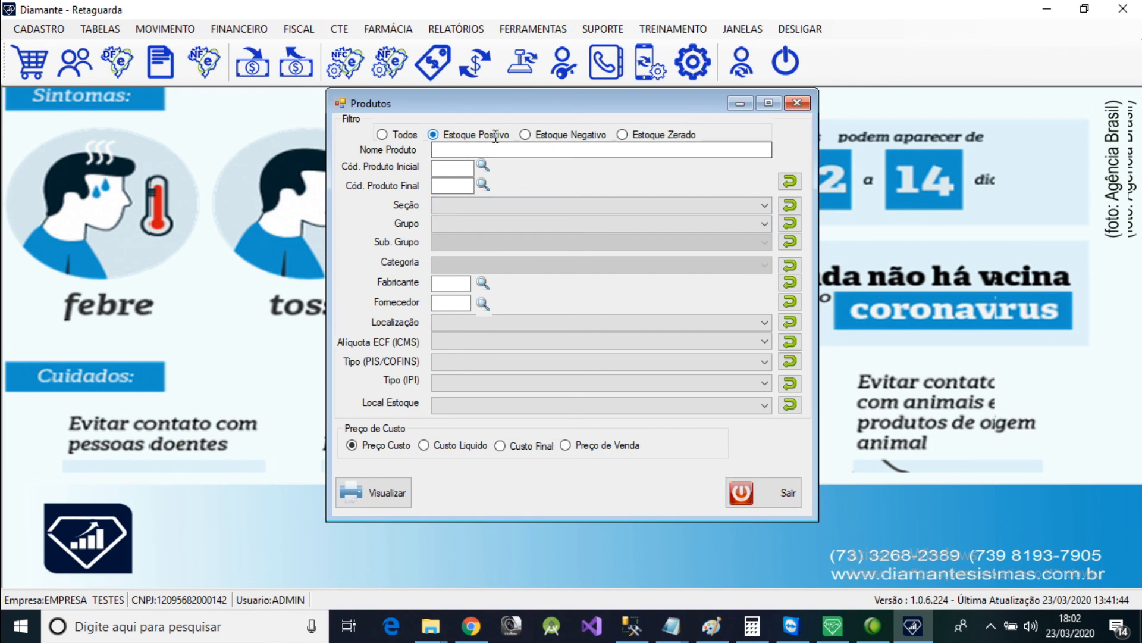
{"action": "left_click", "coordinate": [380, 492]}
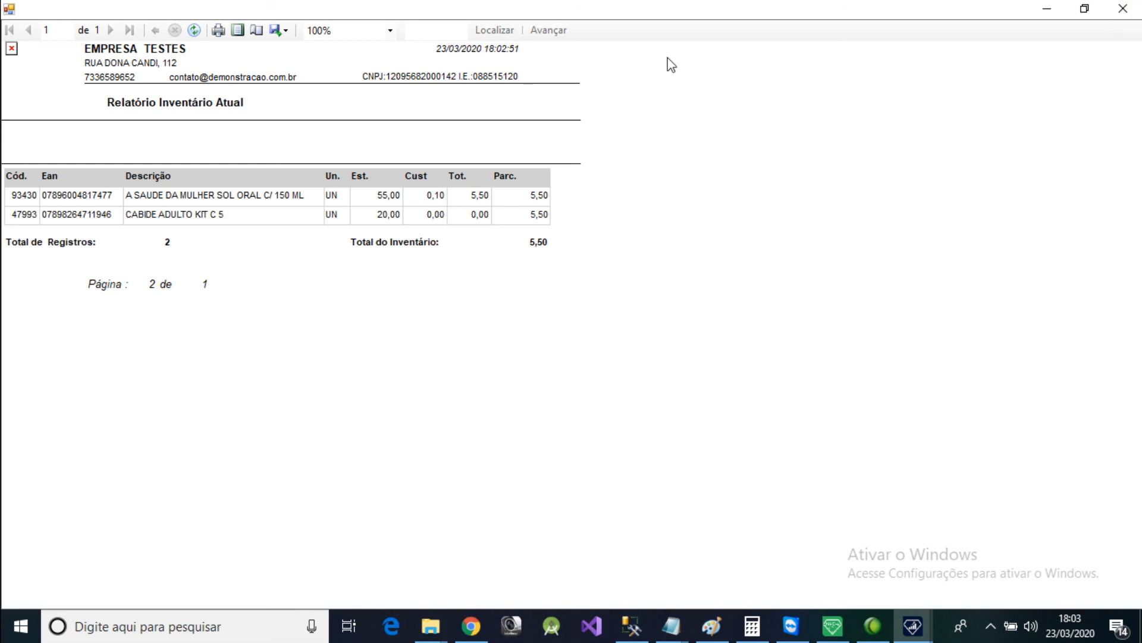
Check the export formats offered for the inventory report, and close the report and its filter form.
{"action": "left_click", "coordinate": [277, 31]}
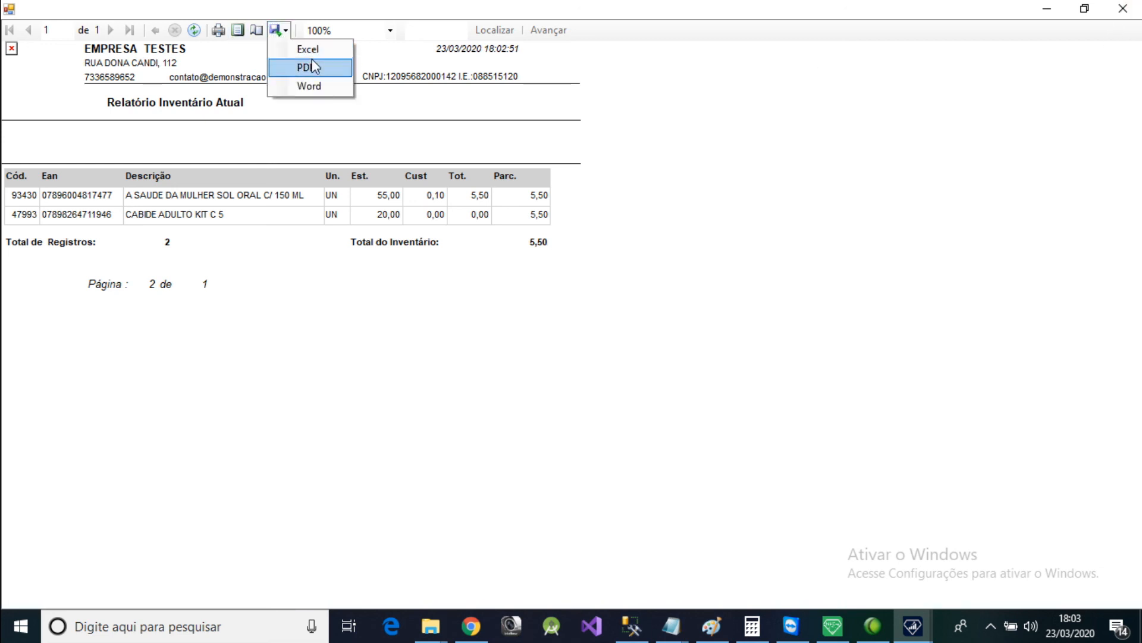
{"action": "left_click", "coordinate": [925, 171]}
{"action": "left_click", "coordinate": [1129, 10]}
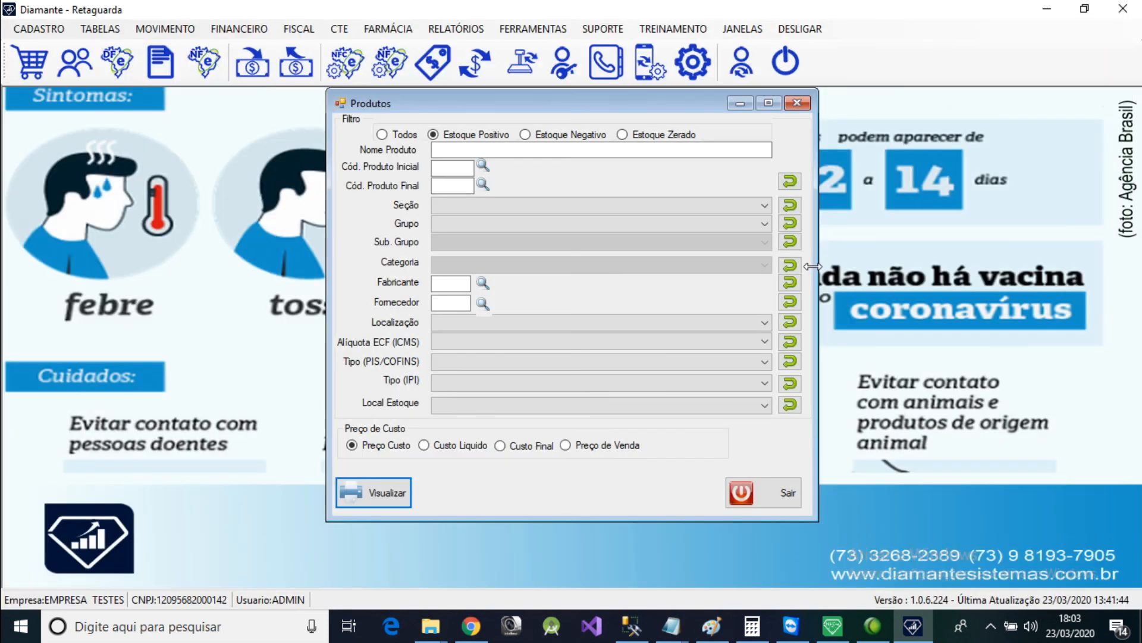
{"action": "left_click", "coordinate": [786, 497]}
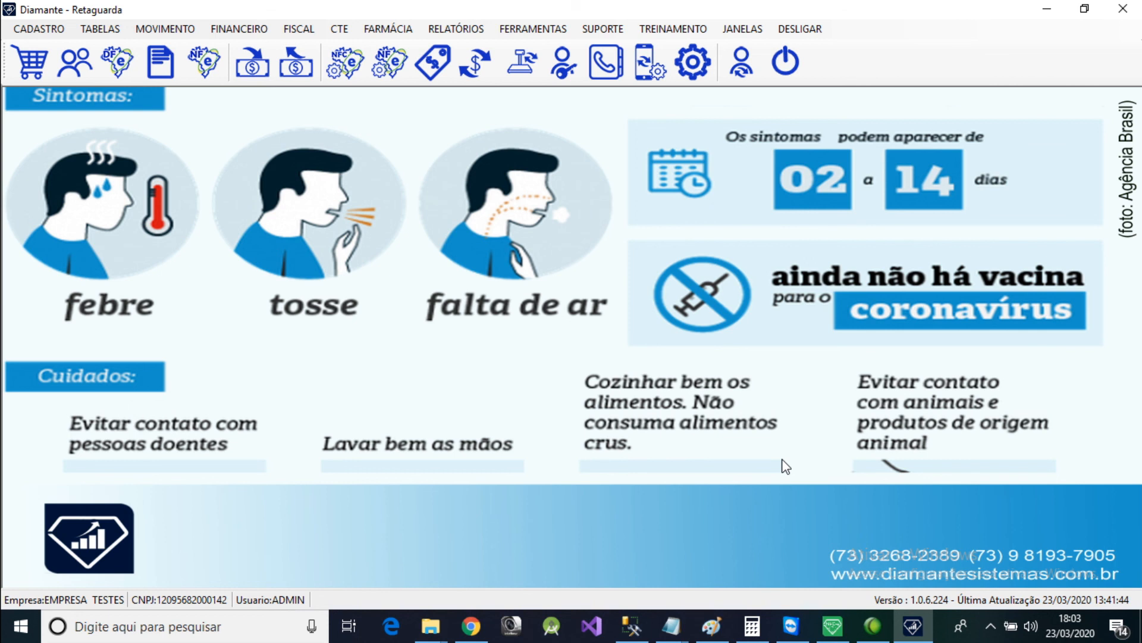
{"action": "left_click", "coordinate": [544, 31]}
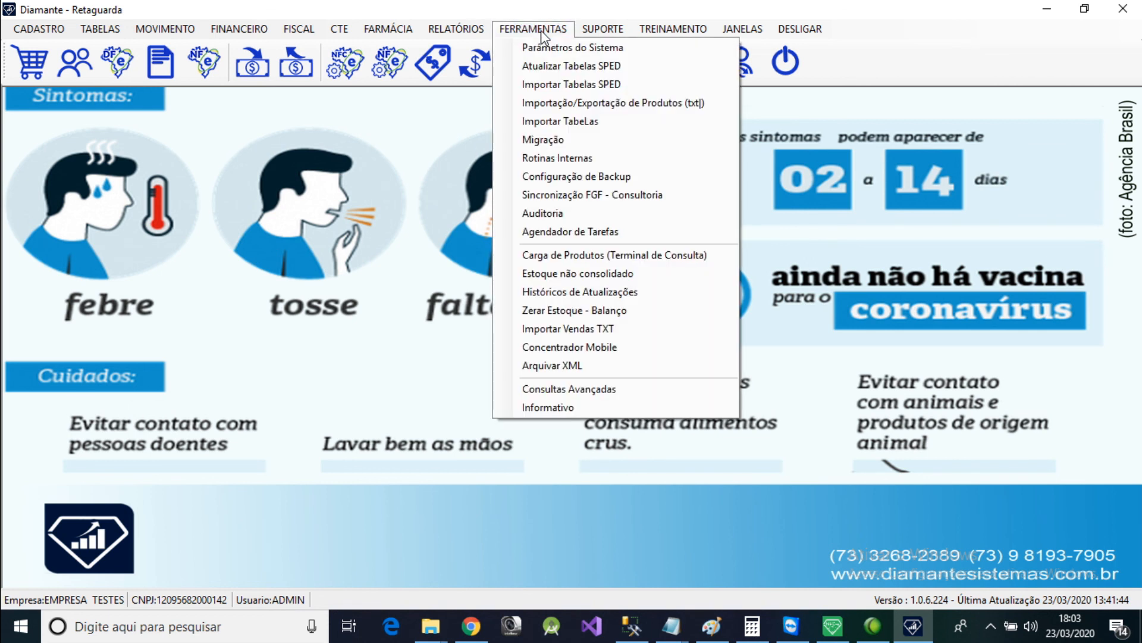
{"action": "mouse_move", "coordinate": [467, 30]}
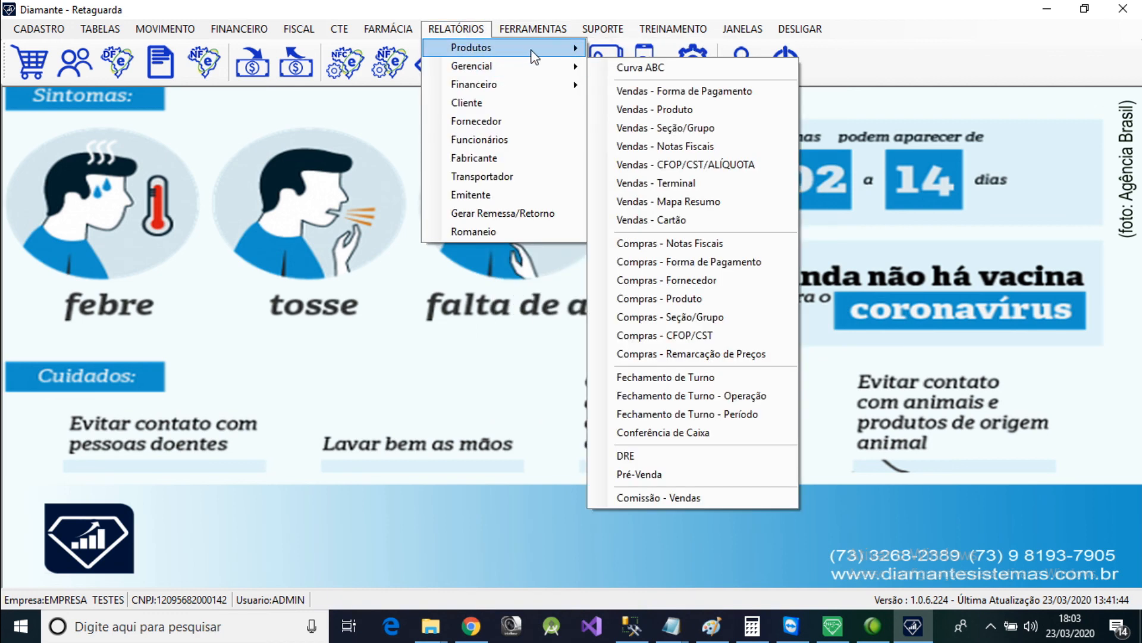
{"action": "mouse_move", "coordinate": [536, 49]}
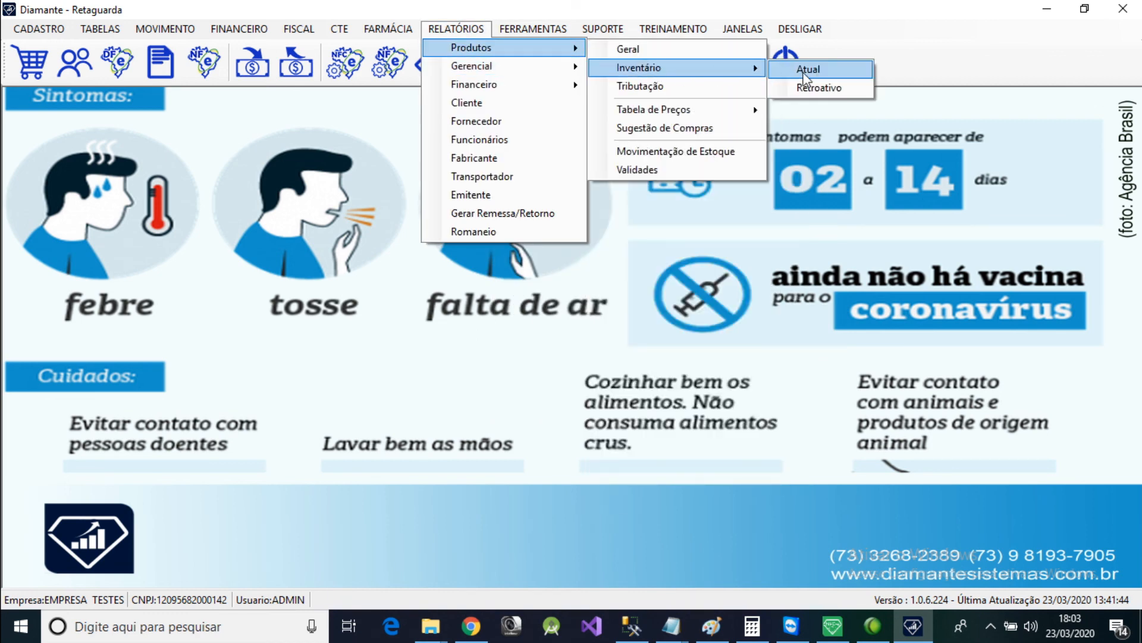
{"action": "left_click", "coordinate": [132, 176]}
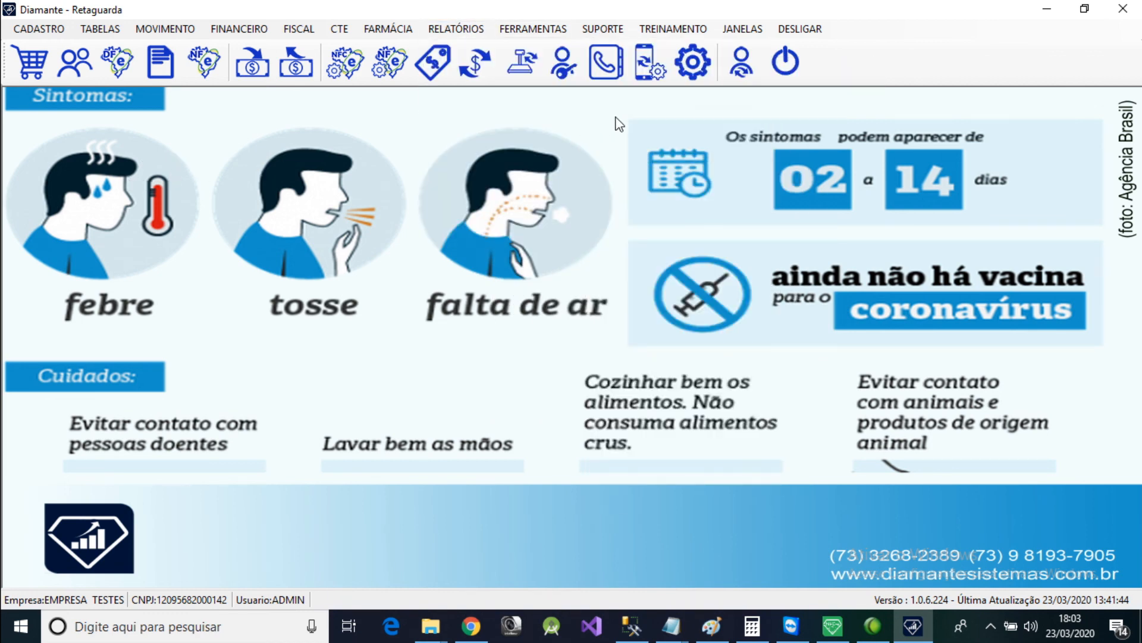
{"action": "left_click", "coordinate": [533, 29]}
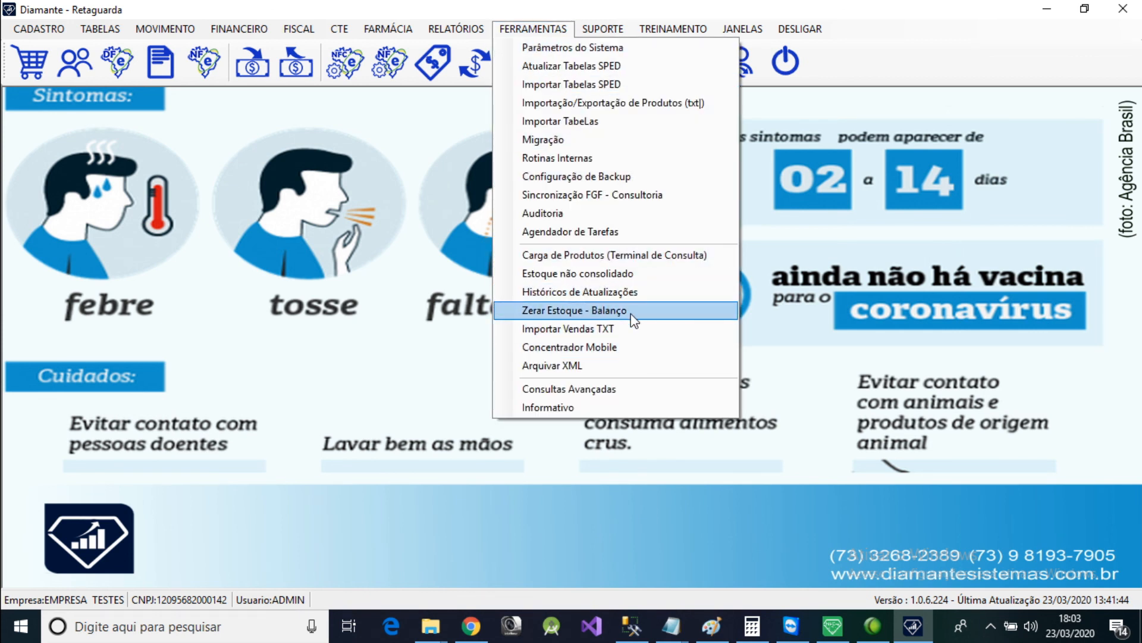
{"action": "left_click", "coordinate": [769, 141]}
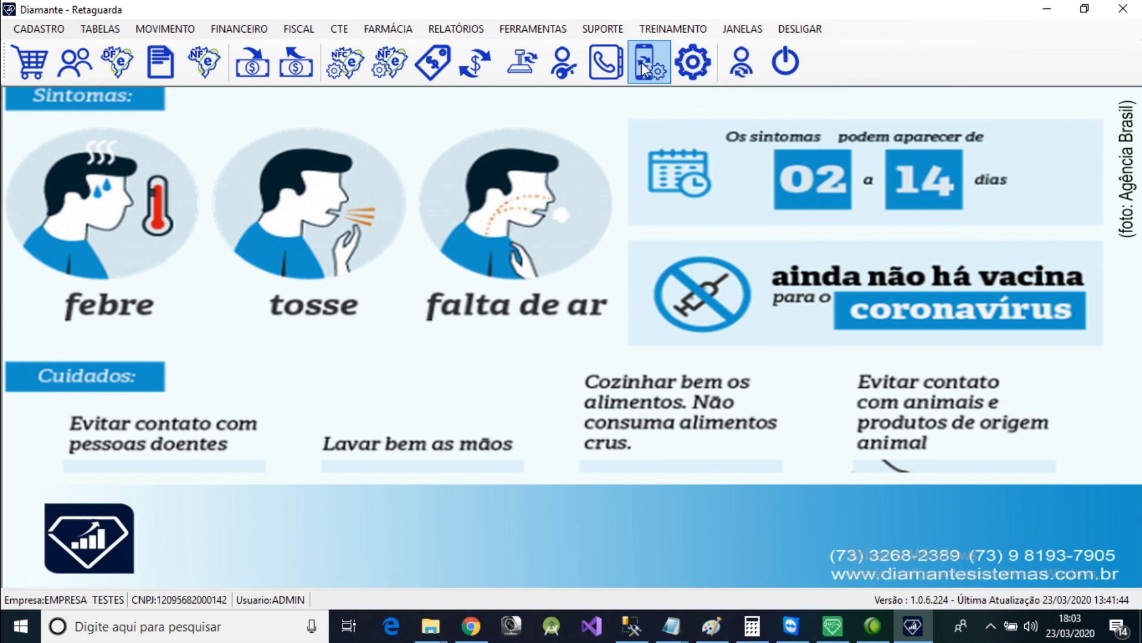